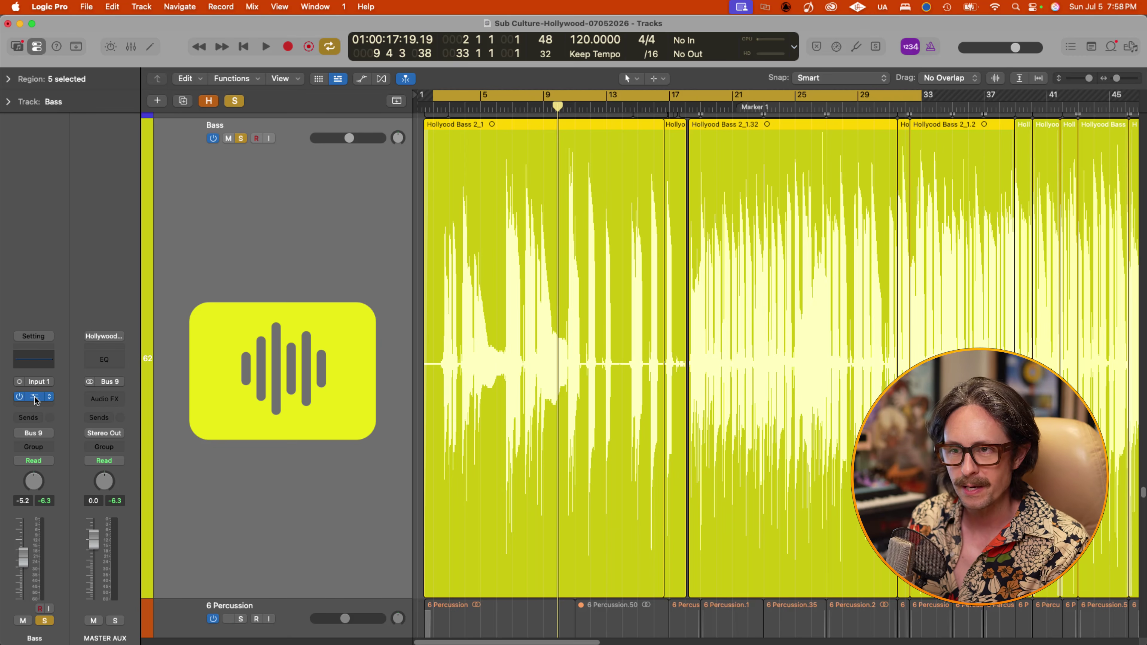
- Audition the Bass track through its Channel EQ and adjust the 75 Hz low shelf slightly
left_click(27, 397)
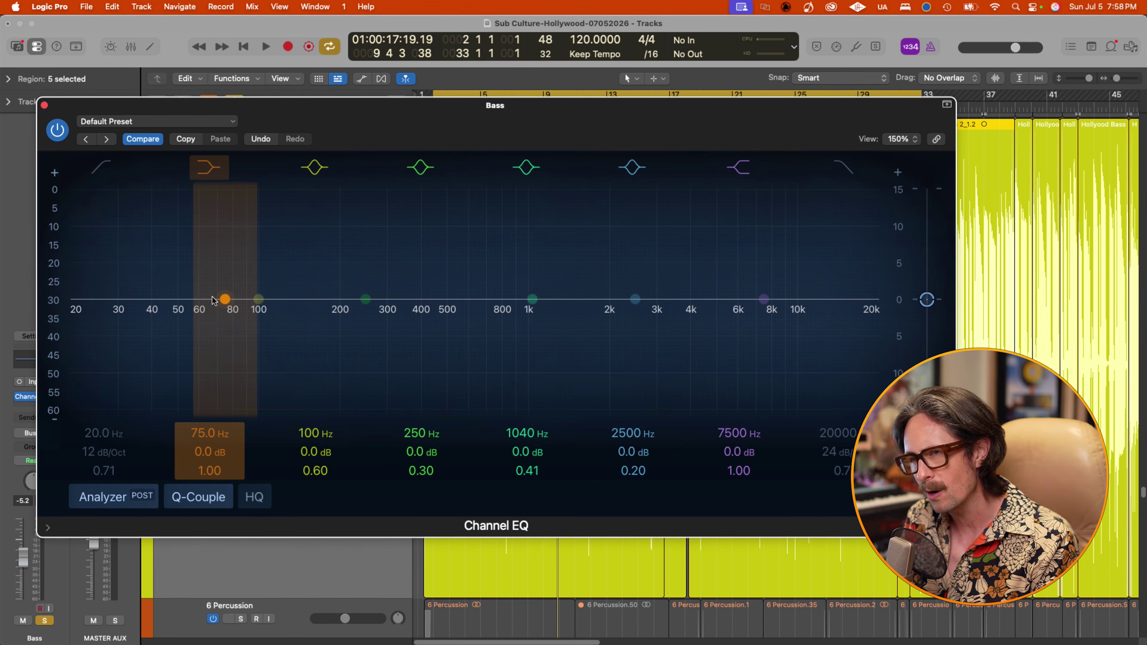
key("super+Tab")
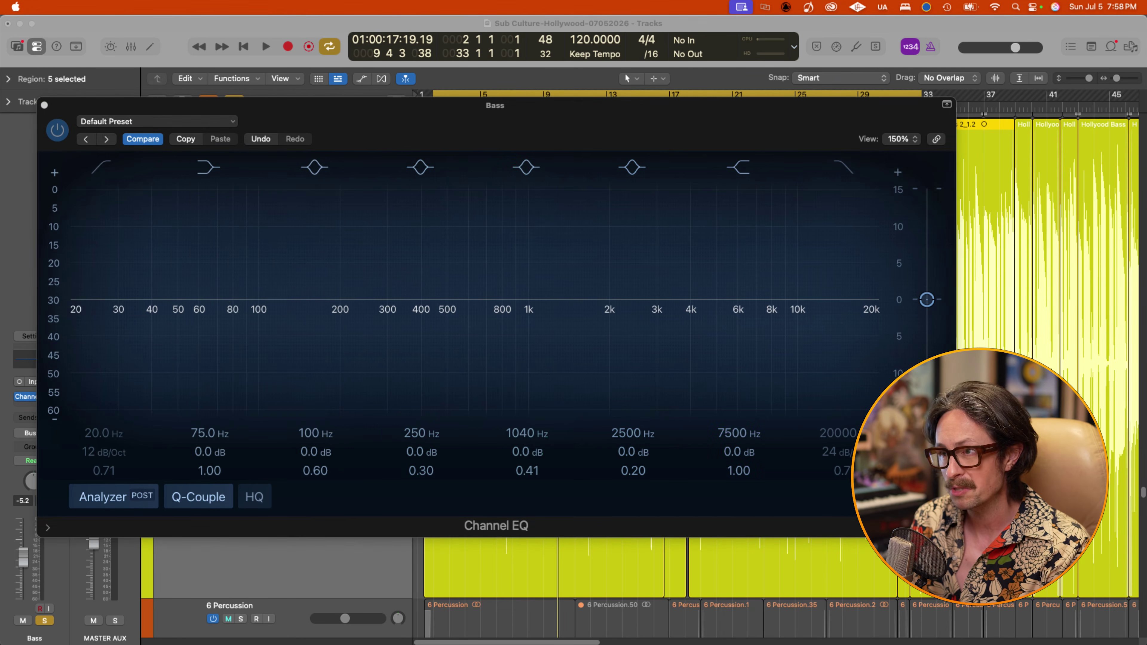
key("super+Tab")
key("space")
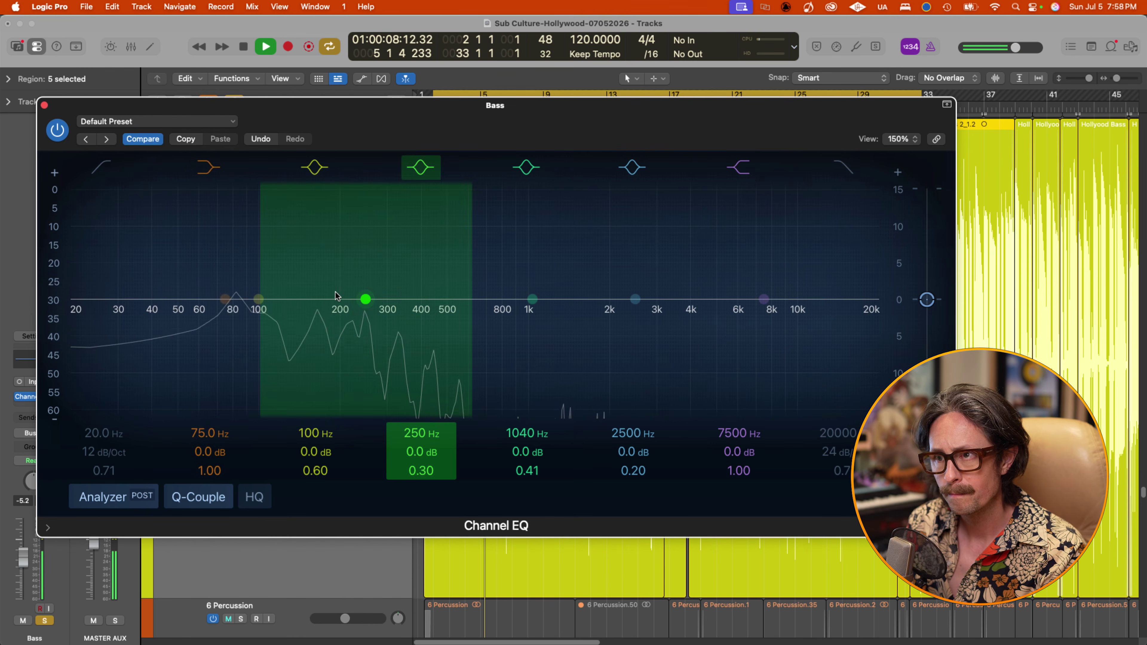
key("space")
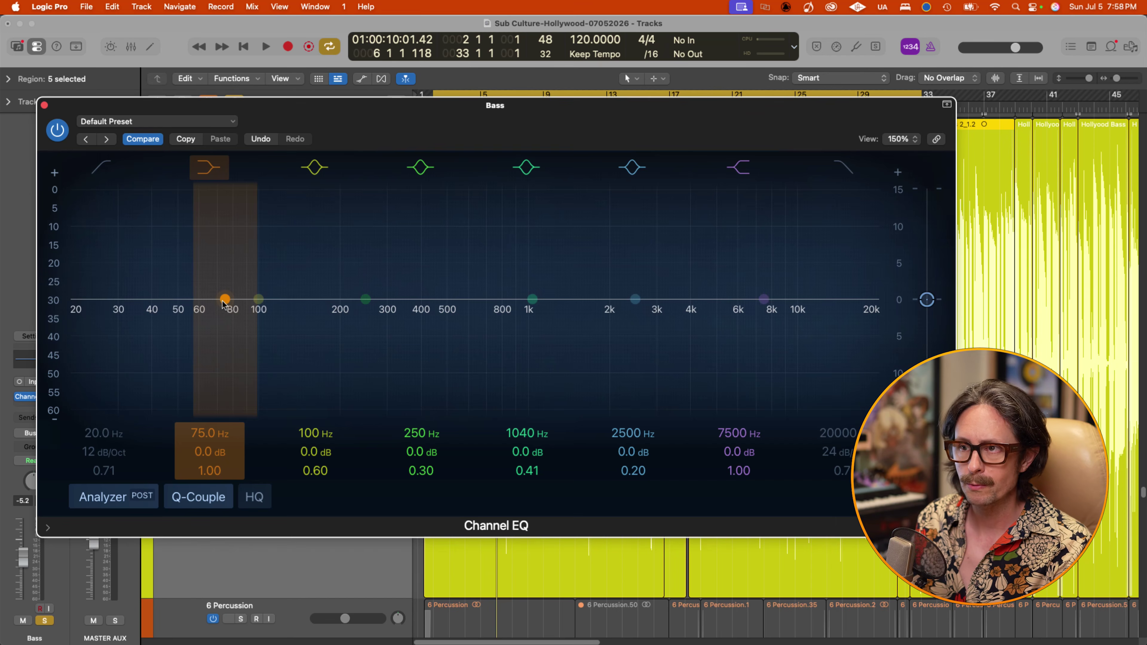
left_click_drag(224, 300, 213, 285)
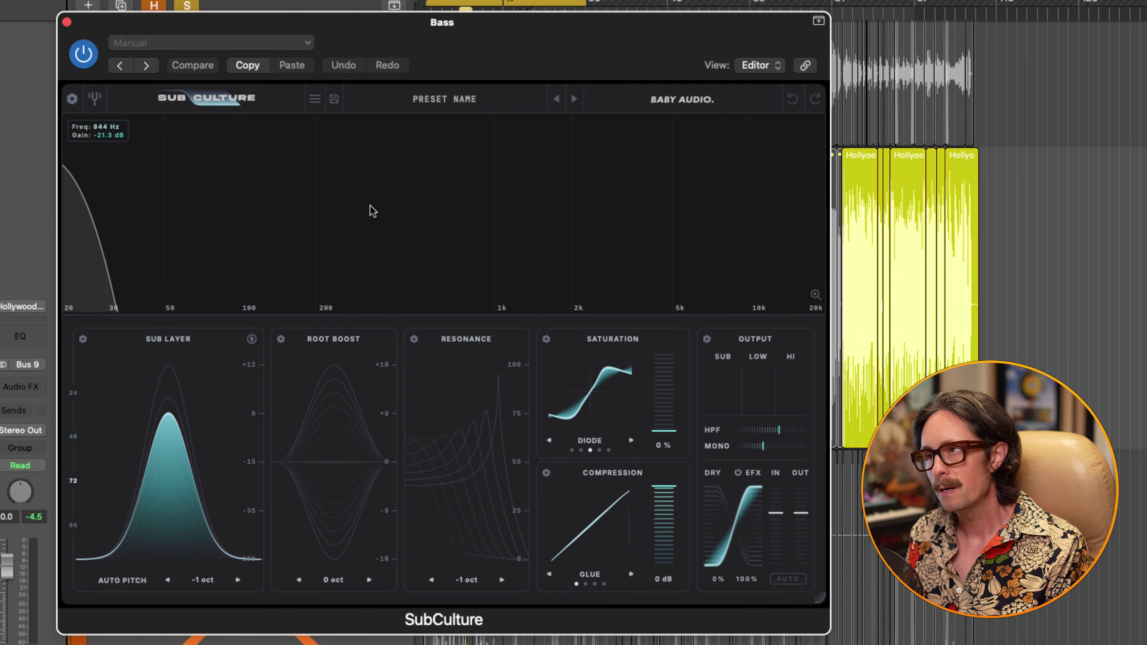
- Compare the bass with SubCulture bypassed and active, and reshape the sub layer with its bandwidth at 48
left_click(53, 4)
left_click(164, 173)
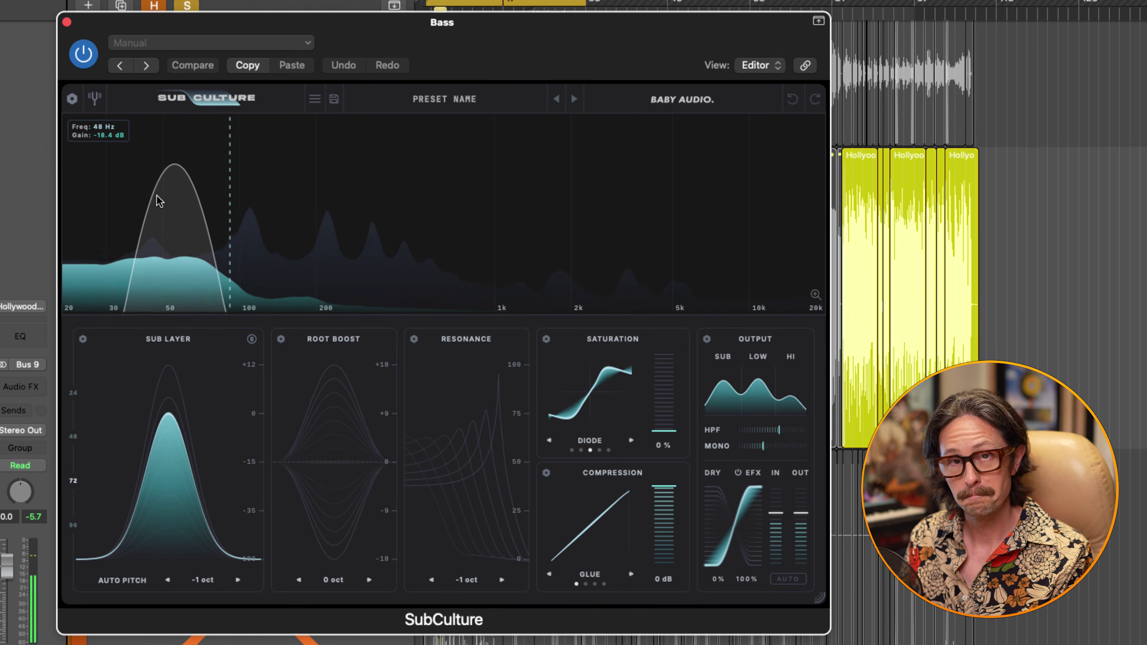
left_click(84, 52)
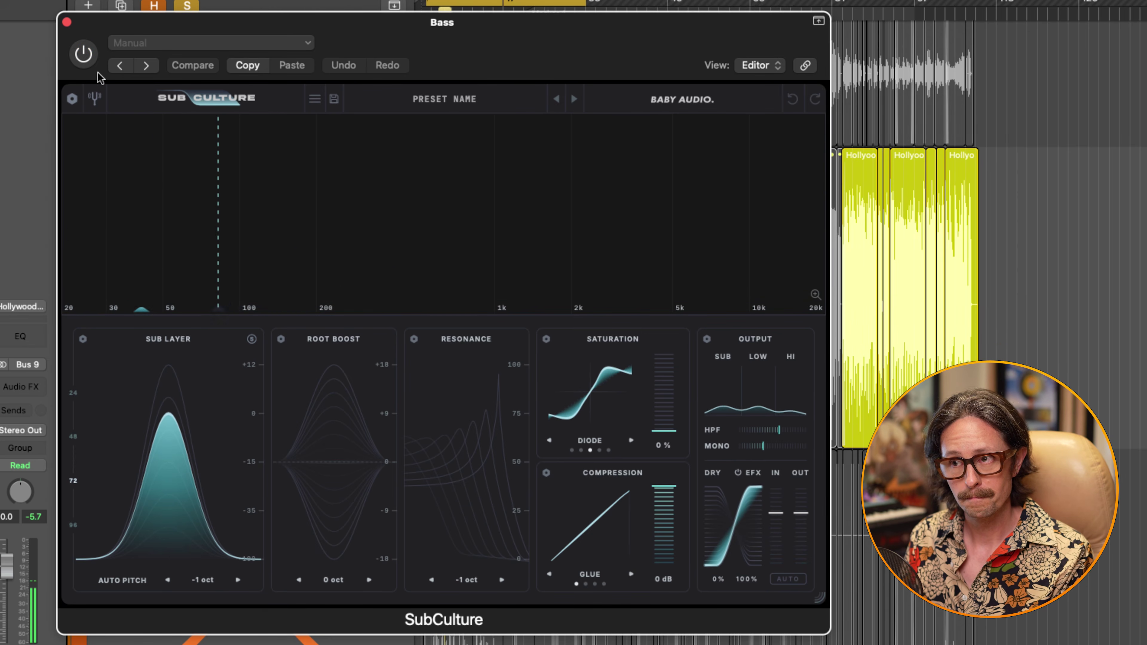
left_click(88, 59)
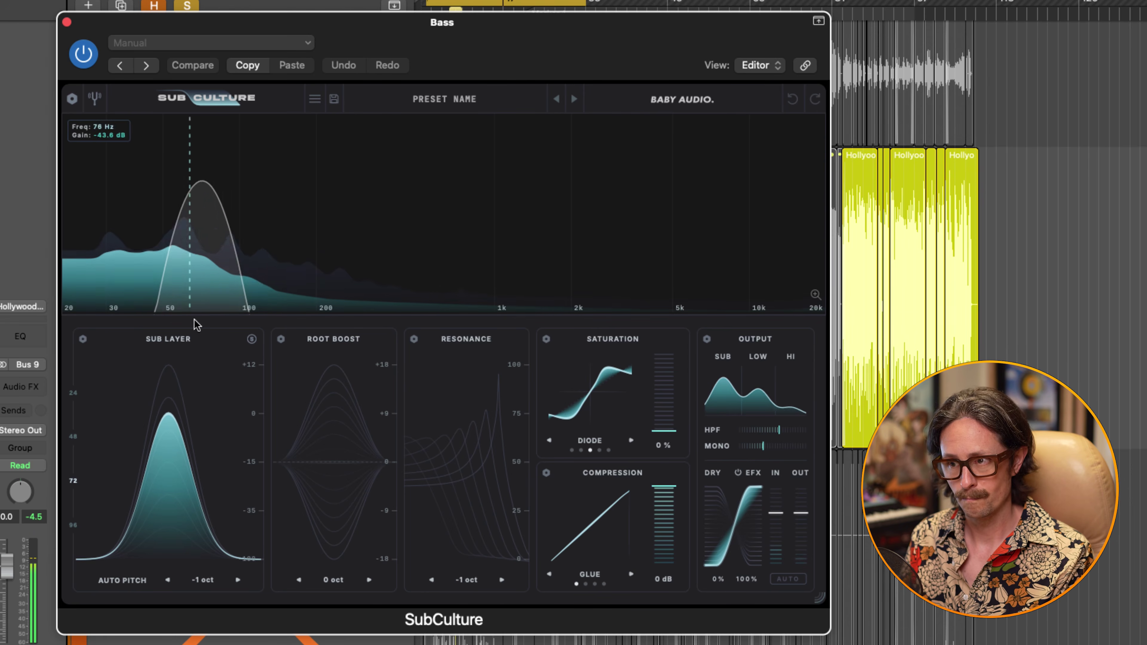
mouse_move(156, 429)
left_mouse_down()
mouse_move(172, 382)
mouse_move(162, 506)
mouse_move(163, 362)
mouse_move(161, 378)
left_mouse_up()
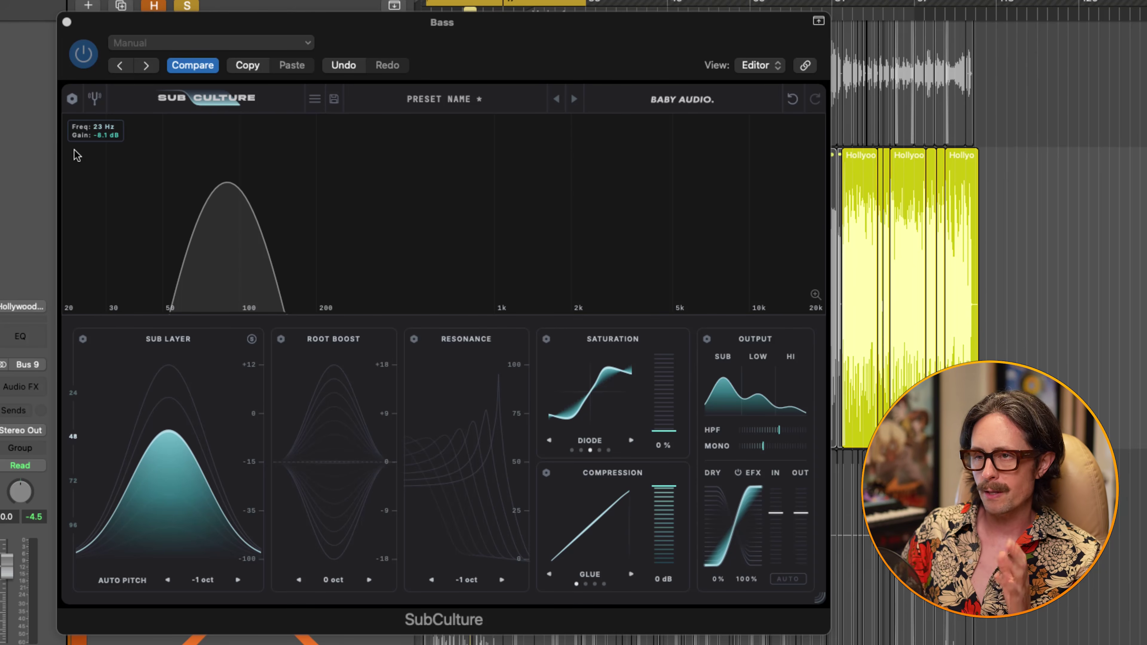
- Switch SubCulture's theme to Light and change its accent color to purple
left_click(72, 99)
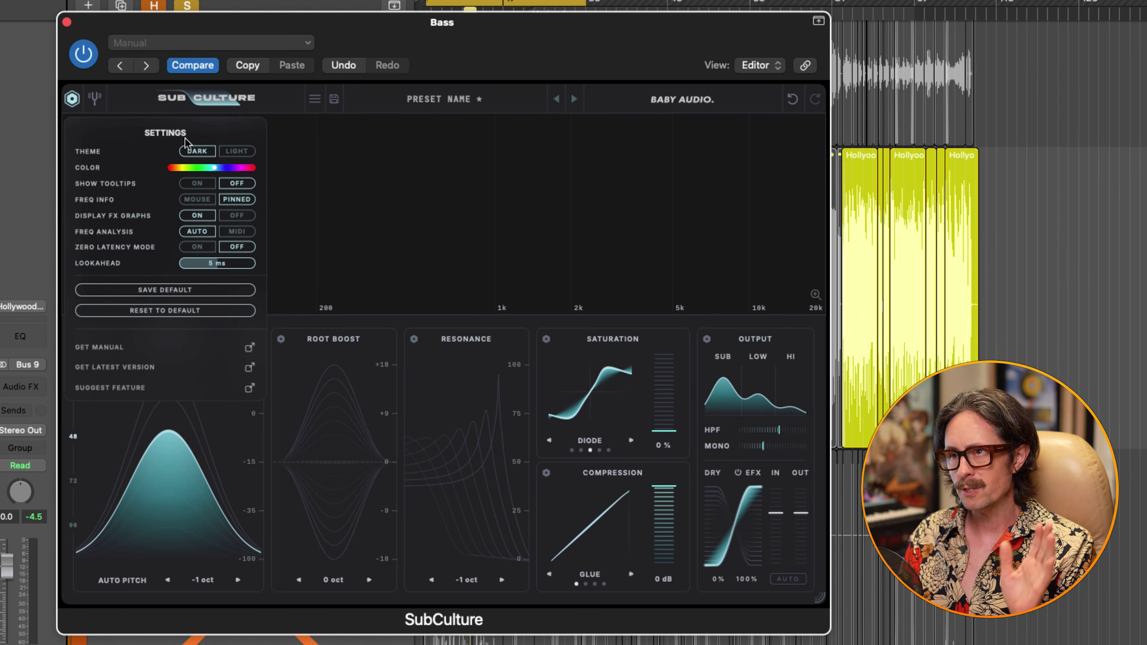
left_click(237, 153)
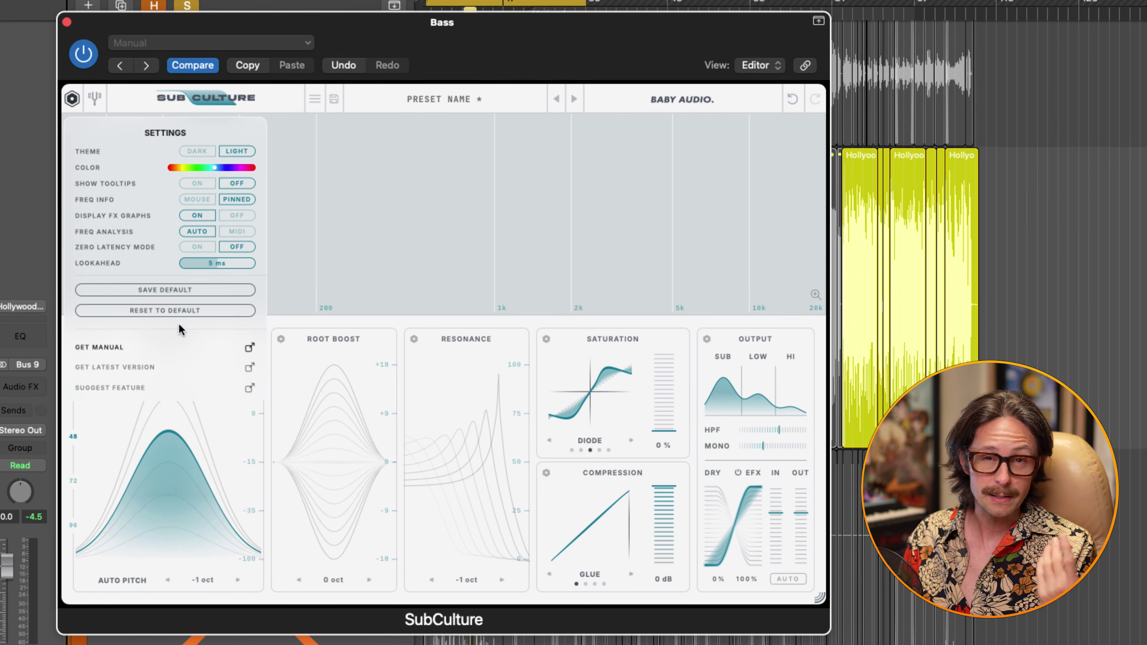
left_click_drag(184, 172, 143, 176)
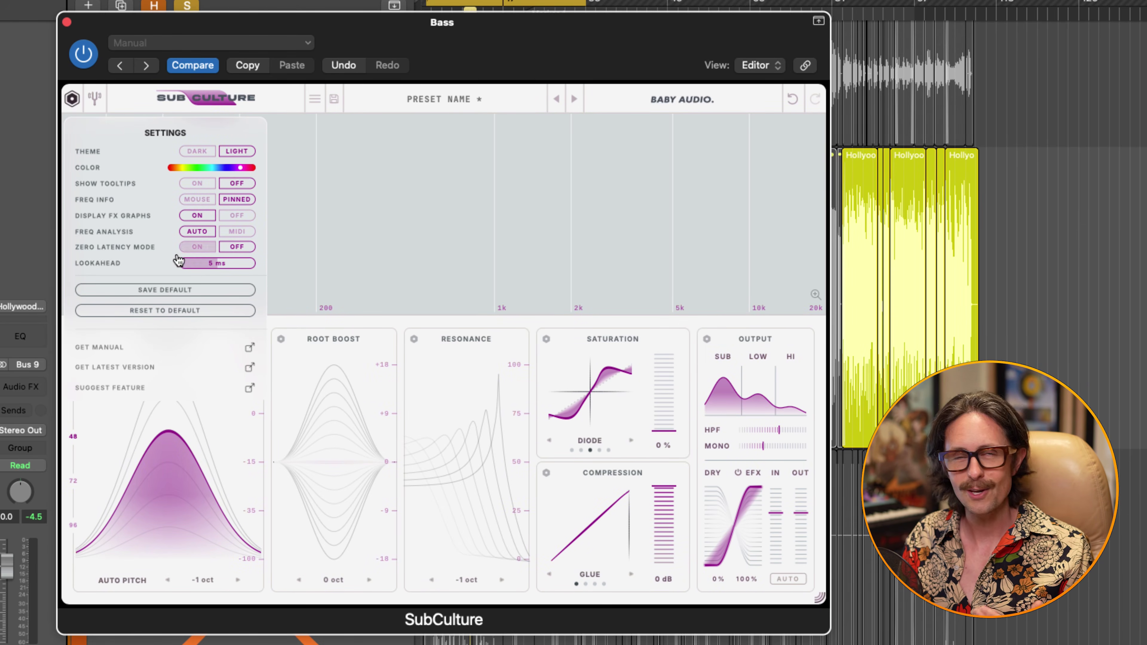
left_click(74, 98)
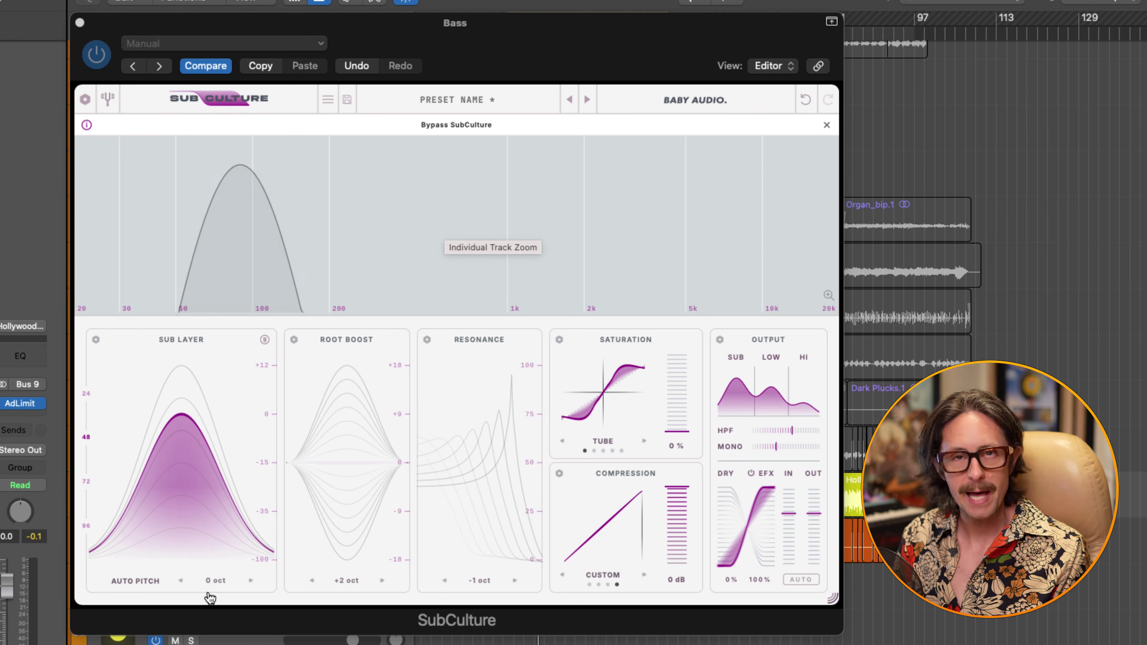
- Set the root boost and resonance pitches to 0 oct
left_click(353, 583)
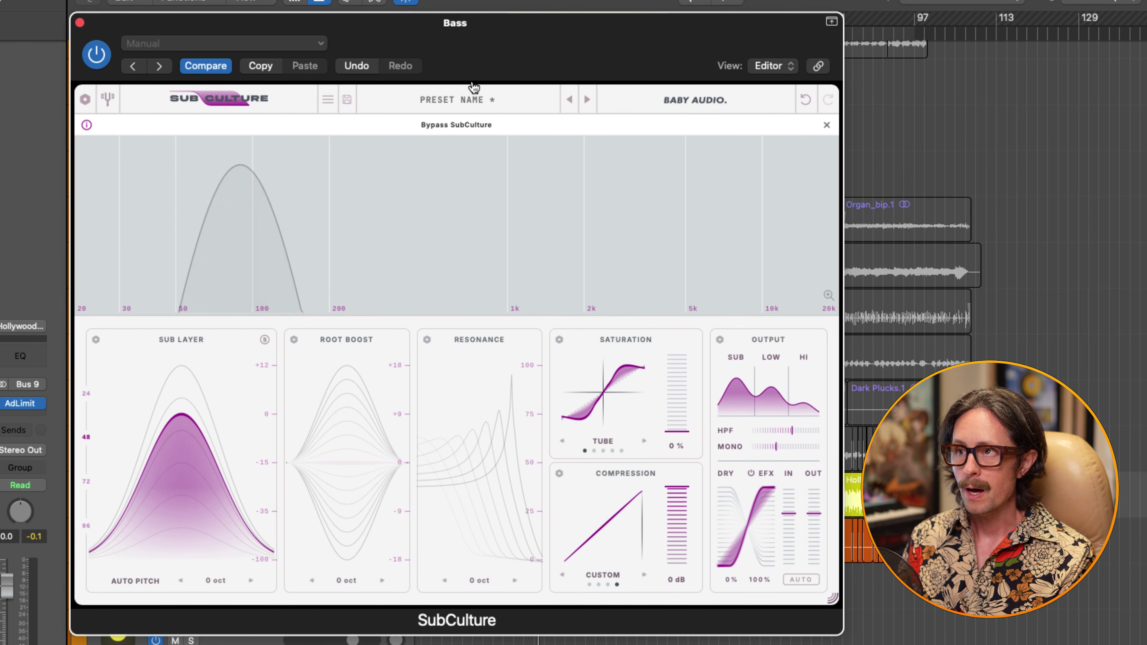
left_click(464, 102)
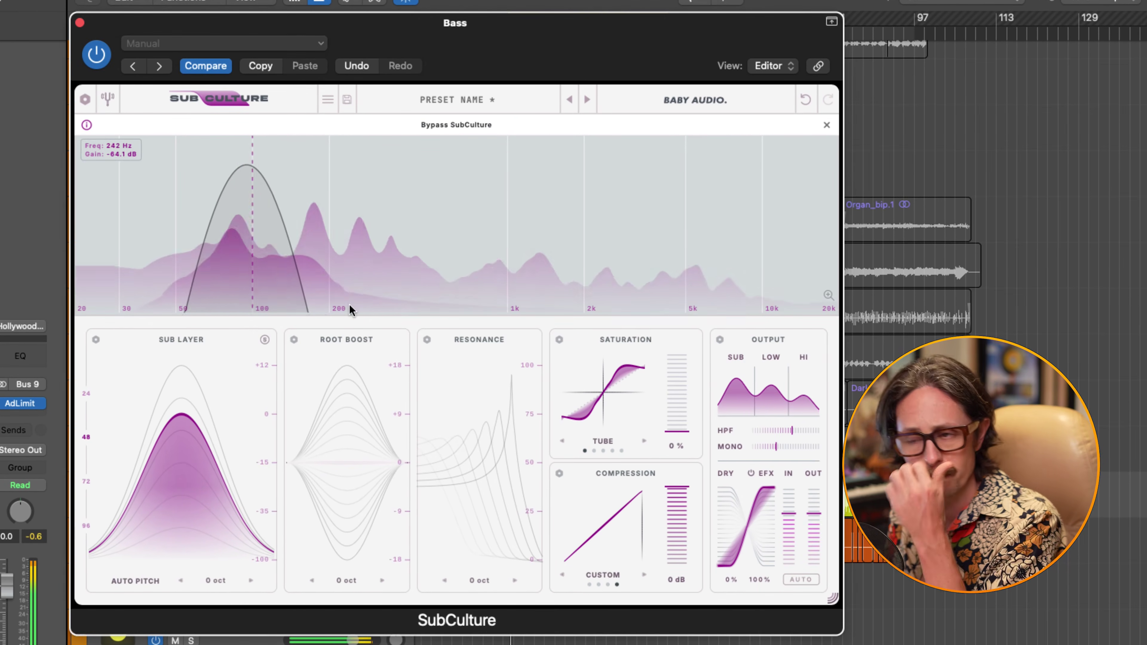
- Audition the sub layer louder and at +1 oct, and restore it to 0 oct and about +0.2 dB
mouse_move(186, 421)
left_mouse_down()
mouse_move(185, 385)
mouse_move(184, 399)
left_mouse_up()
left_click(251, 581)
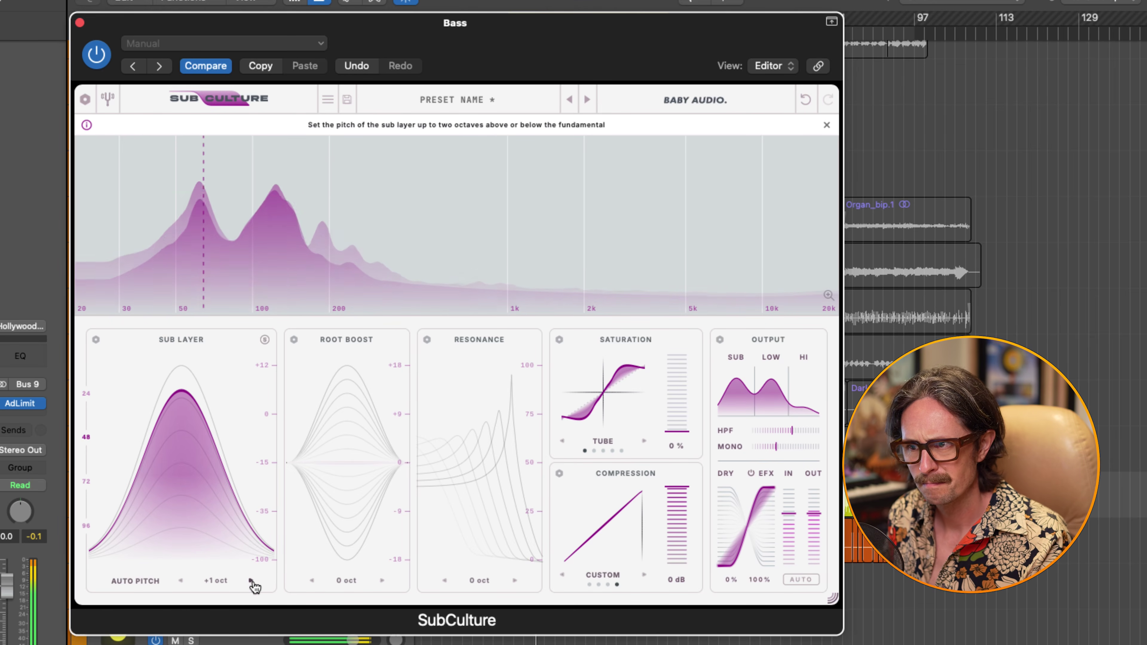
left_click(251, 580)
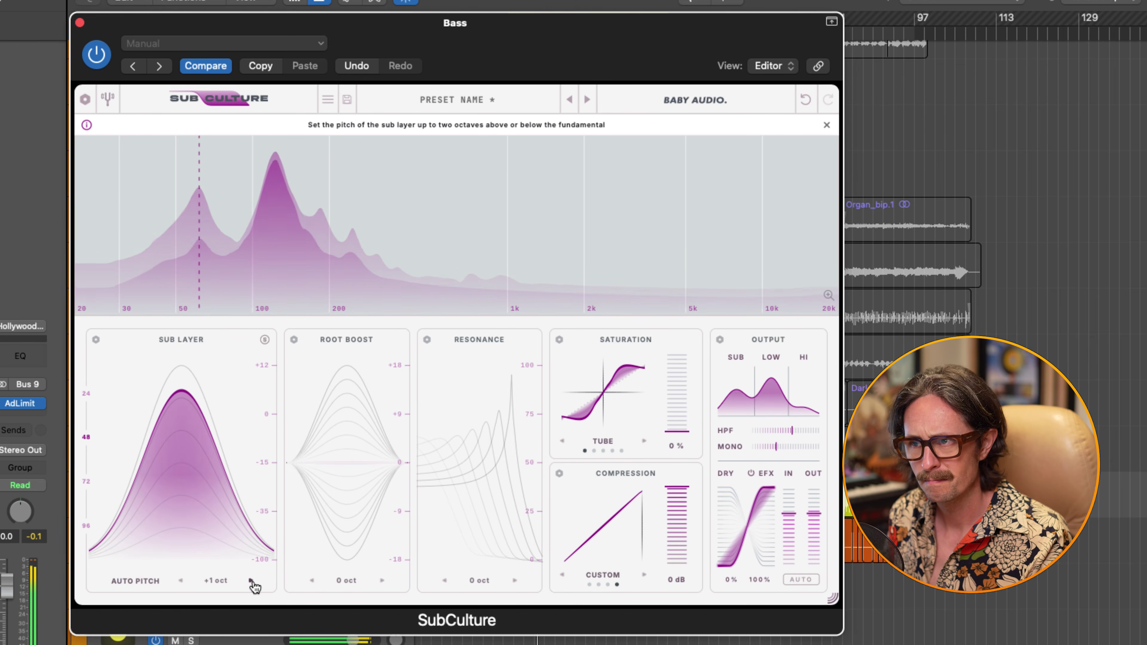
left_click(180, 583)
left_click(180, 583)
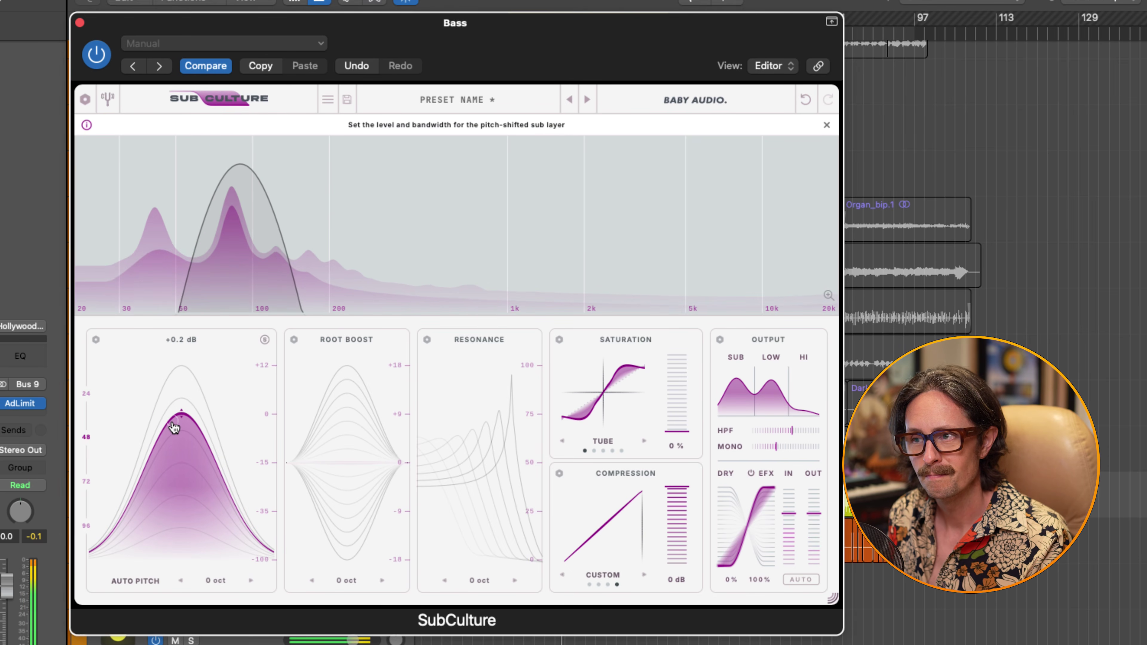
key("space")
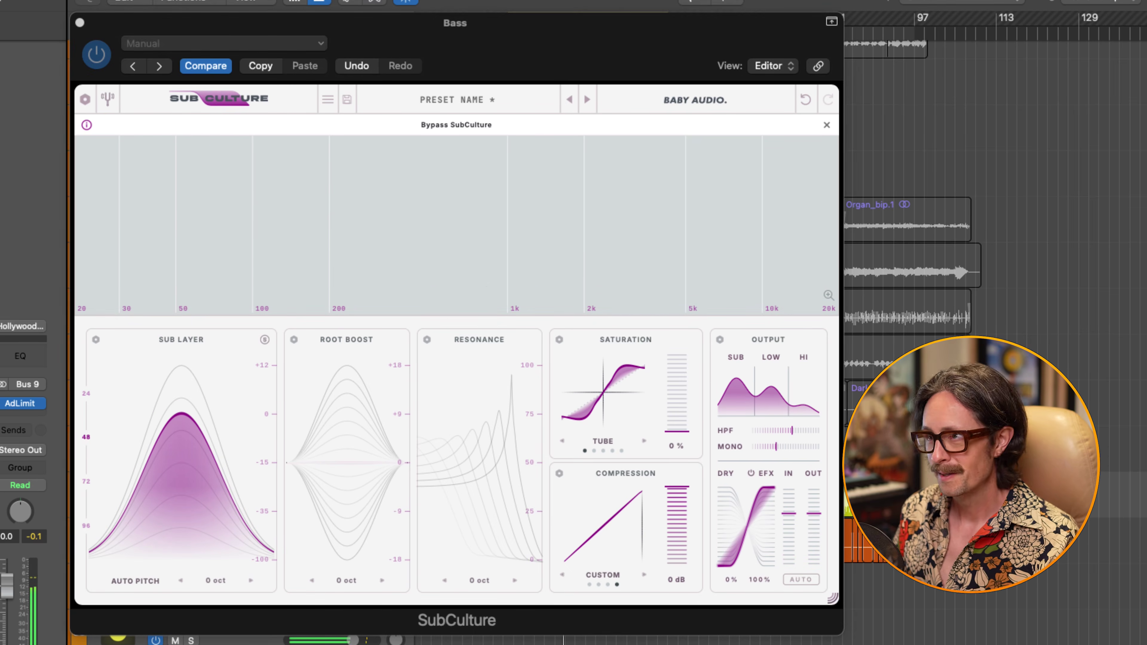
- Calibrate the sub layer to a Width Low of 36 Hz and Width High of 39 Hz, with root offset at 0 oct
left_click(523, 126)
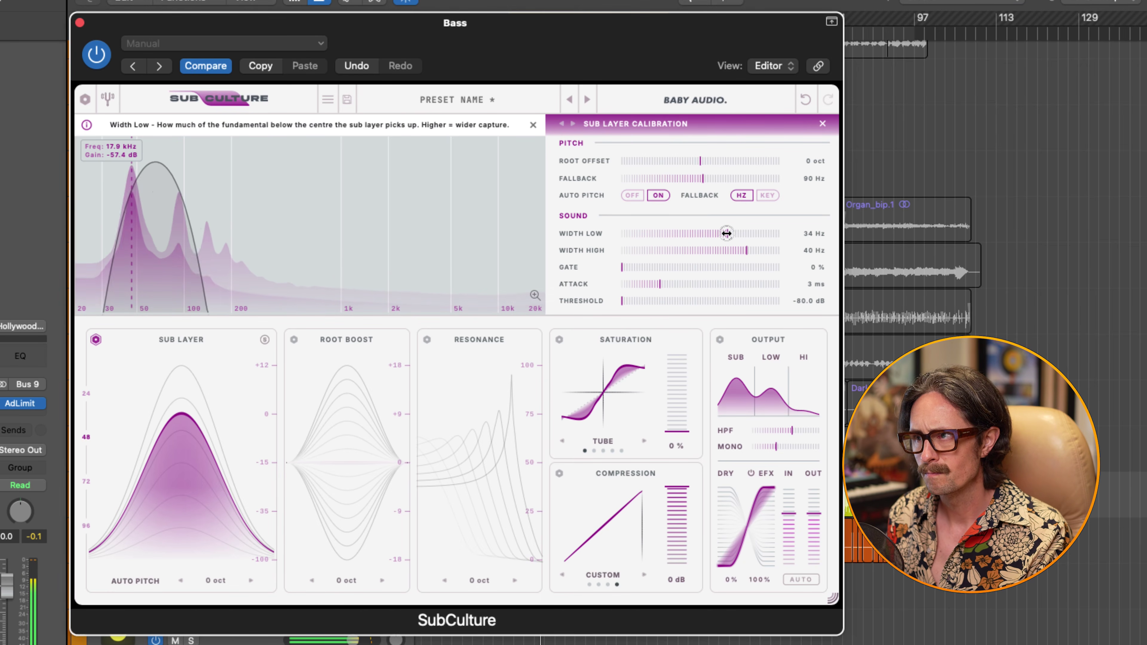
left_click_drag(746, 255, 741, 255)
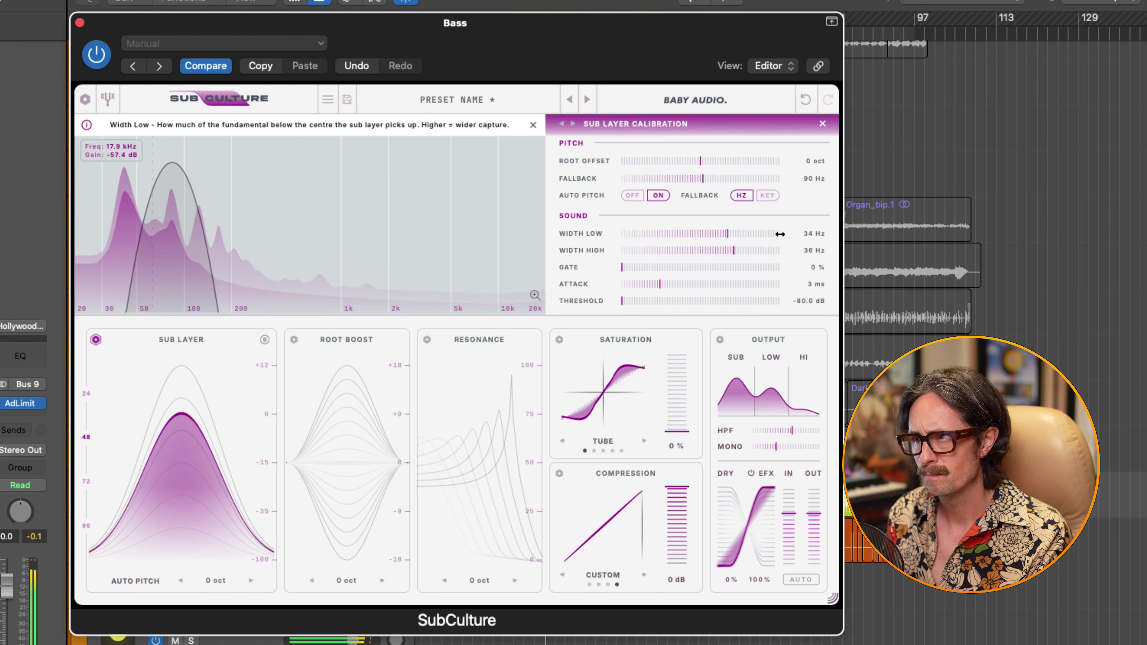
left_click(704, 1)
left_click(389, 277)
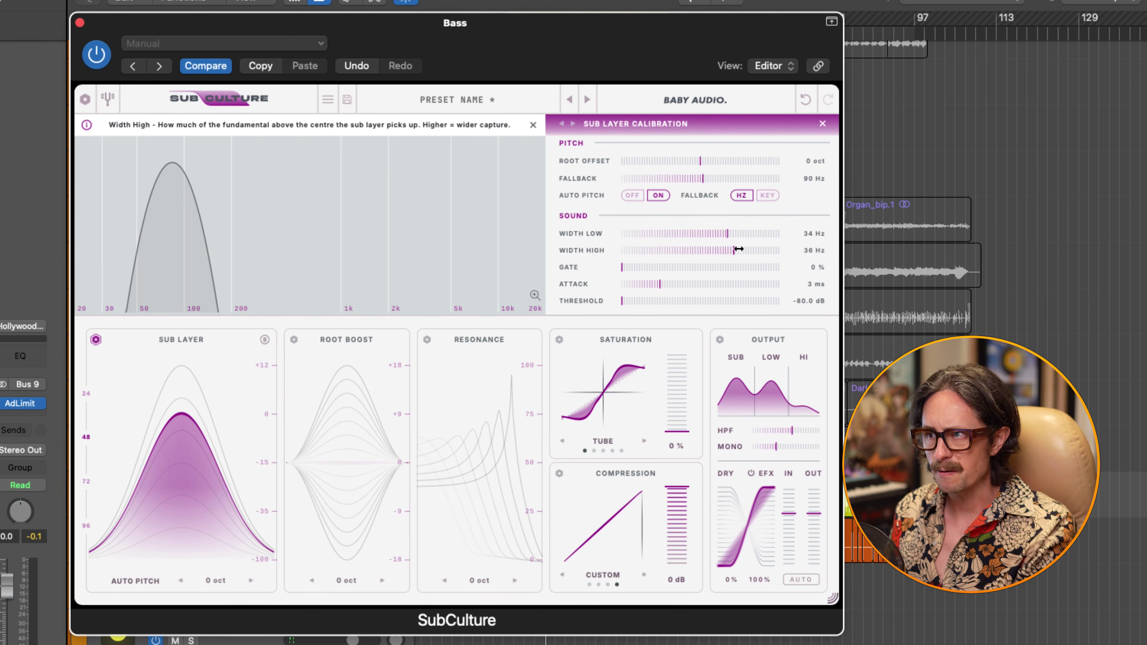
left_click_drag(654, 250, 839, 249)
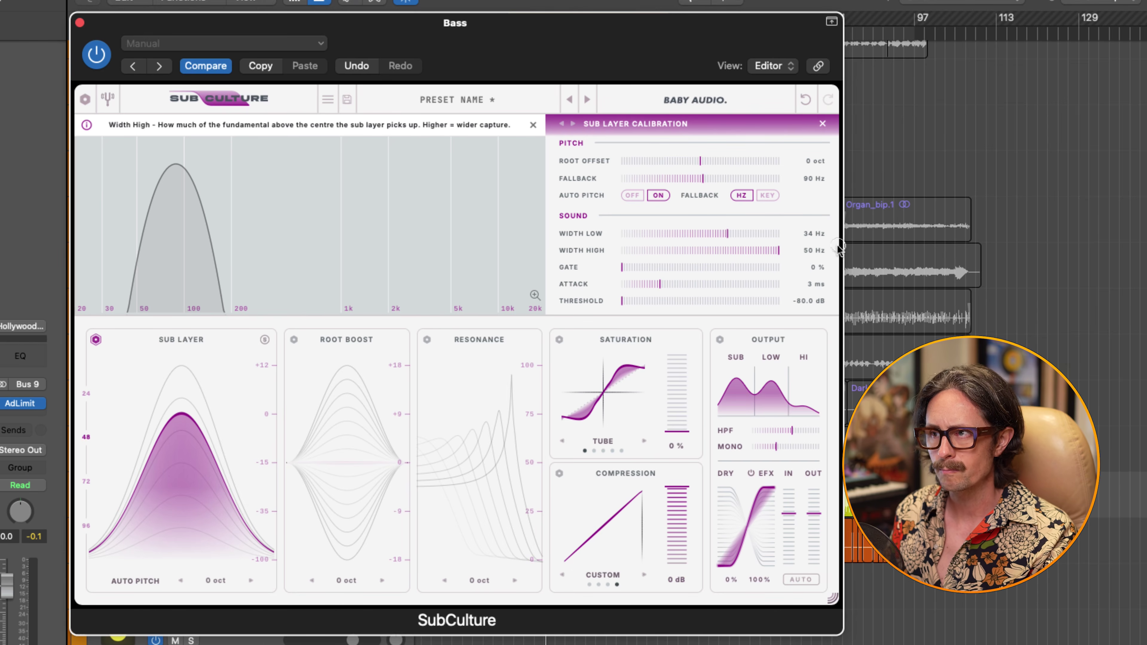
left_click_drag(728, 232, 549, 222)
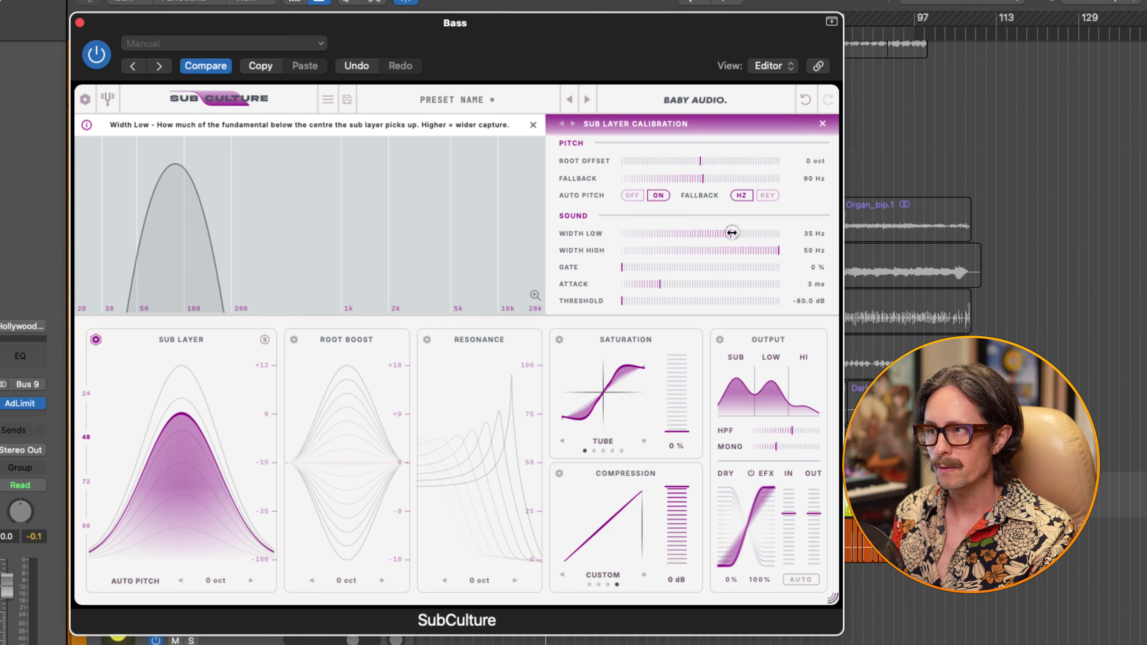
mouse_move(760, 257)
left_mouse_down()
mouse_move(781, 256)
mouse_move(744, 257)
left_mouse_up()
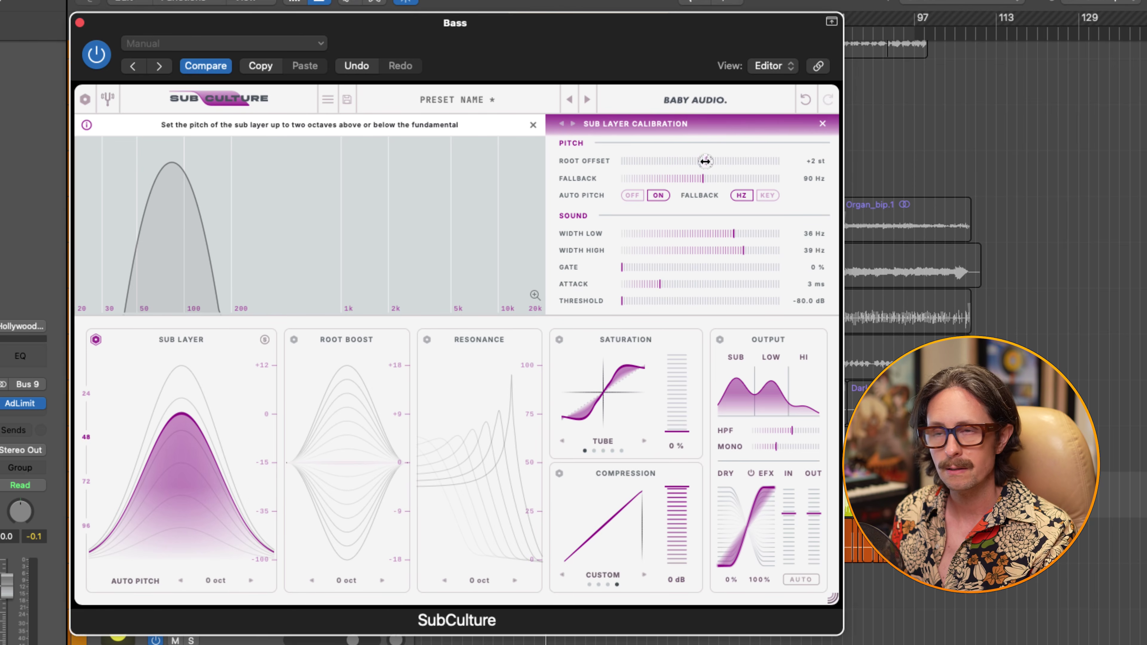
left_click_drag(670, 164, 665, 164)
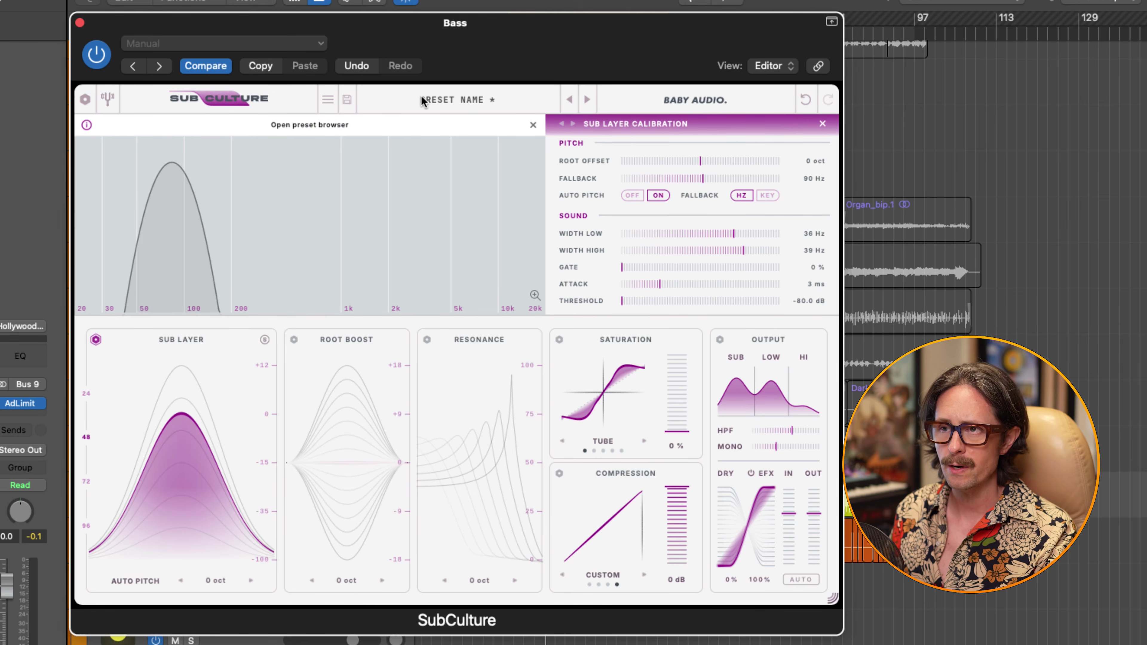
- Review the tooltip option in SubCulture's settings and close them
left_click(81, 99)
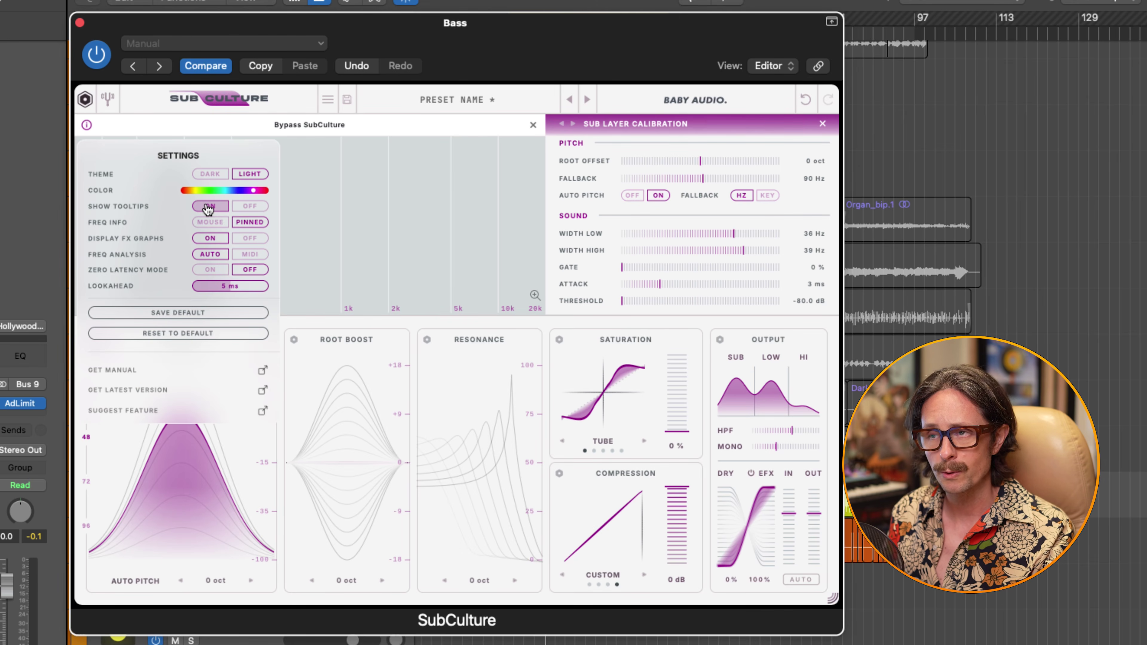
left_click(86, 104)
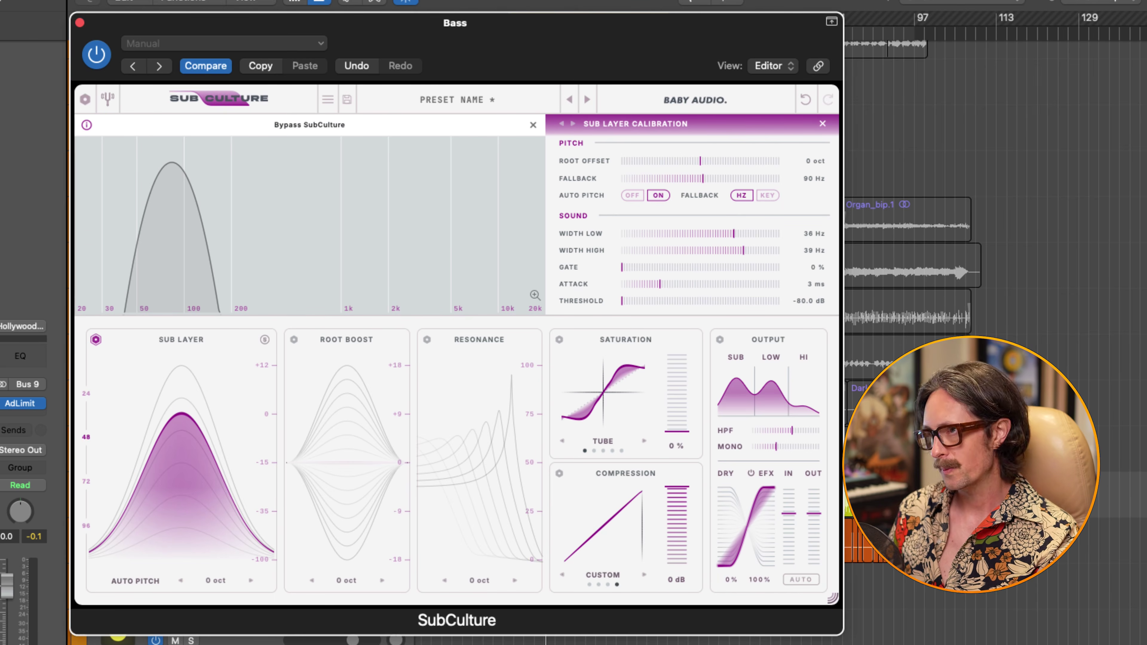
- Play the bass and compare the calibrated sub layer with SubCulture bypassed and active
key("space")
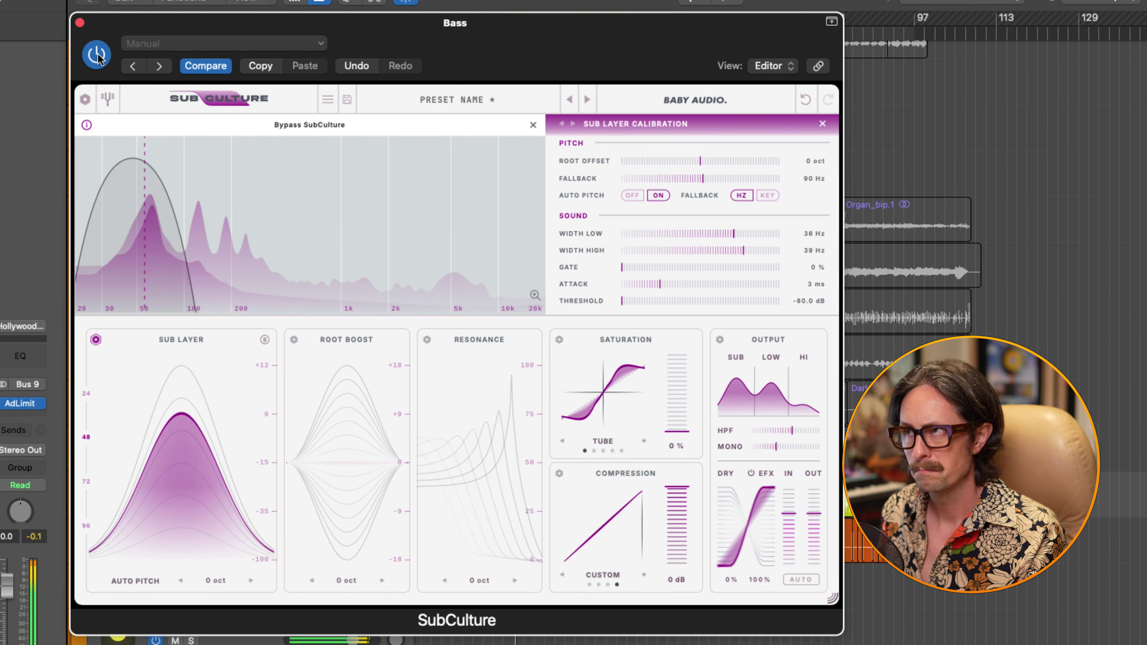
left_click(97, 57)
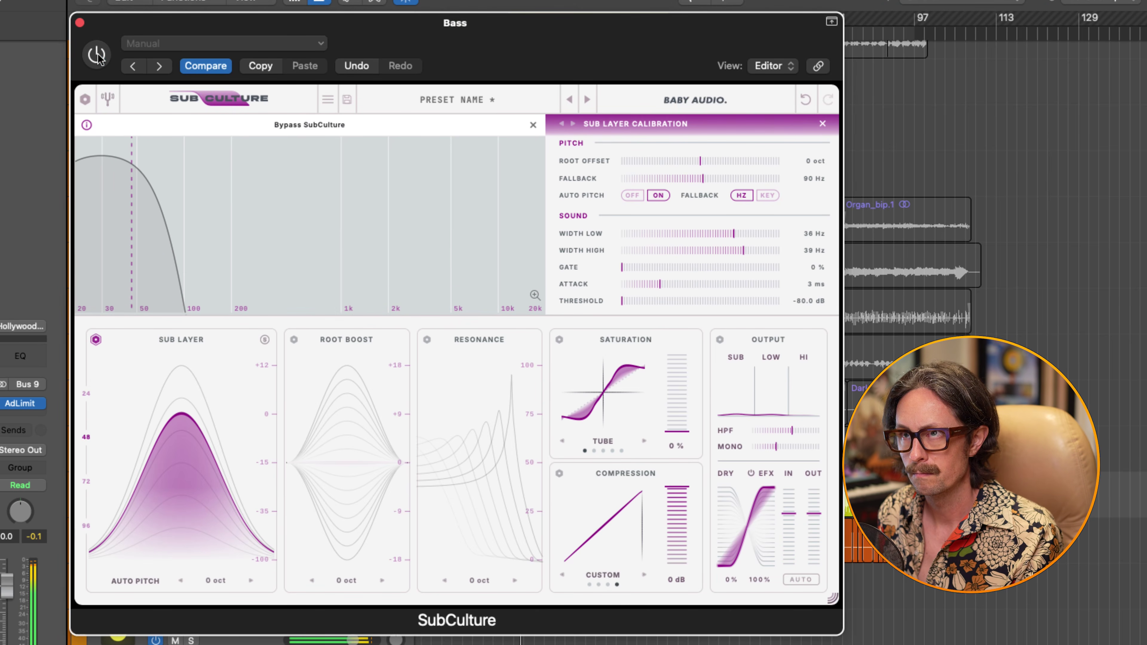
left_click(97, 56)
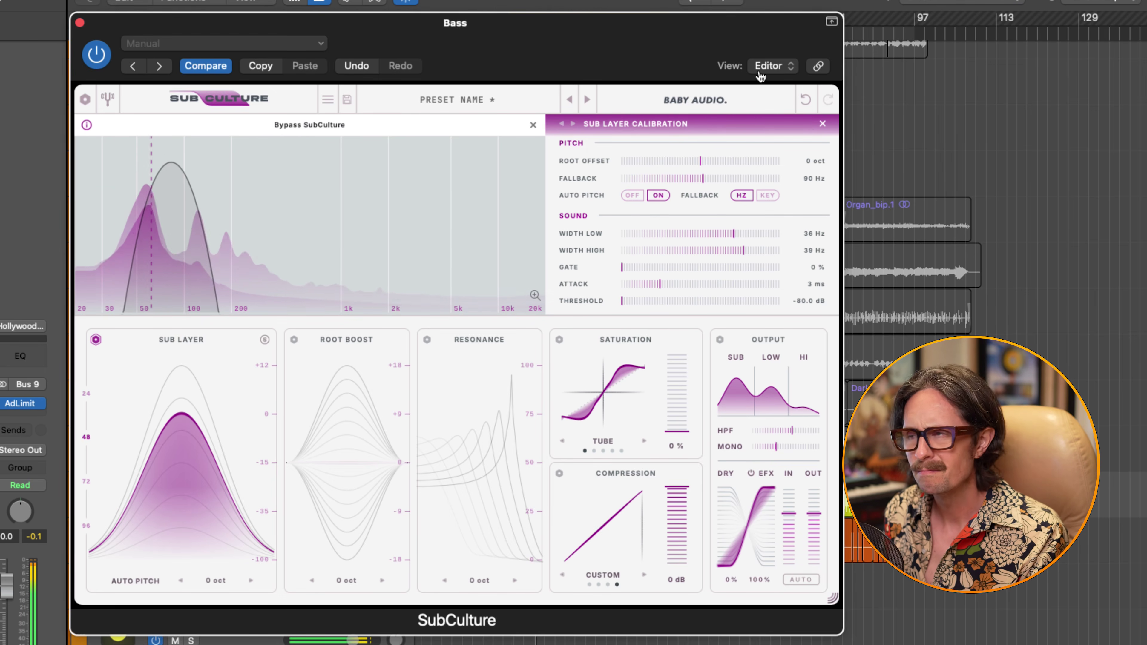
left_click(767, 2)
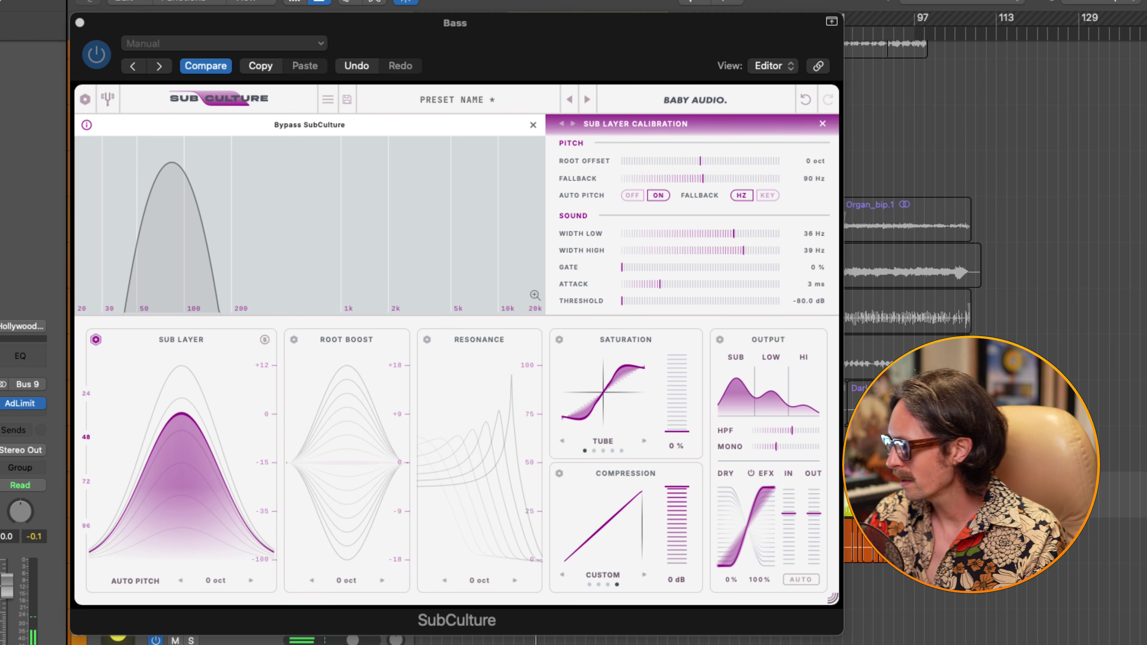
- Try a narrow Width of 6.45 in the root boost calibration and set it to 0.10
left_click(205, 355)
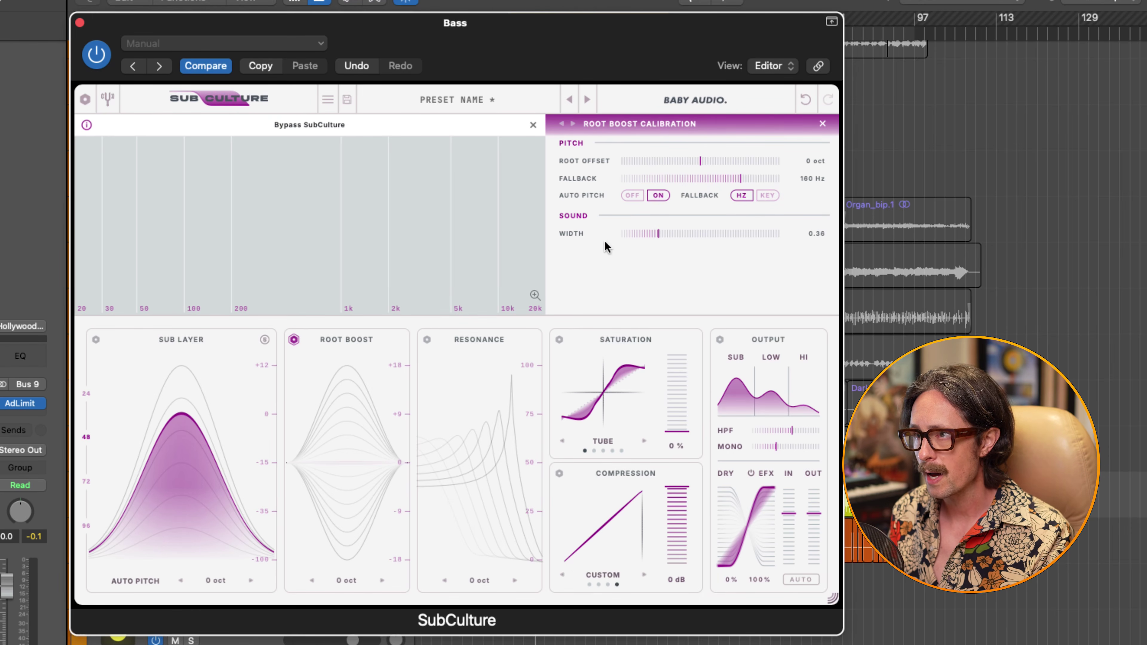
left_click_drag(659, 233, 753, 247)
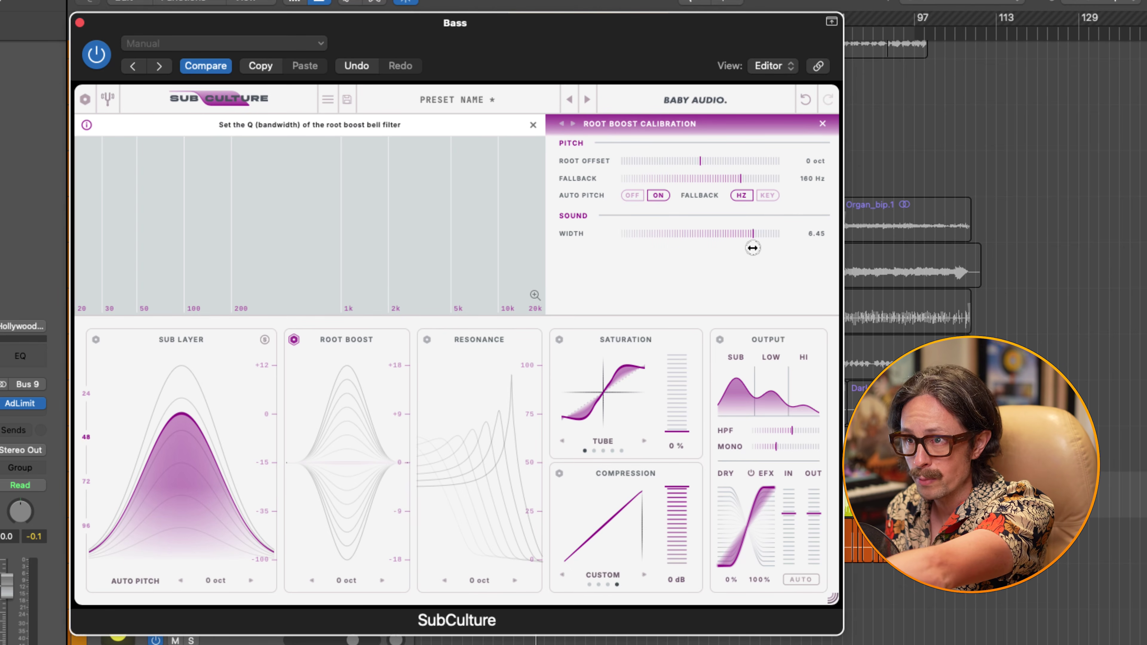
left_click_drag(727, 248, 614, 244)
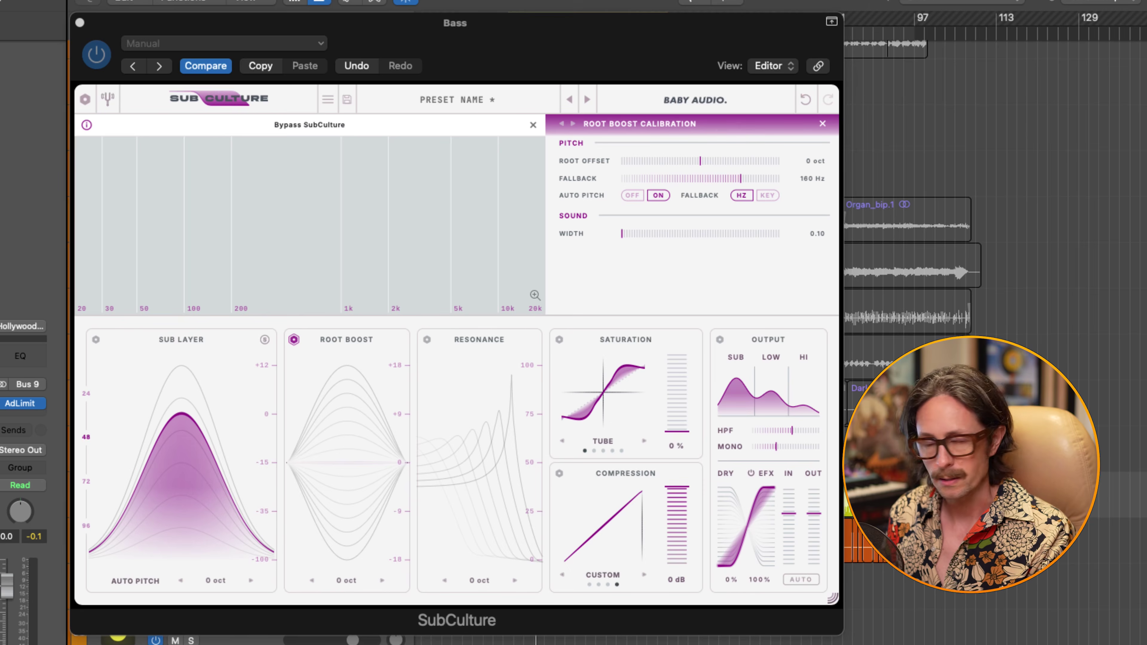
- Apply a slight root boost with a +1 oct offset and 0.11 width, and compare it with SubCulture bypassed
left_click(333, 440)
mouse_move(343, 461)
left_mouse_down()
mouse_move(345, 421)
mouse_move(351, 490)
mouse_move(348, 445)
mouse_move(349, 455)
left_mouse_up()
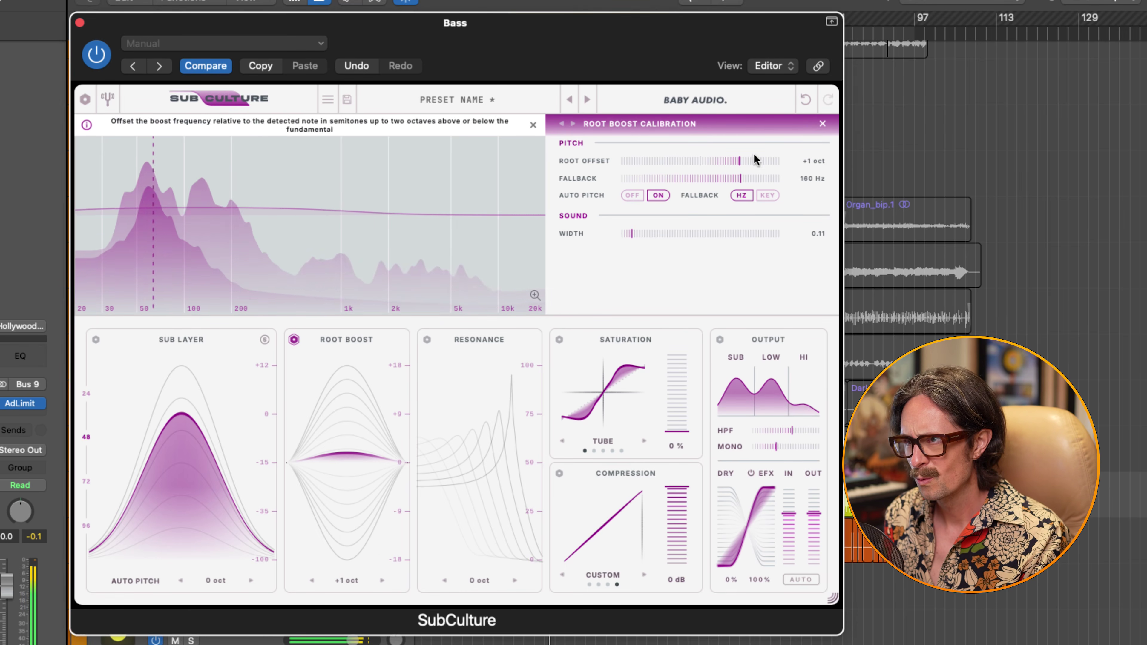
left_click(700, 104)
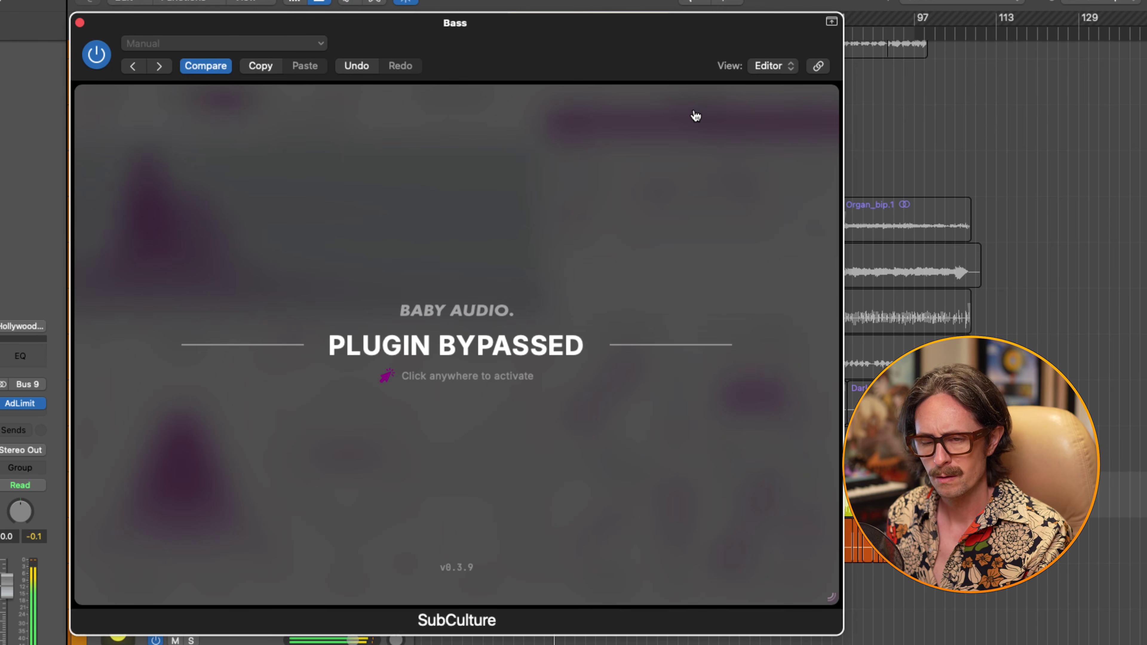
left_click(474, 302)
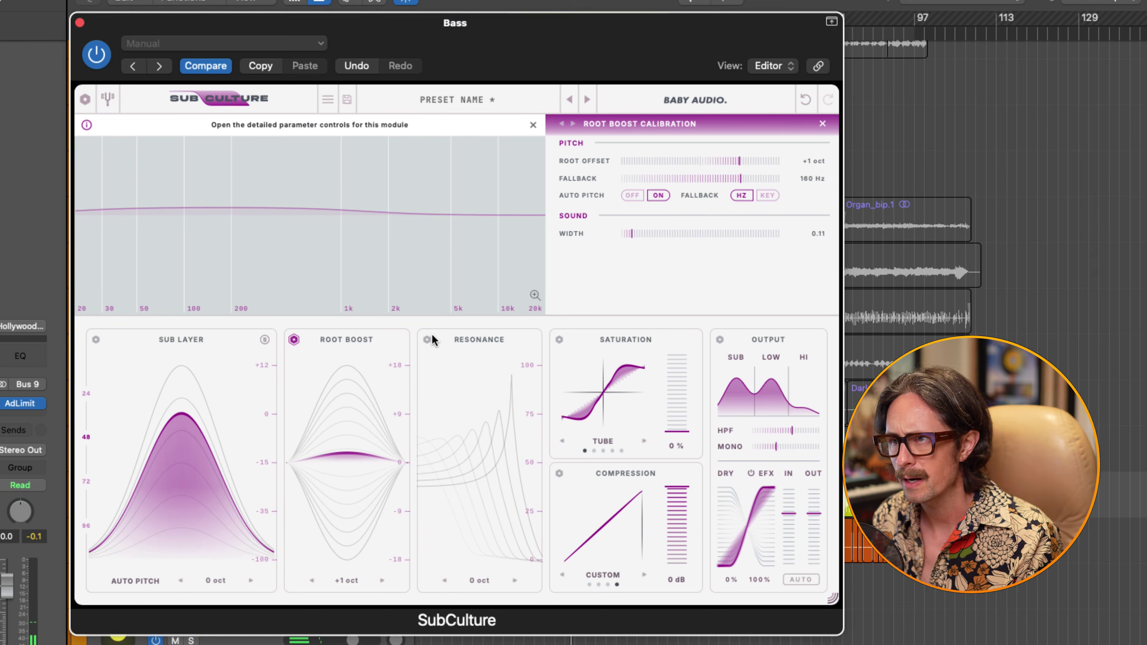
- Open the saturation calibration and raise the Tube saturation intensity to 70% while the bass plays
left_click(427, 339)
left_click(559, 339)
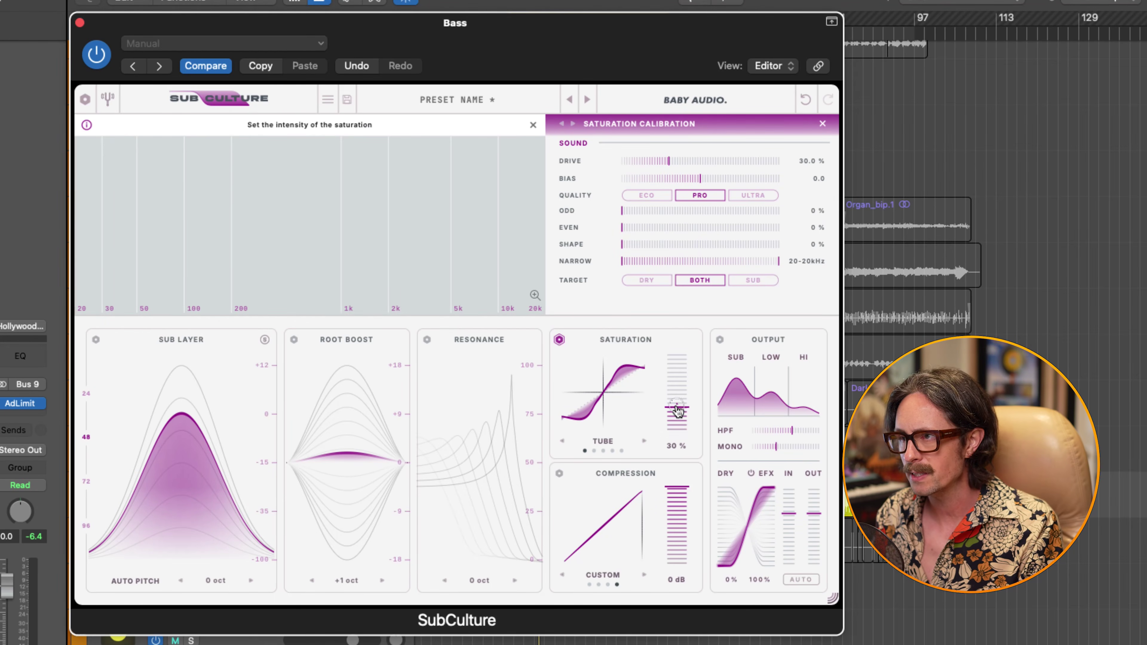
left_click_drag(677, 411, 604, 432)
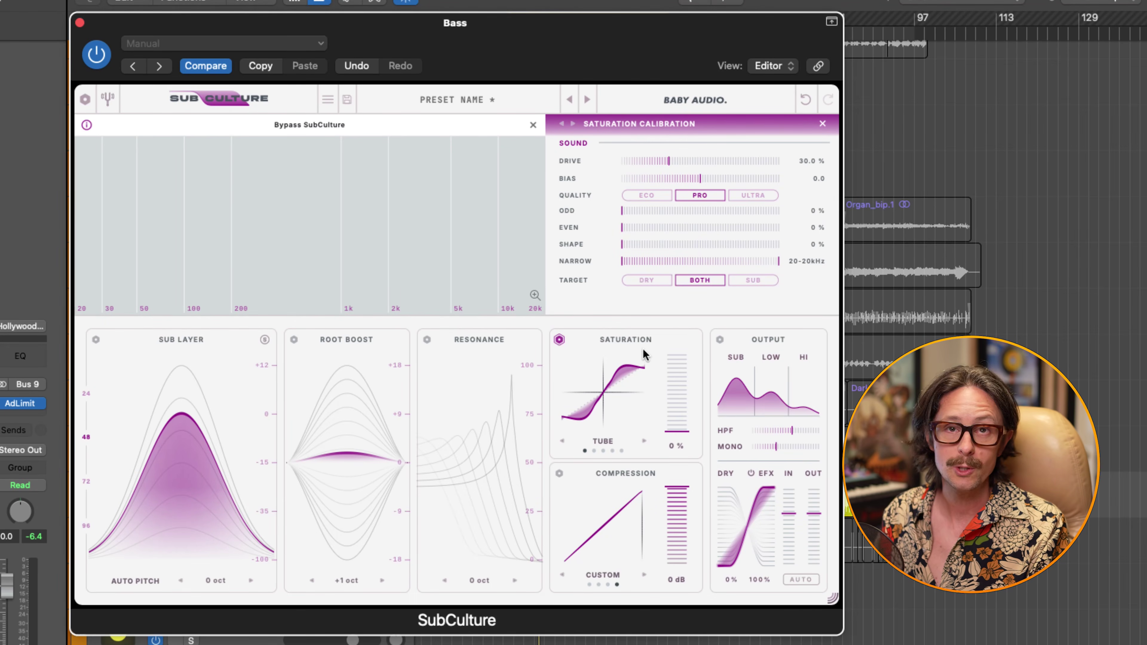
left_click_drag(679, 429, 719, 494)
left_click(912, 434)
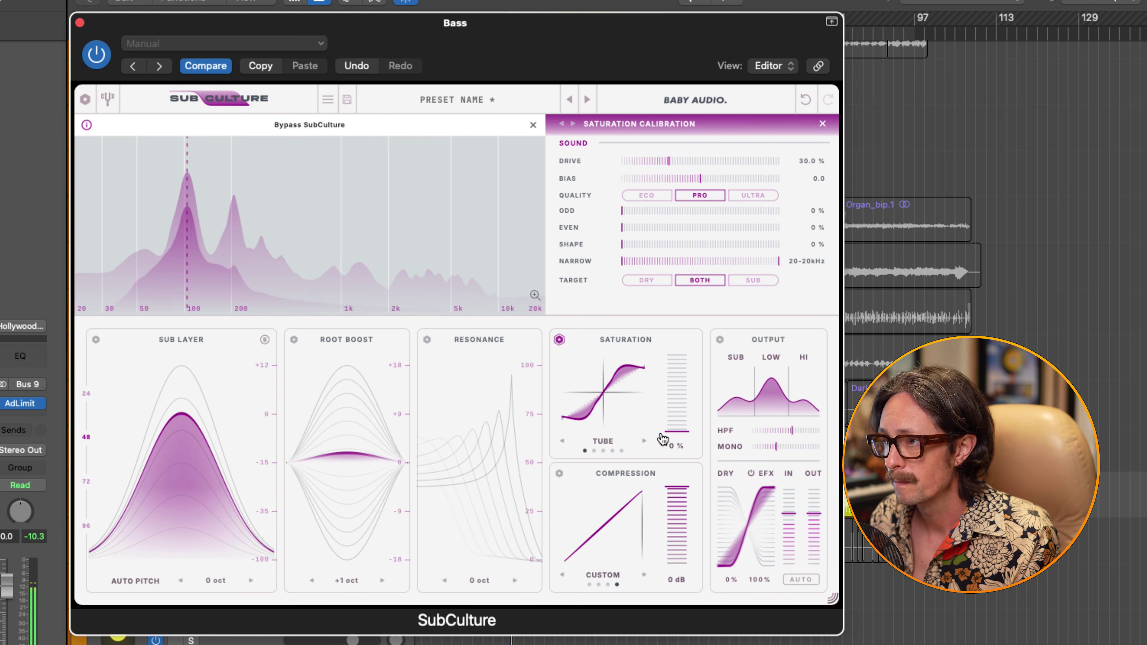
left_click_drag(677, 417, 678, 358)
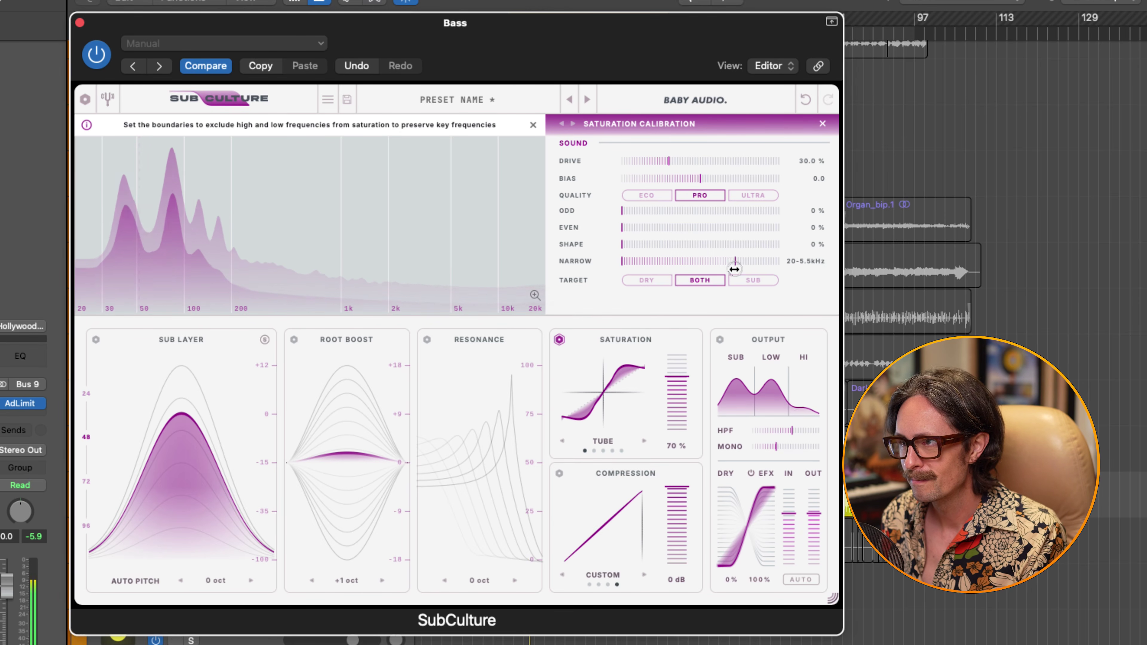
- Narrow the saturation range to 220 Hz–2.3 kHz and listen to the bass in the full mix
left_click_drag(715, 271, 712, 272)
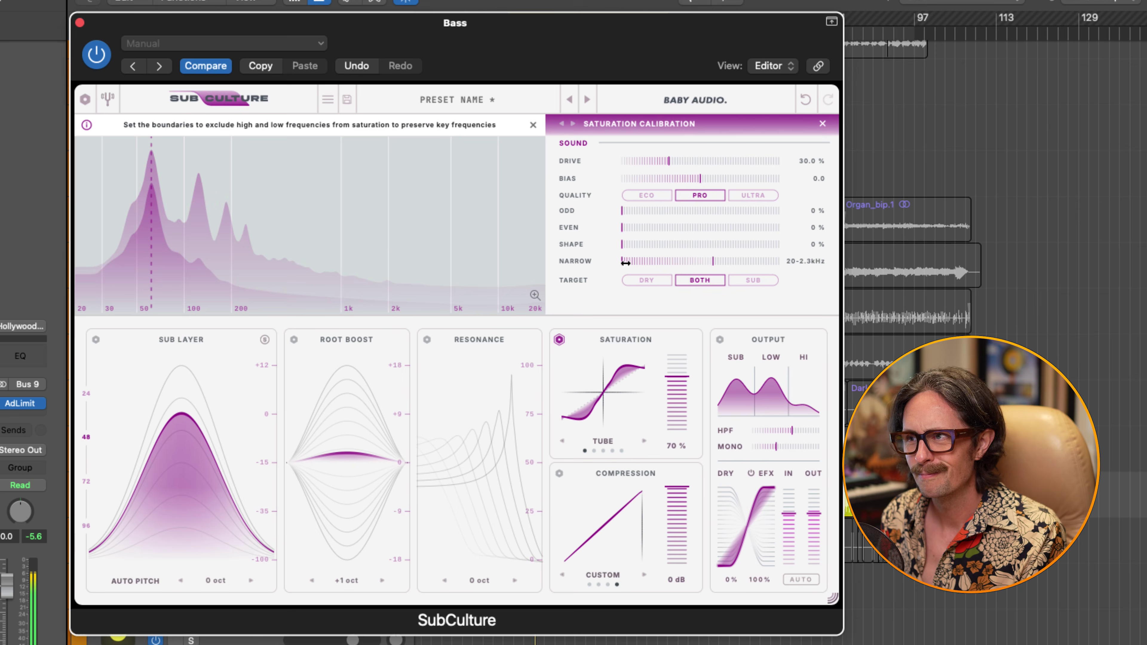
left_click_drag(669, 263, 671, 262)
left_click(175, 640)
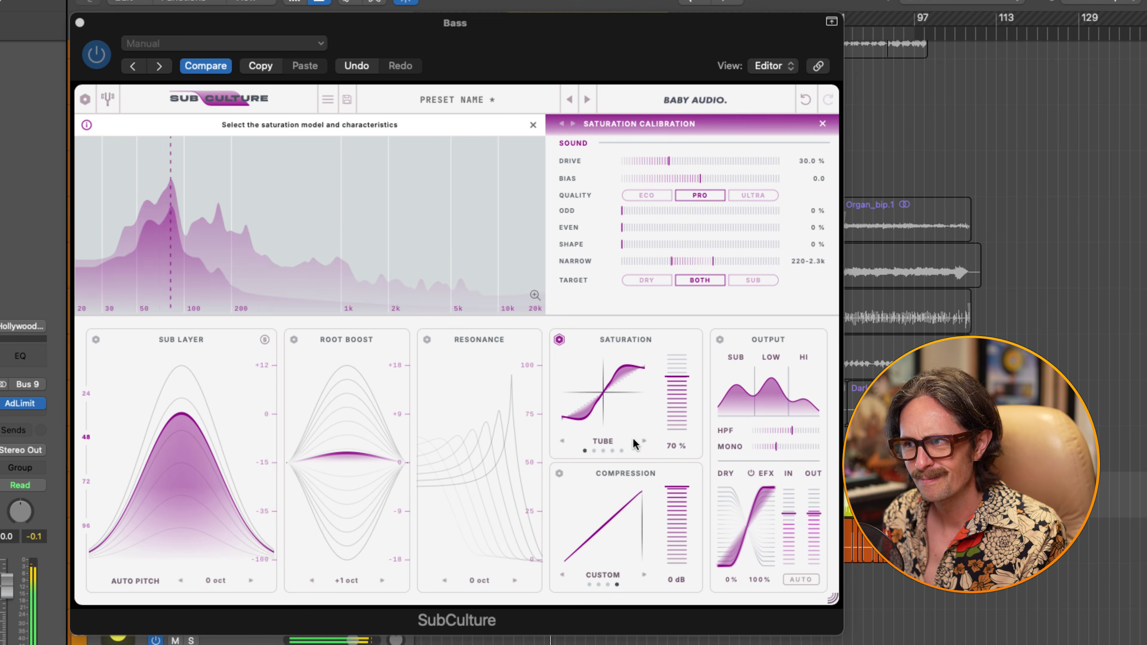
- Switch the saturation to the Tape model with Ultra quality and an intensity of 81%
left_click(644, 441)
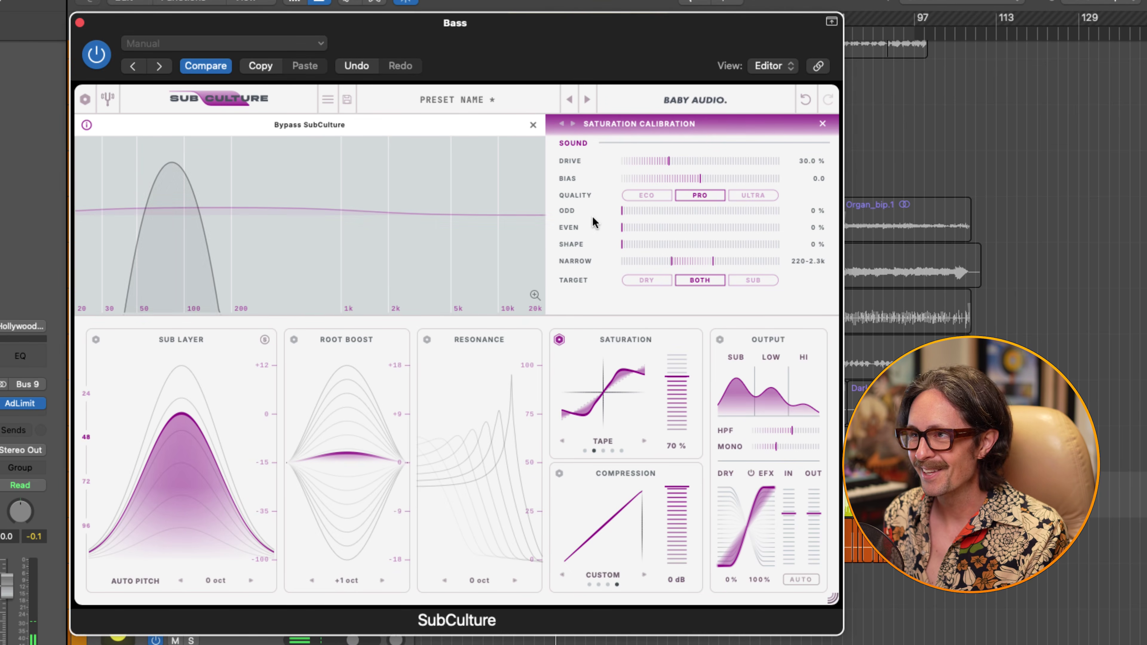
left_click(753, 195)
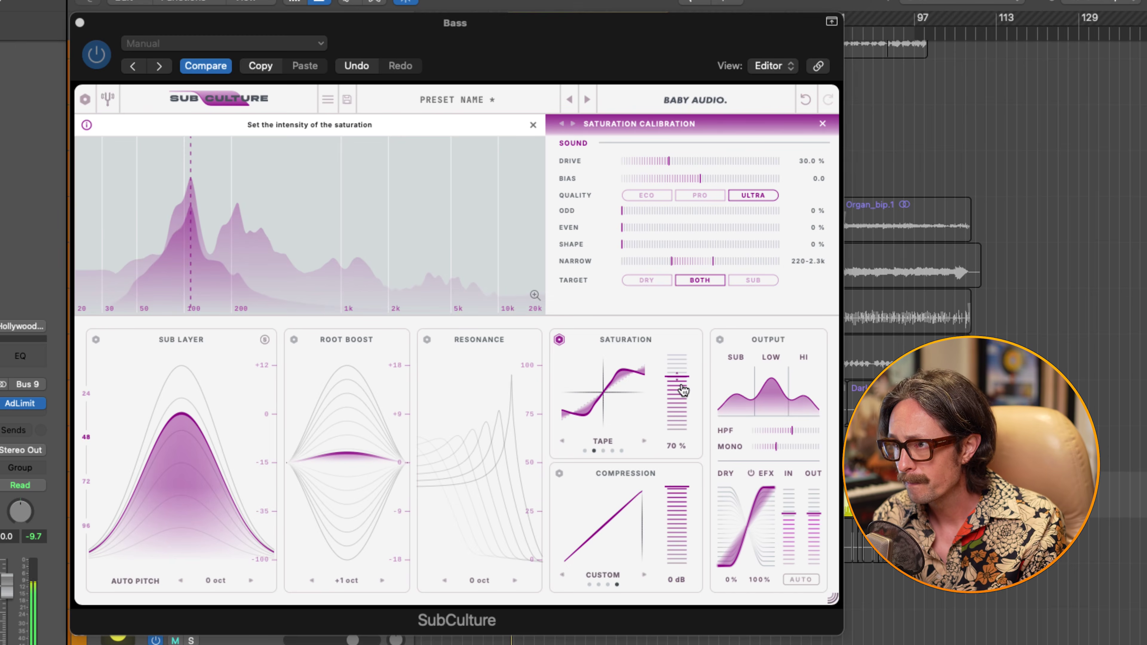
mouse_move(681, 380)
left_mouse_down()
mouse_move(680, 356)
mouse_move(675, 375)
left_mouse_up()
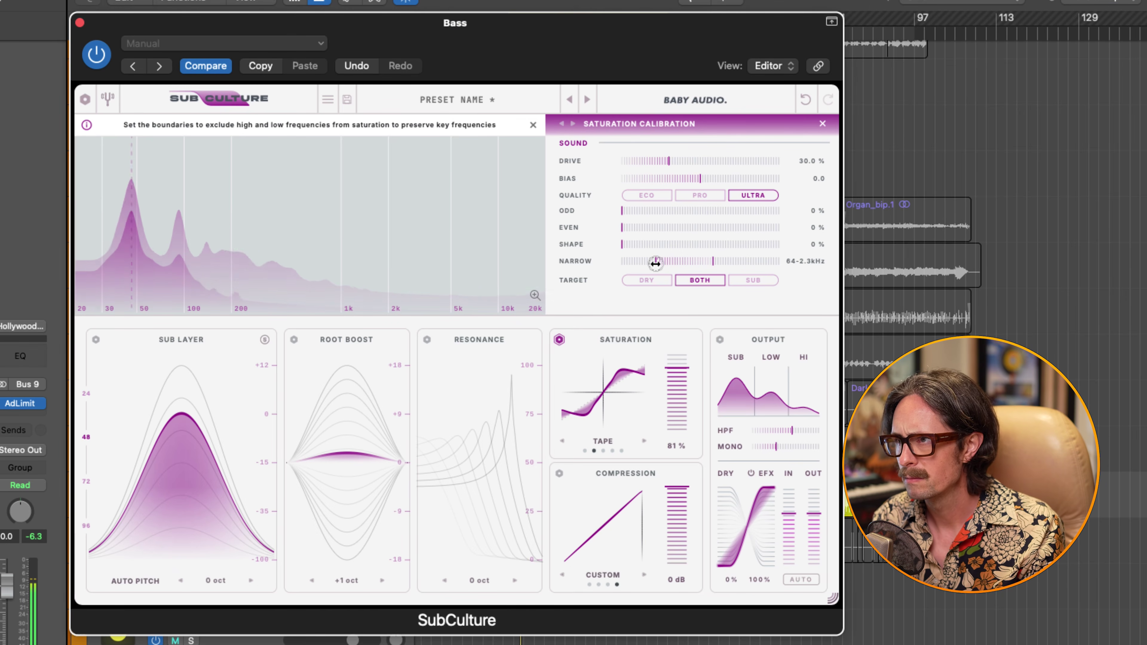
- Set the saturation drive to 79.1% and its Narrow range to 169 Hz–9.1 kHz
left_click_drag(638, 272, 668, 258)
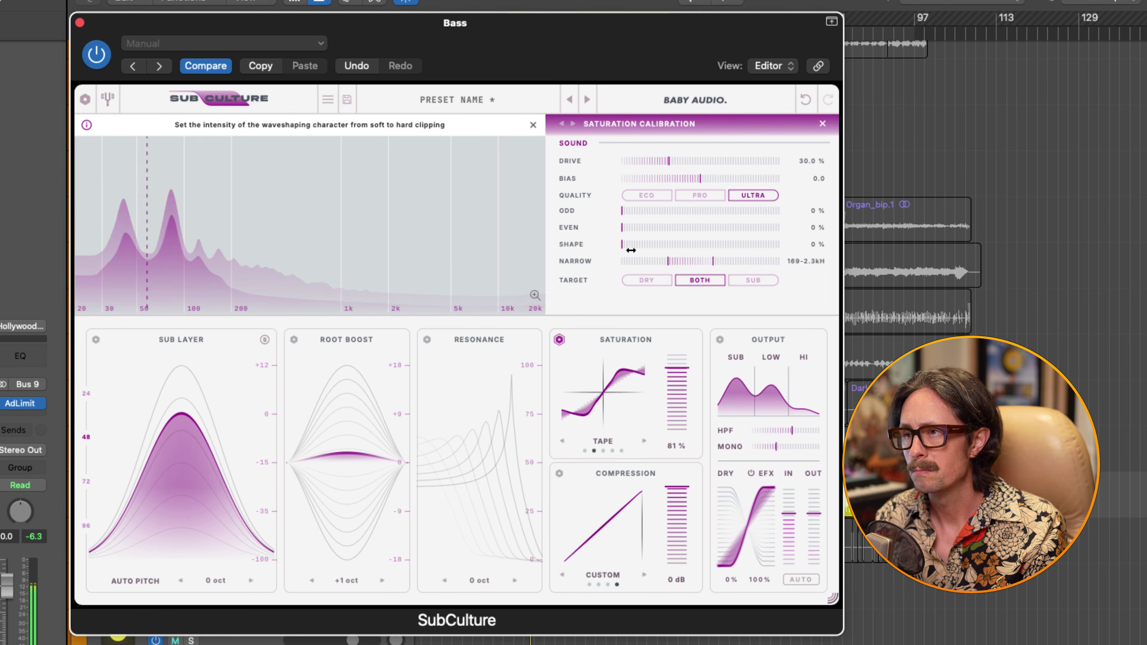
left_click_drag(671, 162, 748, 173)
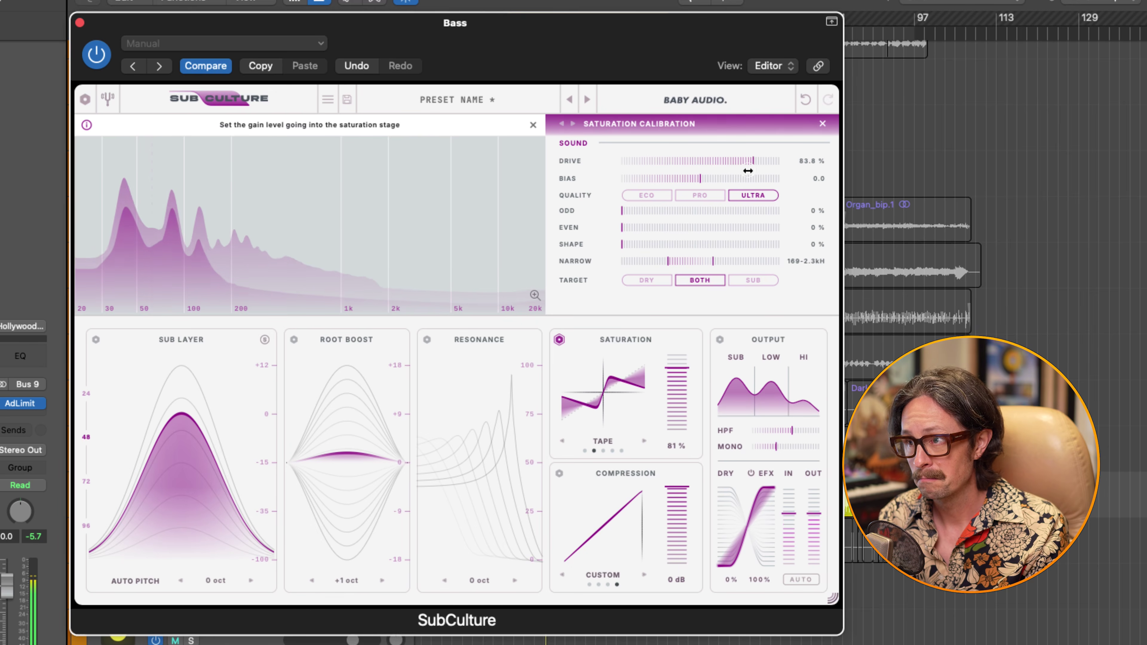
left_click_drag(718, 262, 750, 261)
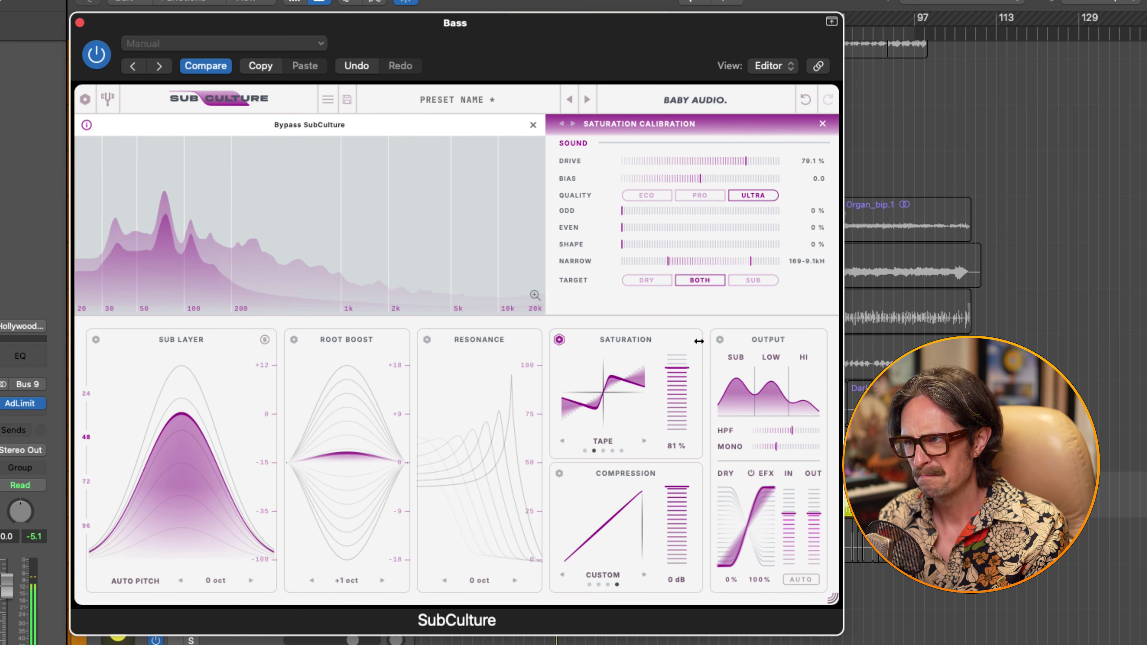
- Raise the saturation intensity to 84% and audition the Diode and Vintage models
mouse_move(682, 370)
left_mouse_down()
mouse_move(685, 420)
mouse_move(678, 357)
left_mouse_up()
left_click(644, 441)
left_click_drag(677, 397, 677, 406)
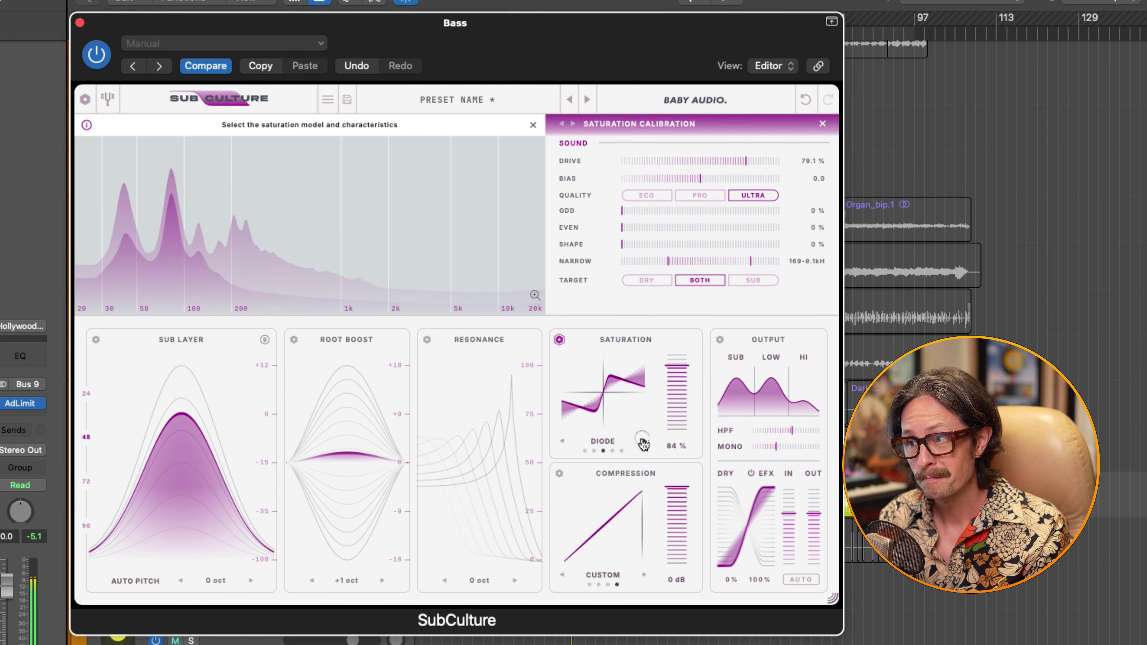
left_click(643, 443)
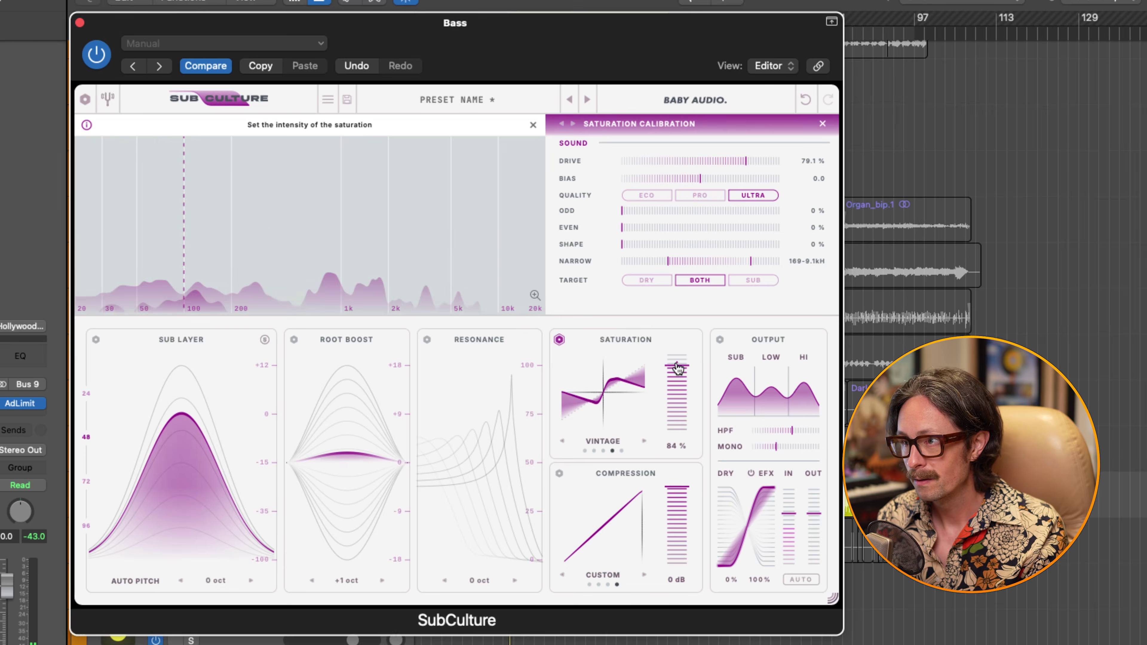
- Set the Vintage saturation to 52% intensity, 48.7% drive, 5.4 bias and 67% shape
left_click_drag(677, 384, 677, 412)
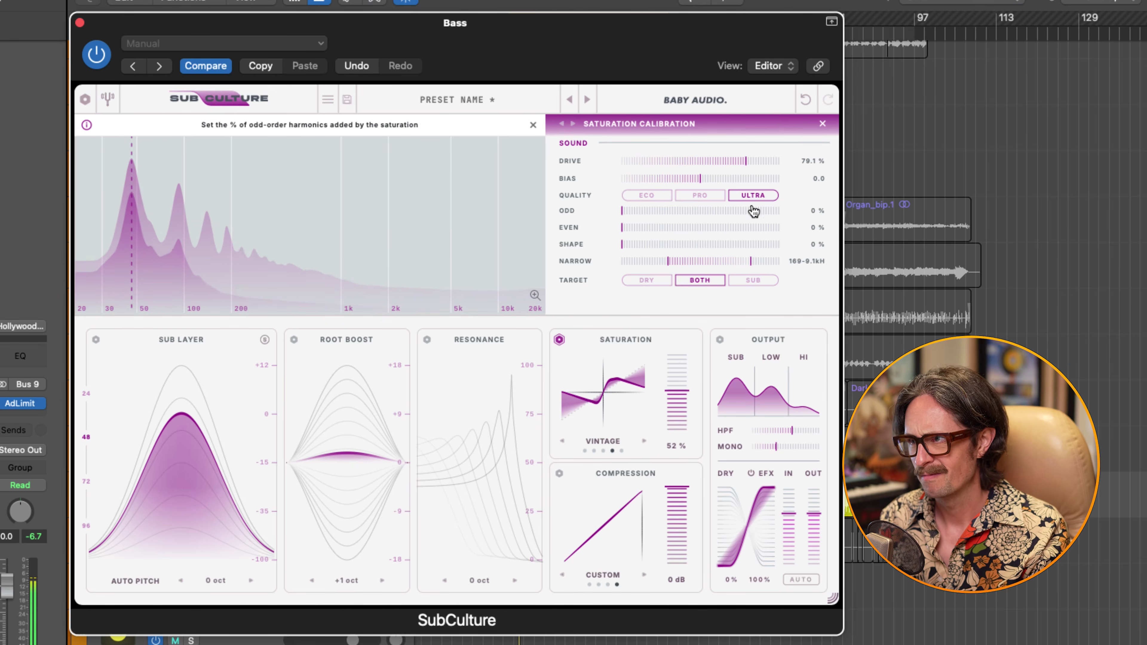
left_click_drag(745, 161, 708, 182)
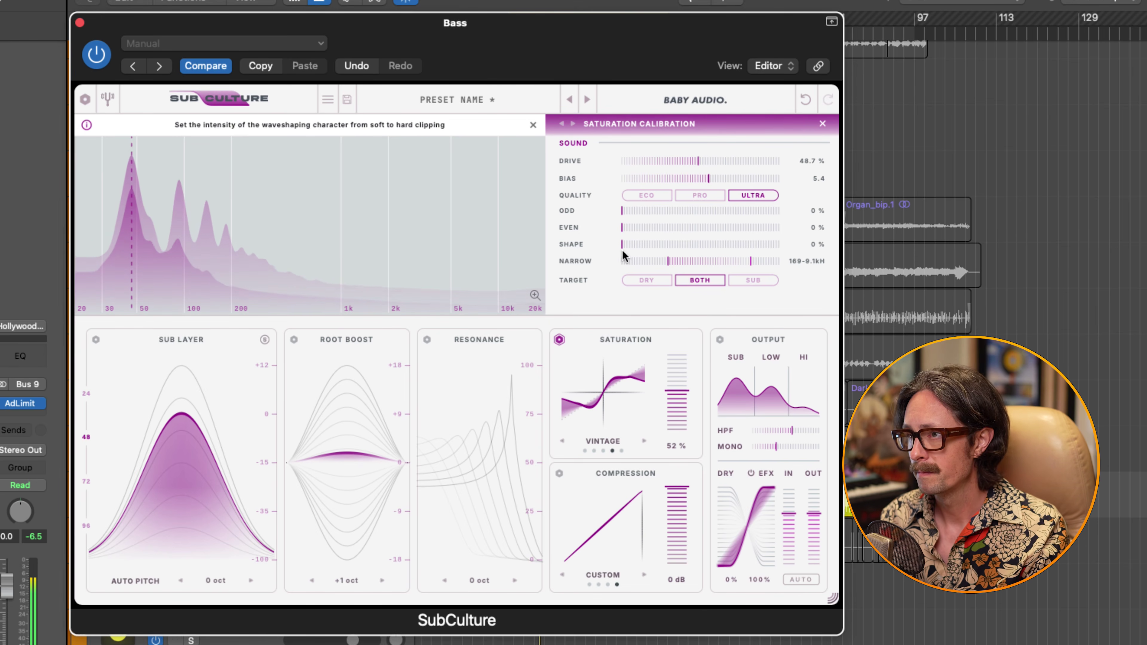
left_click_drag(625, 244, 726, 247)
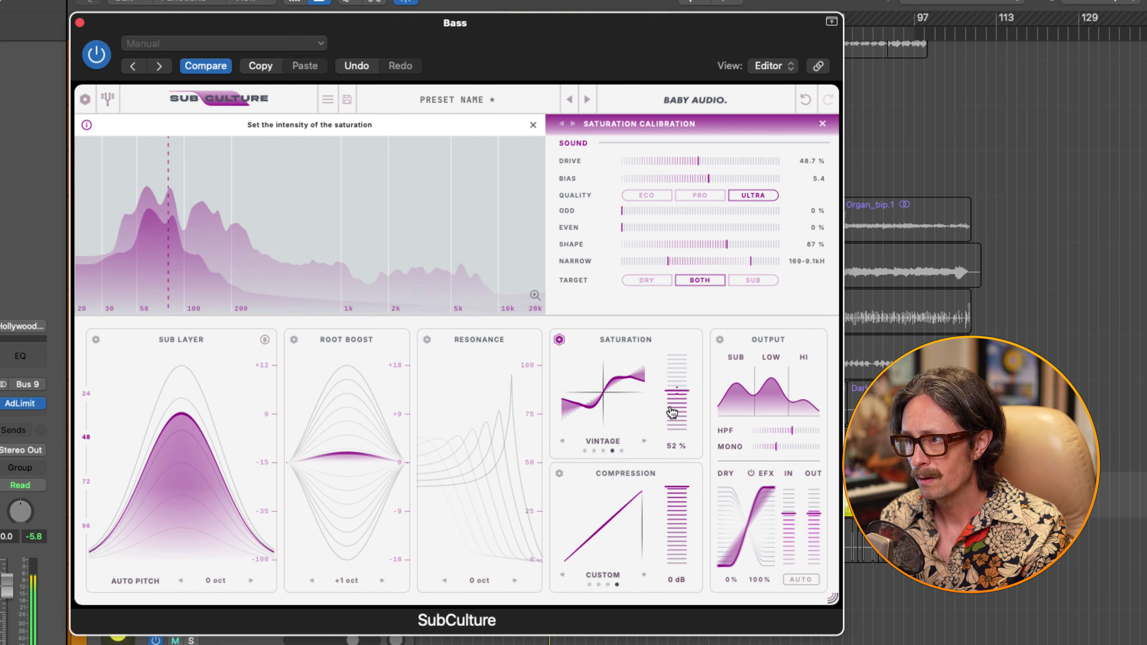
- Raise the saturation intensity to 68%, audition the other saturation models, settle on Tube and stop playback
left_click_drag(673, 401, 673, 387)
left_click(561, 442)
left_click(561, 442)
left_click(561, 442)
left_click(644, 442)
left_click(643, 442)
left_click(643, 442)
left_click(643, 442)
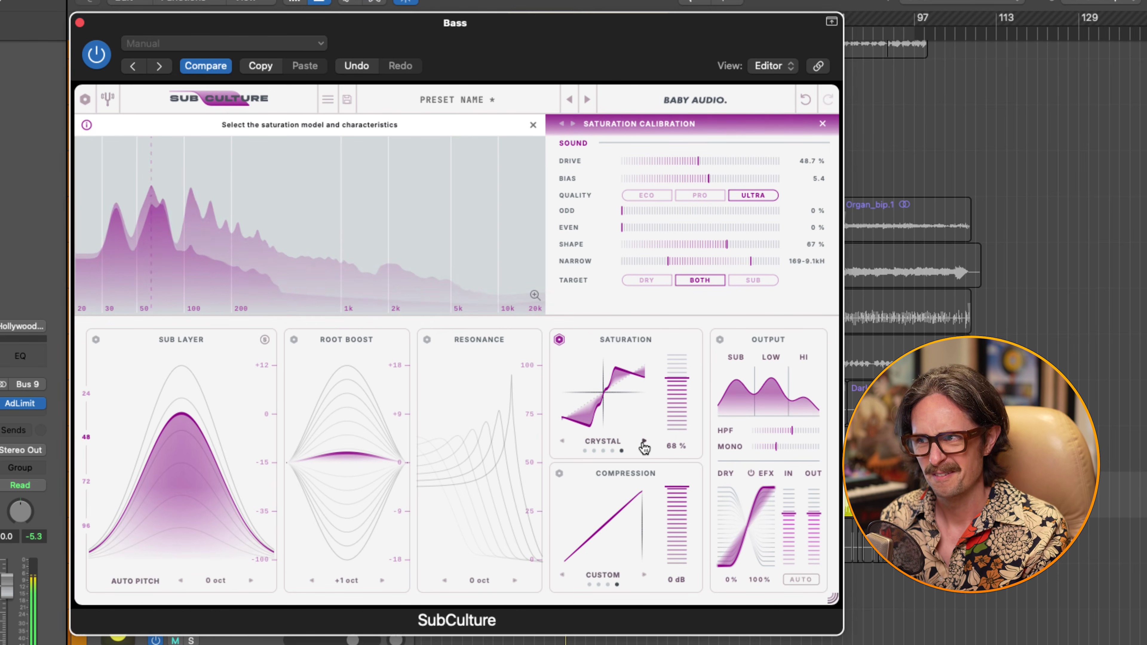
left_click(643, 442)
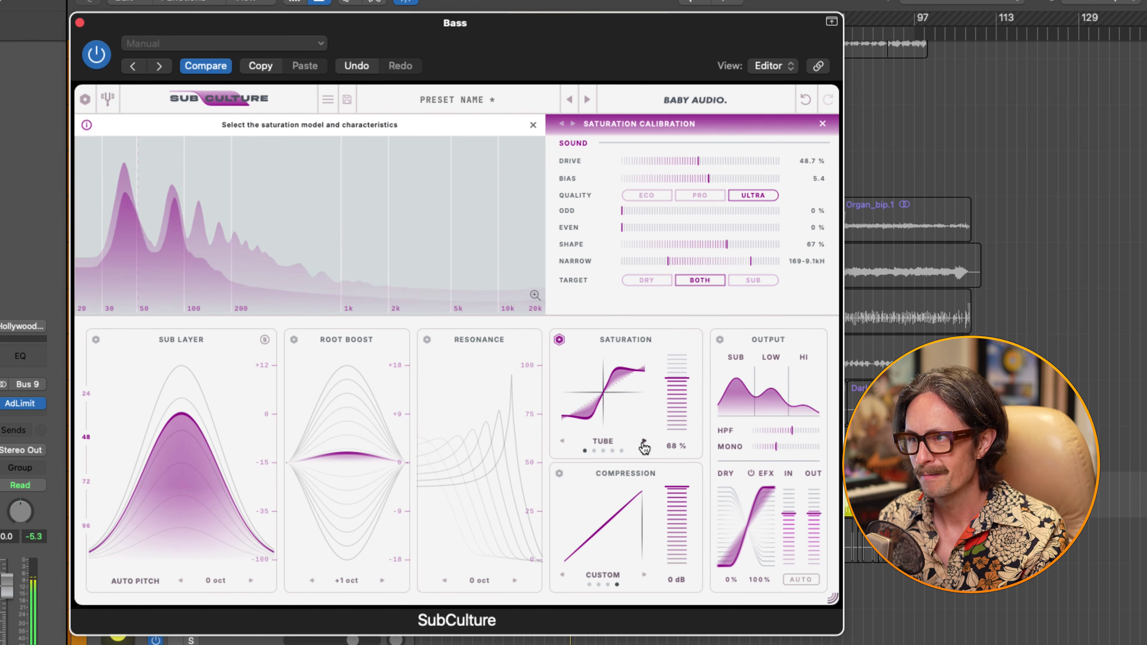
key("space")
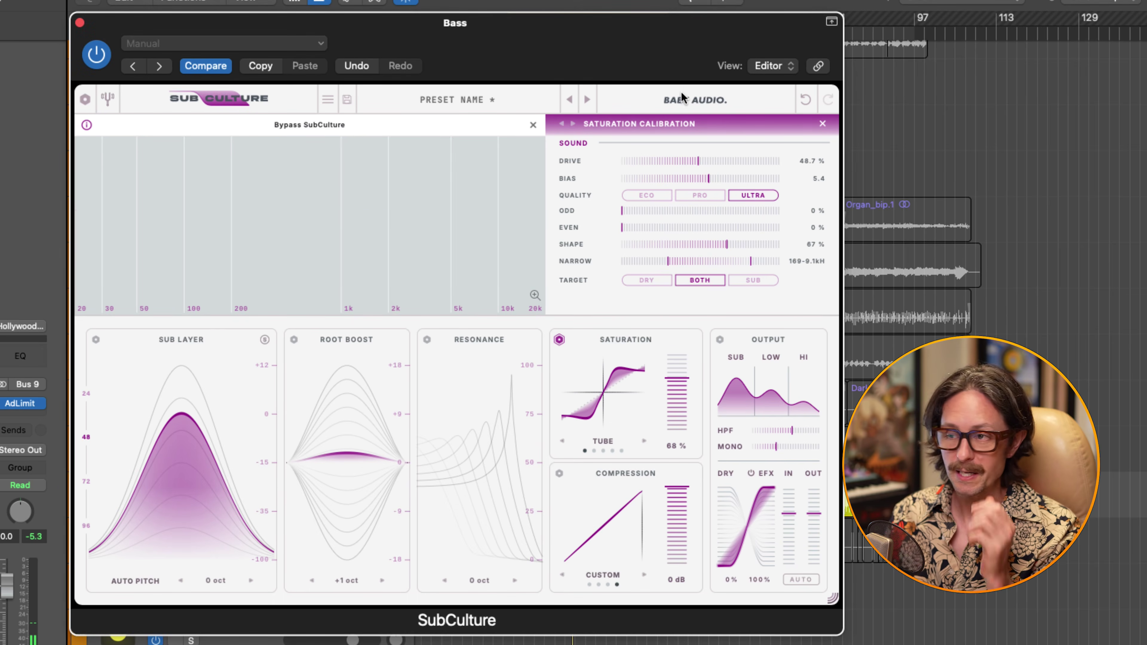
- Play the full mix, lower the Tube saturation intensity to 42% and compare it with SubCulture bypassed
left_click(191, 643)
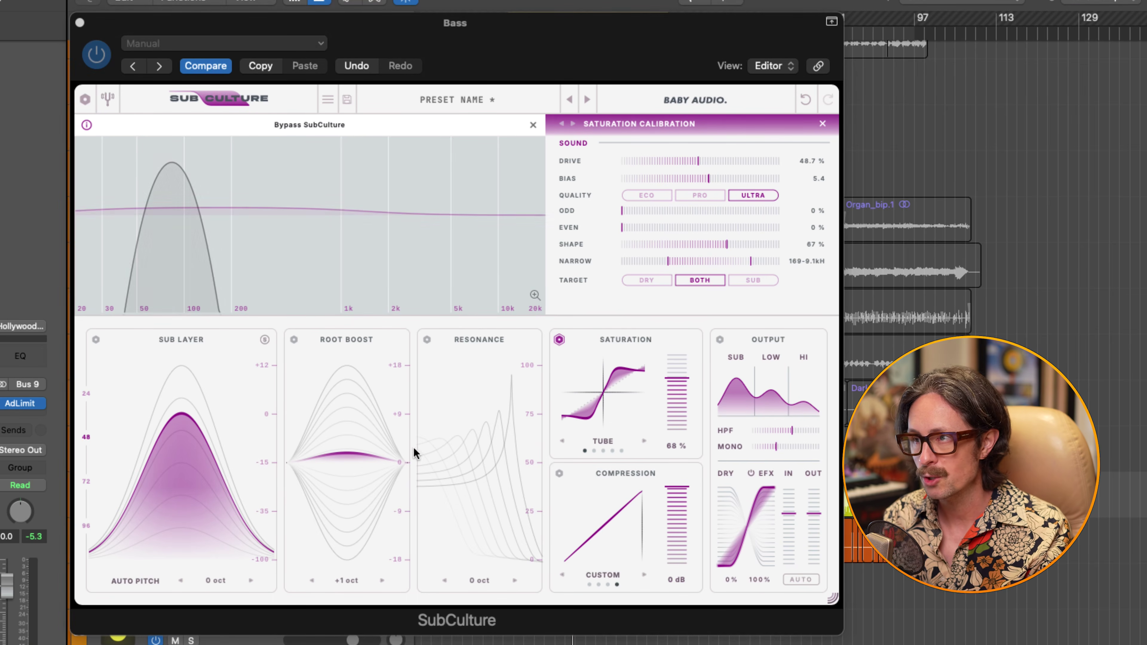
key("space")
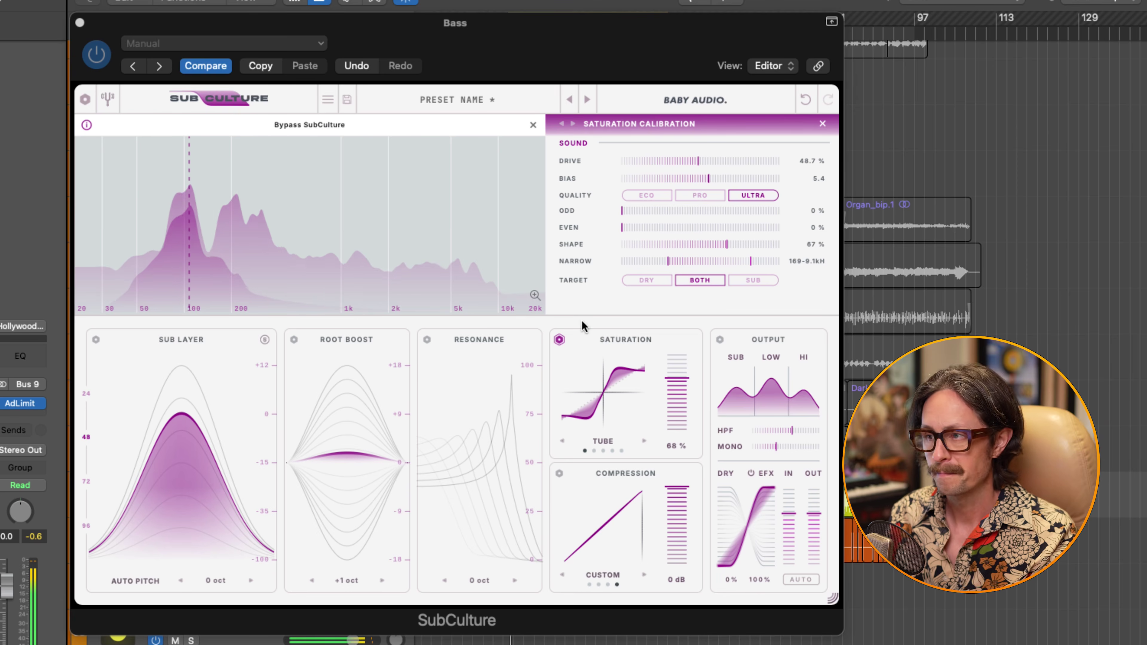
left_click(672, 390)
left_click_drag(672, 390, 677, 406)
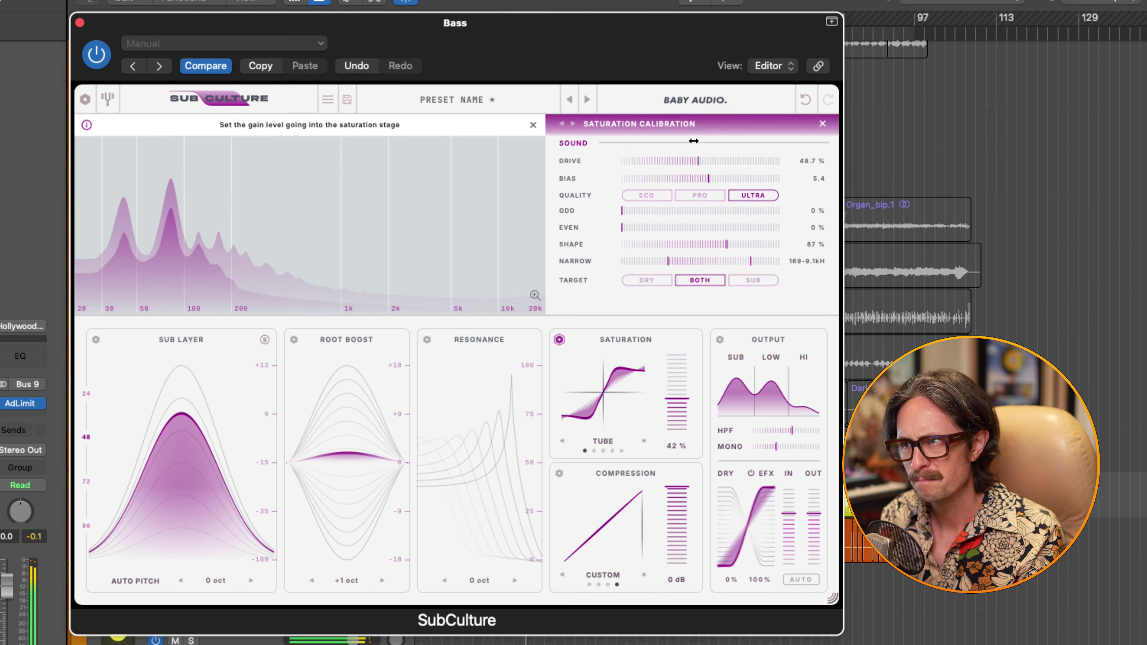
left_click(692, 104)
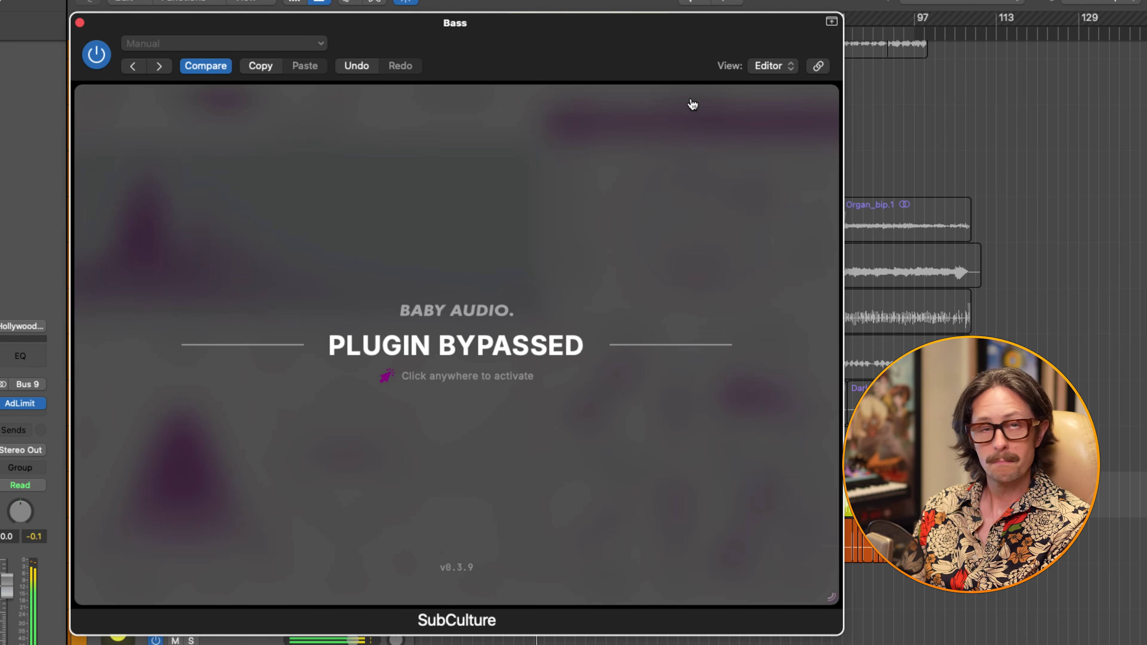
left_click(435, 360)
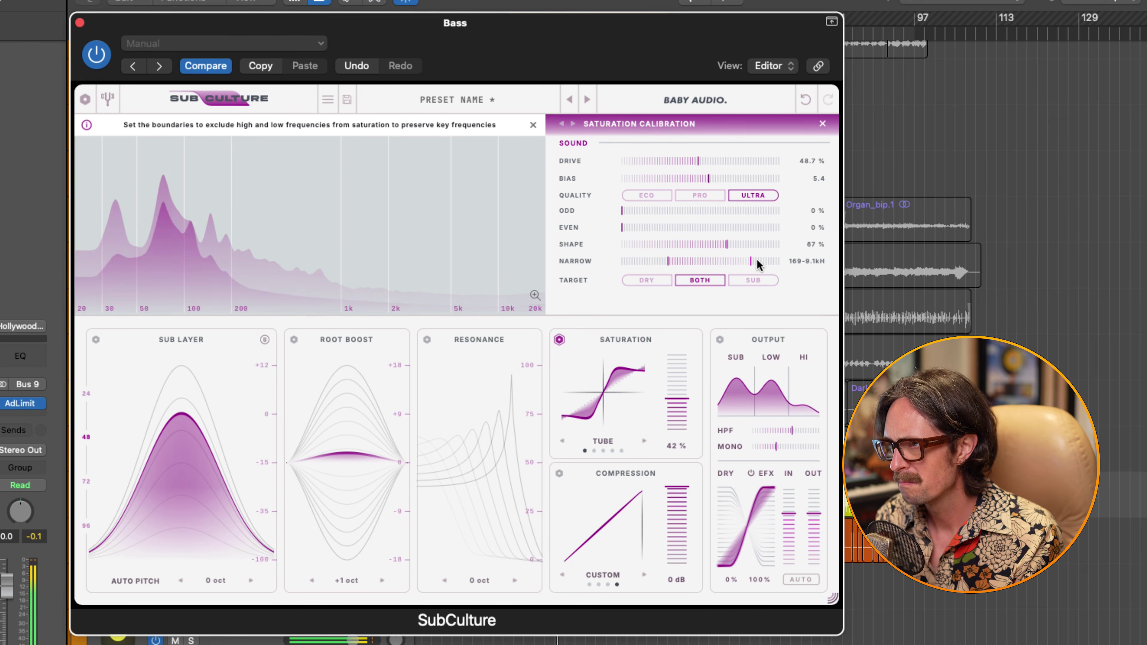
- Set the saturation's upper limit to 6.9 kHz and intensity to 33%, trying the Sub target before returning to Both
left_click_drag(750, 262, 740, 264)
left_click(752, 284)
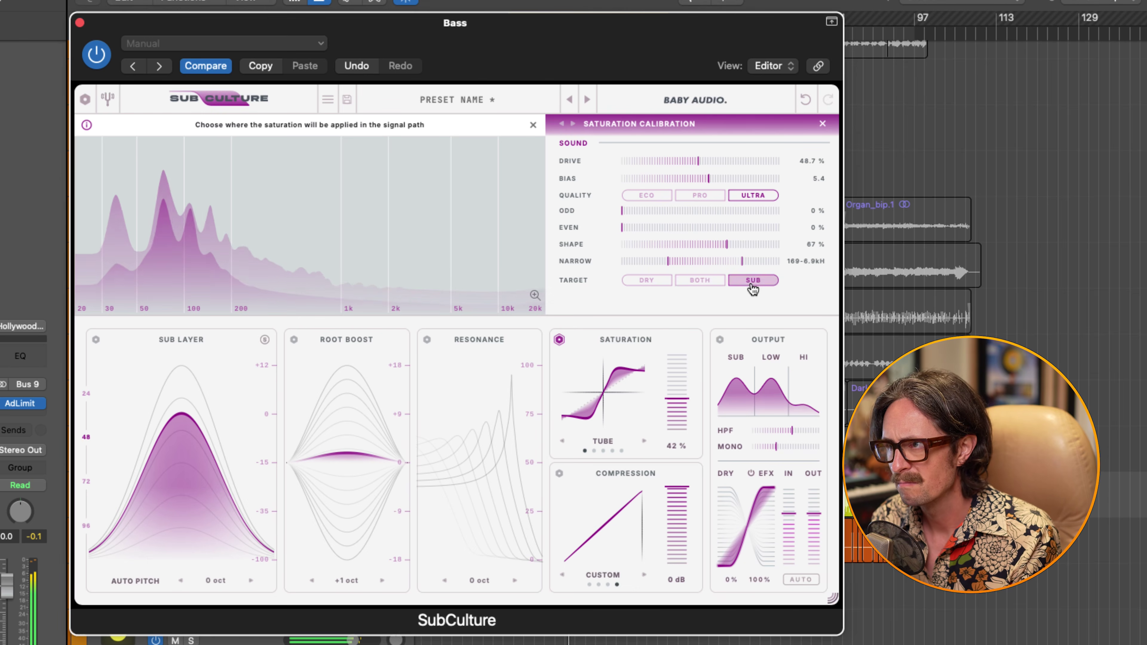
left_click(708, 285)
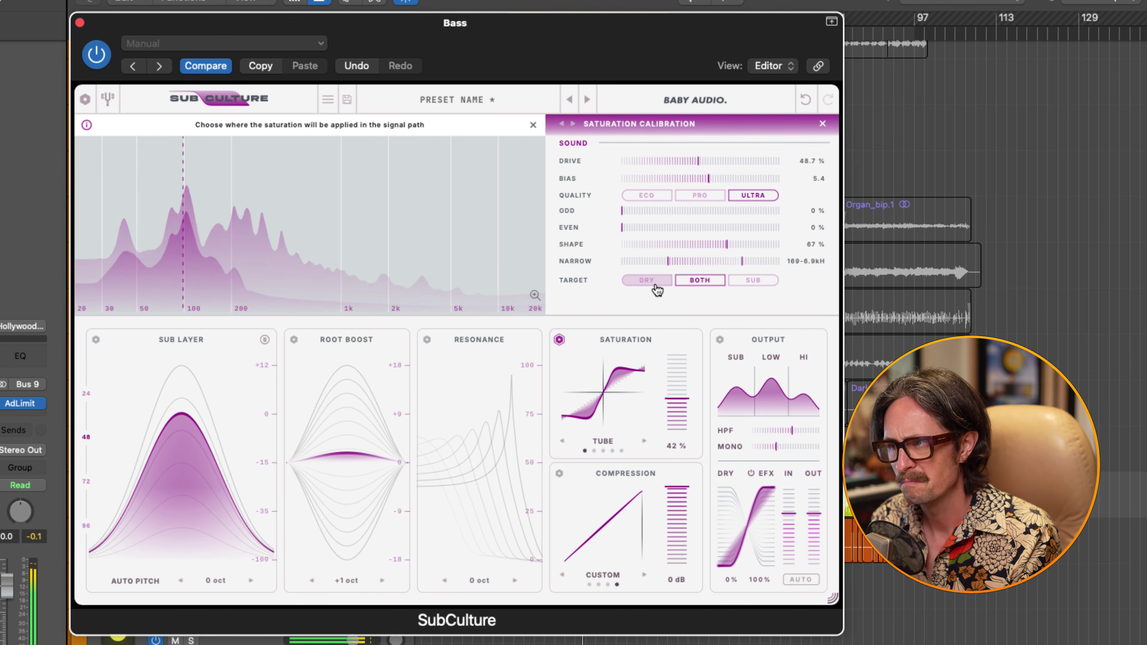
mouse_move(687, 398)
left_mouse_down()
mouse_move(686, 352)
mouse_move(674, 407)
left_mouse_up()
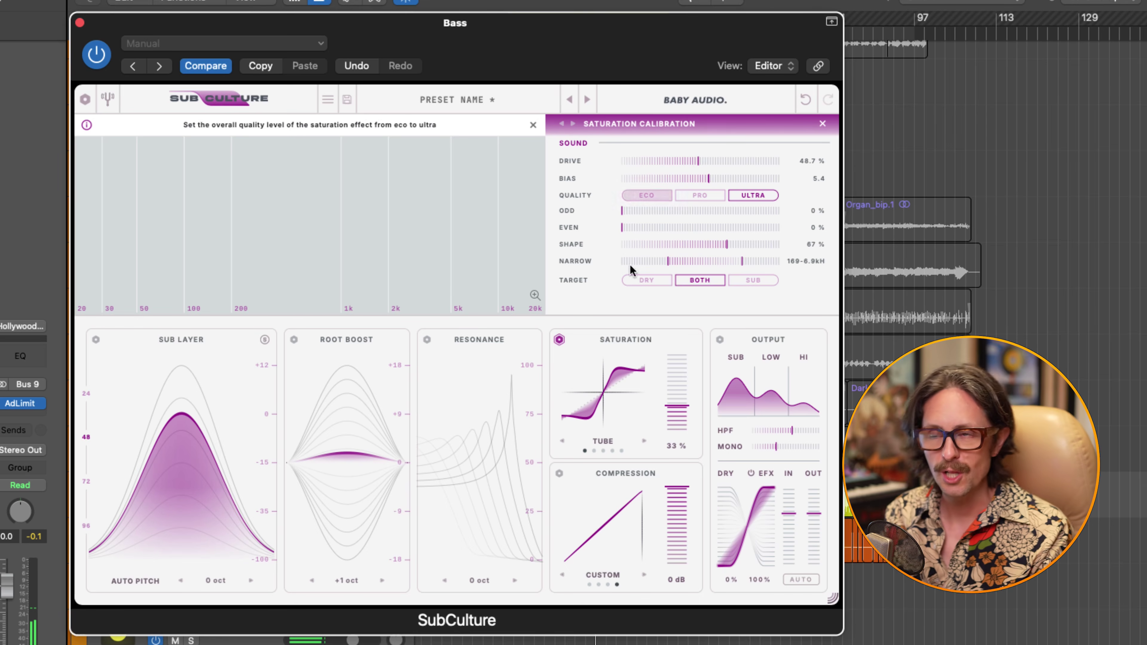
- Open the compression calibration, browse the styles, set the Custom compression to -30 dB and start playback
left_click(558, 475)
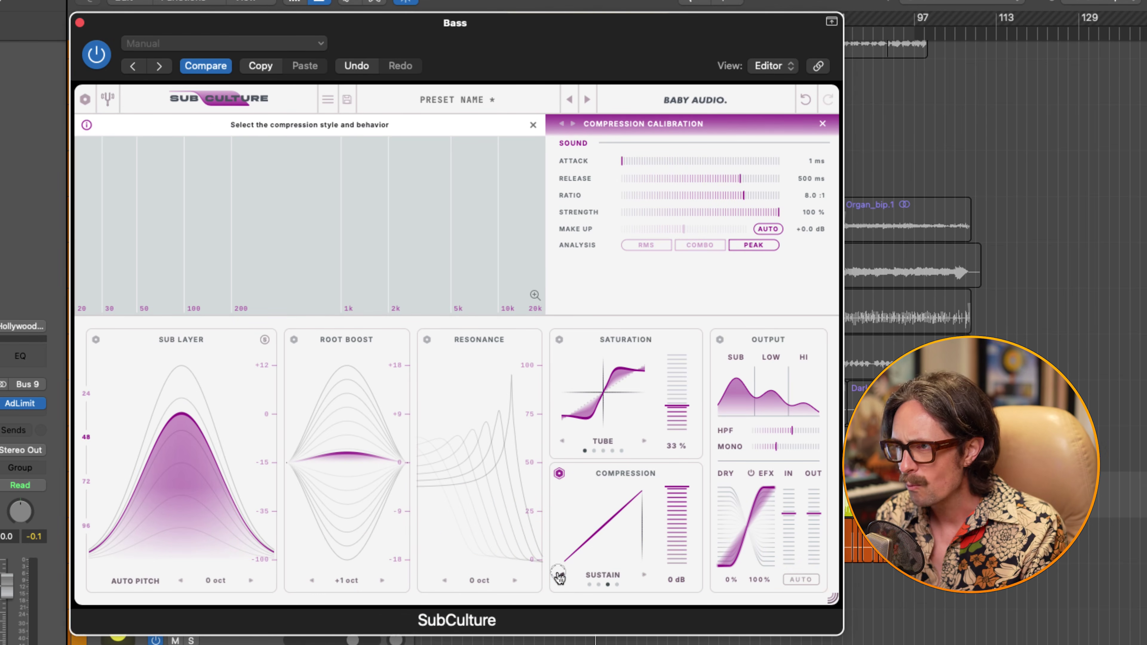
left_click(560, 576)
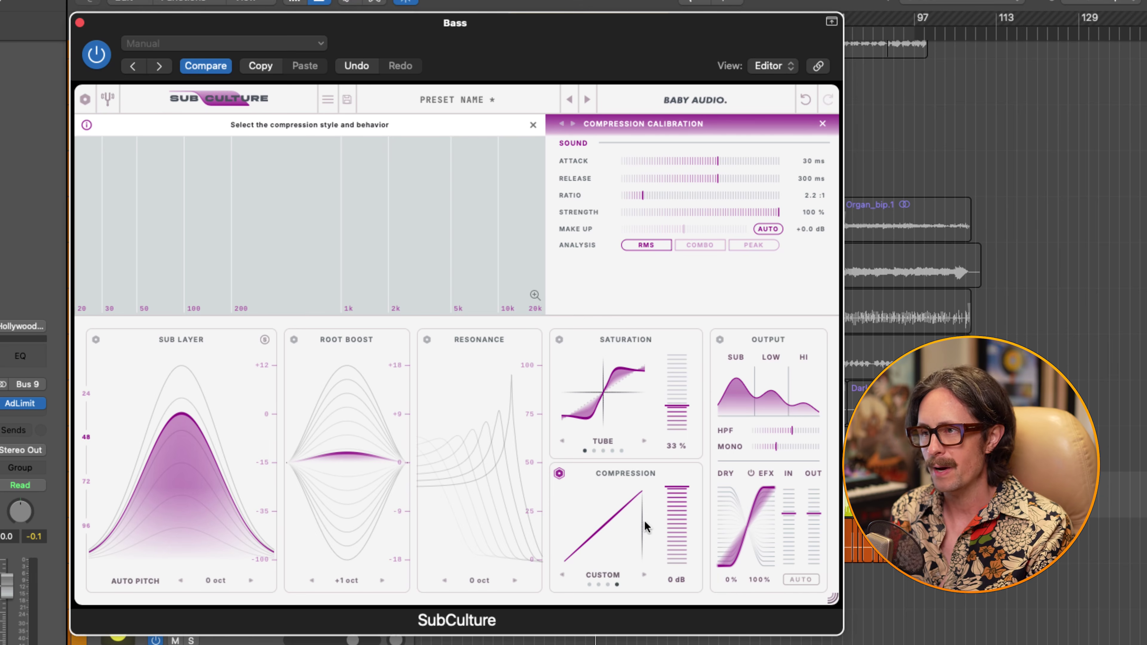
left_click_drag(679, 488, 677, 526)
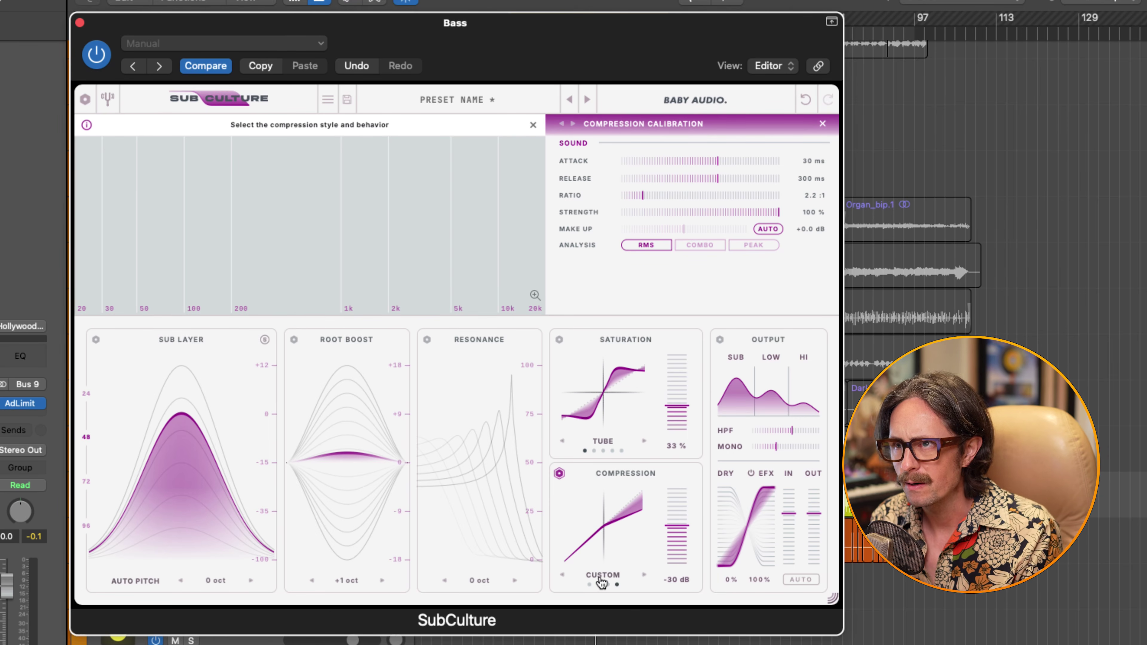
key("space")
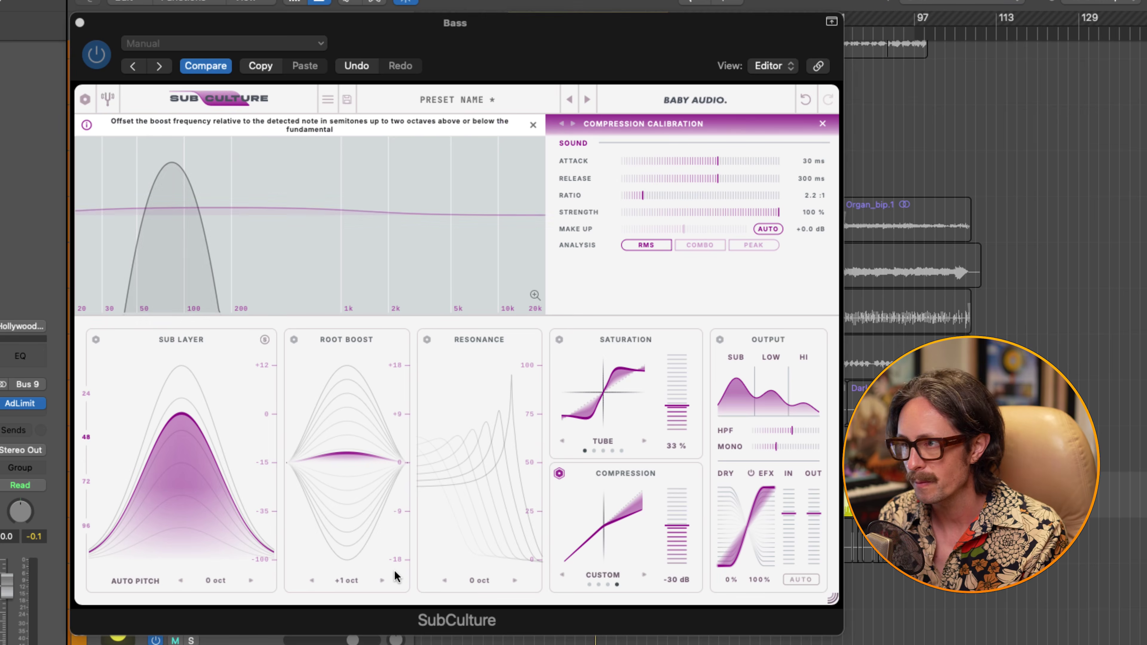
- Lower the compression threshold to -37 dB and audition the Sustain, Punch and Glue styles
left_click_drag(673, 527, 671, 541)
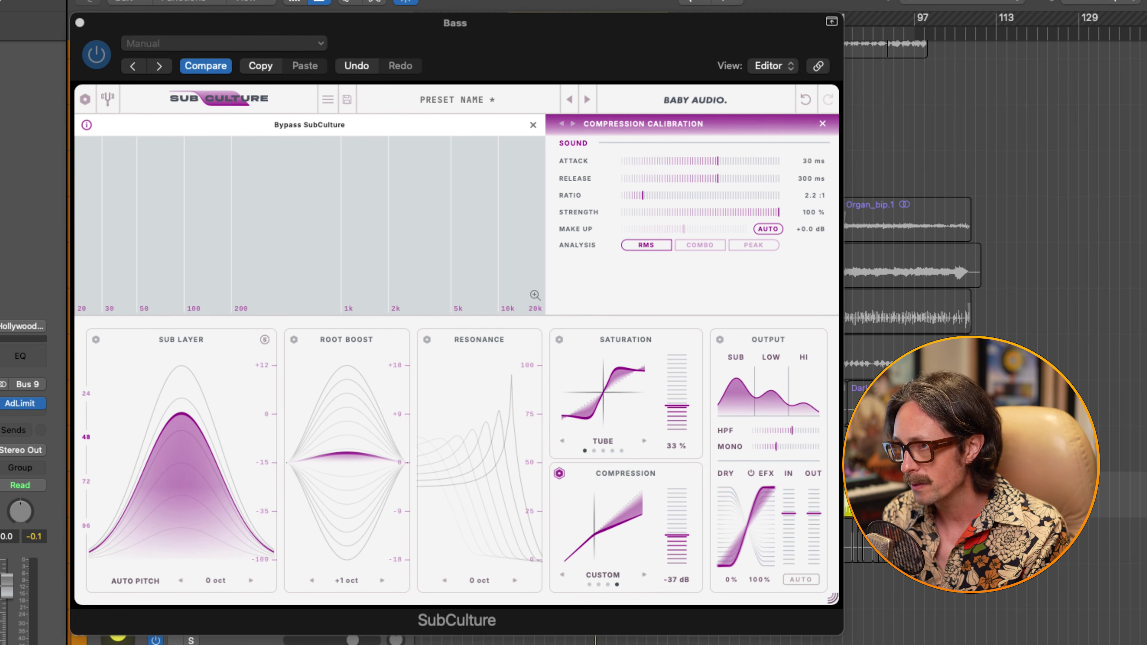
left_click_drag(677, 535, 678, 535)
left_click(562, 575)
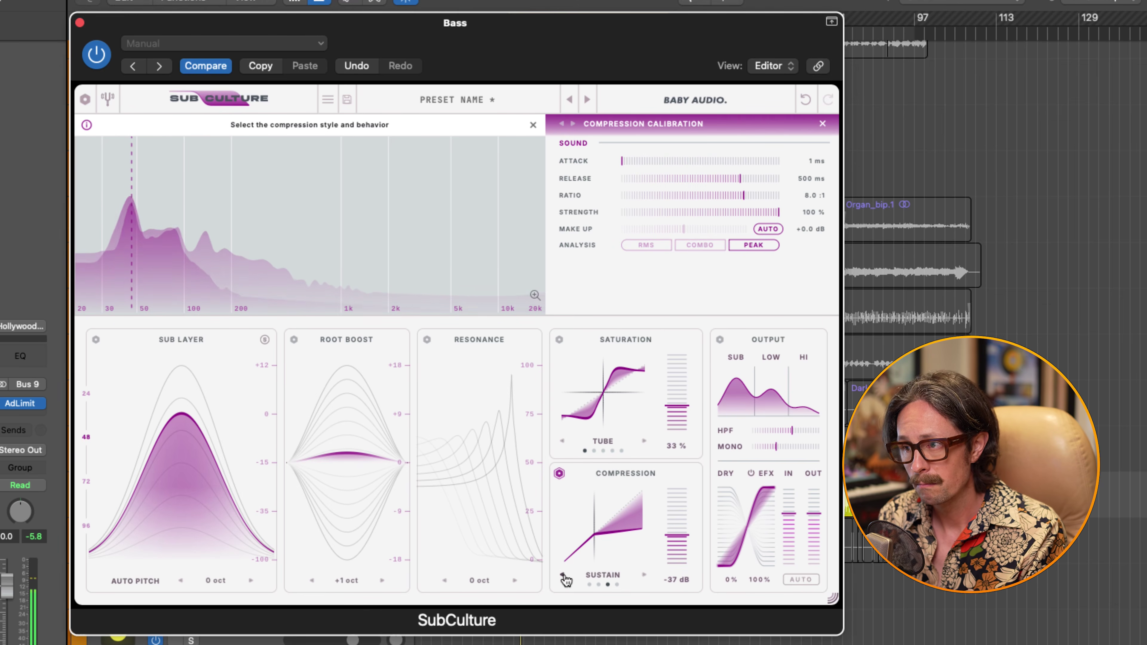
left_click(563, 576)
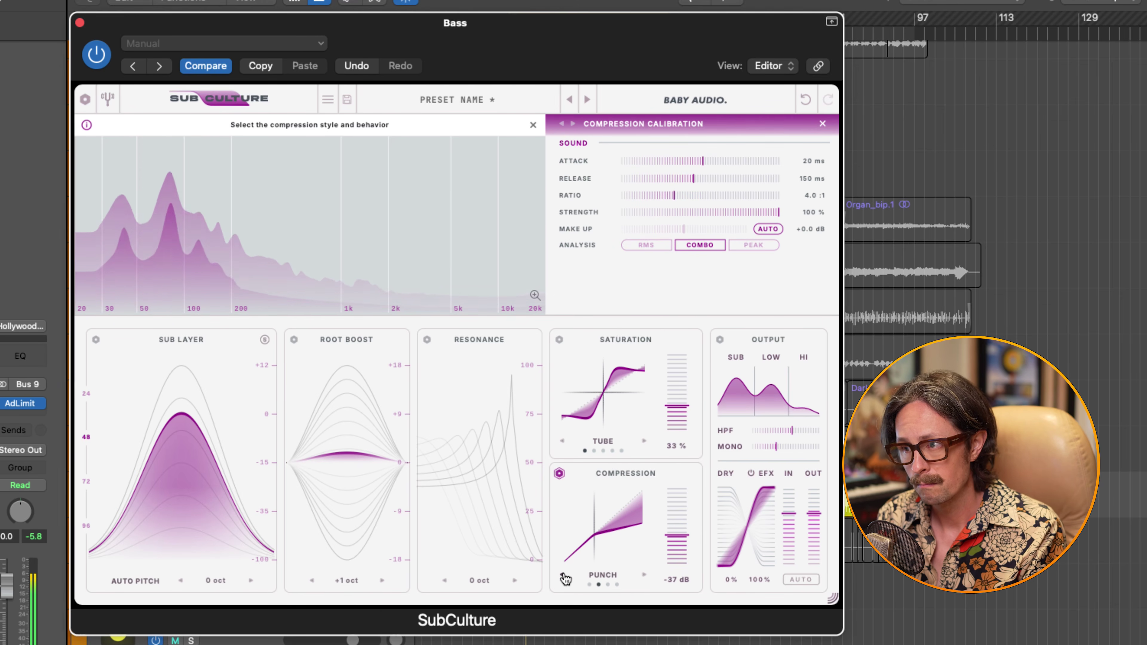
left_click(562, 577)
- Raise the compression threshold to -23 dB, then audition the Punch and Sustain styles
left_click_drag(678, 536, 679, 516)
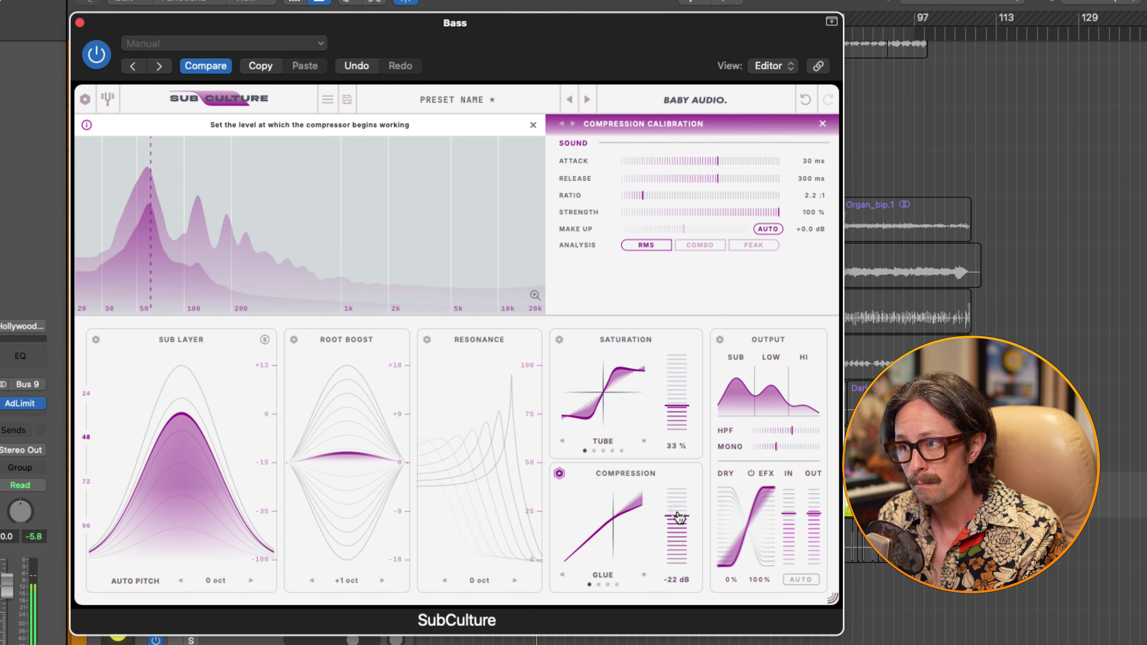
left_click(645, 575)
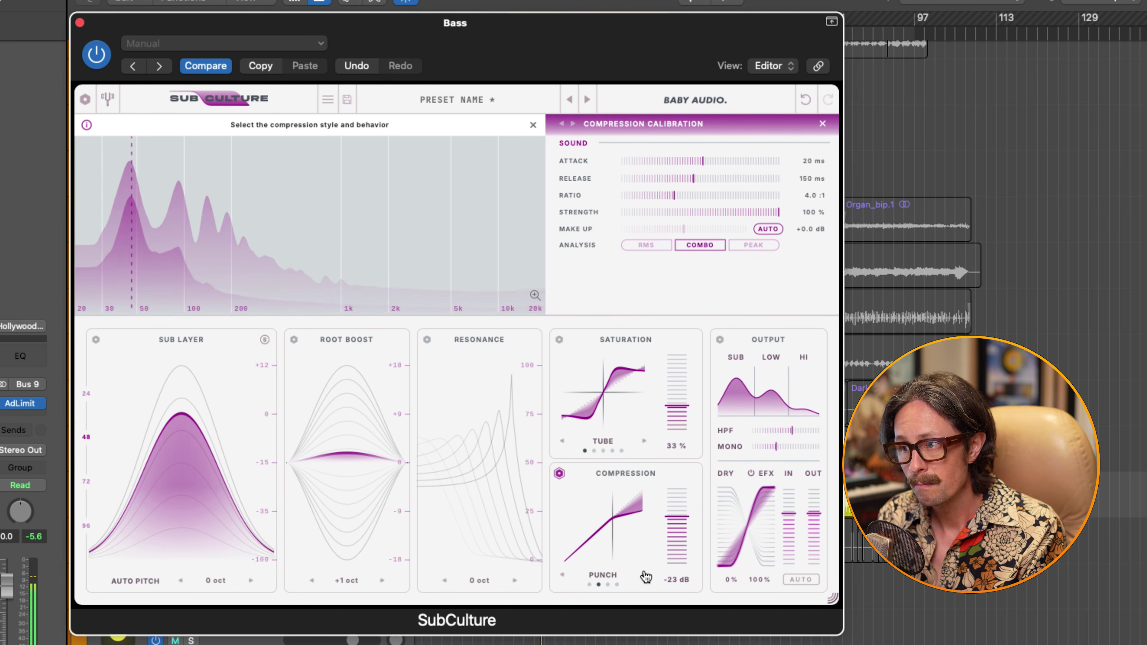
left_click(646, 576)
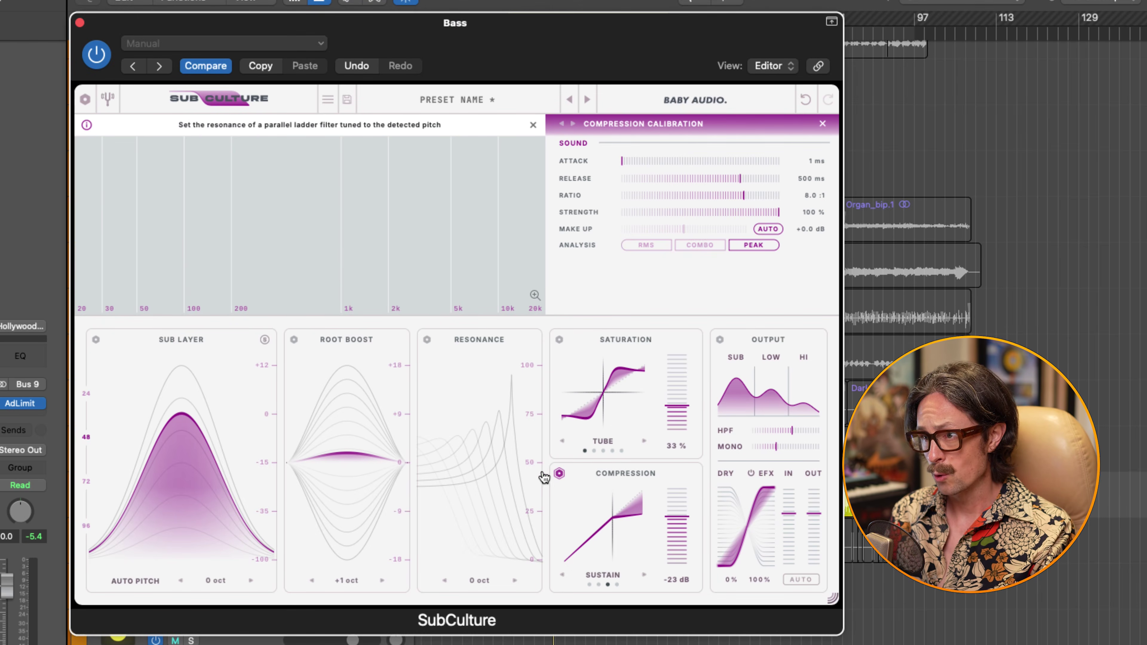
- Calibrate the Sustain compression with 32 ms attack, 48 ms release, 4.0:1 ratio, automatic make-up off and RMS analysis
left_click(559, 474)
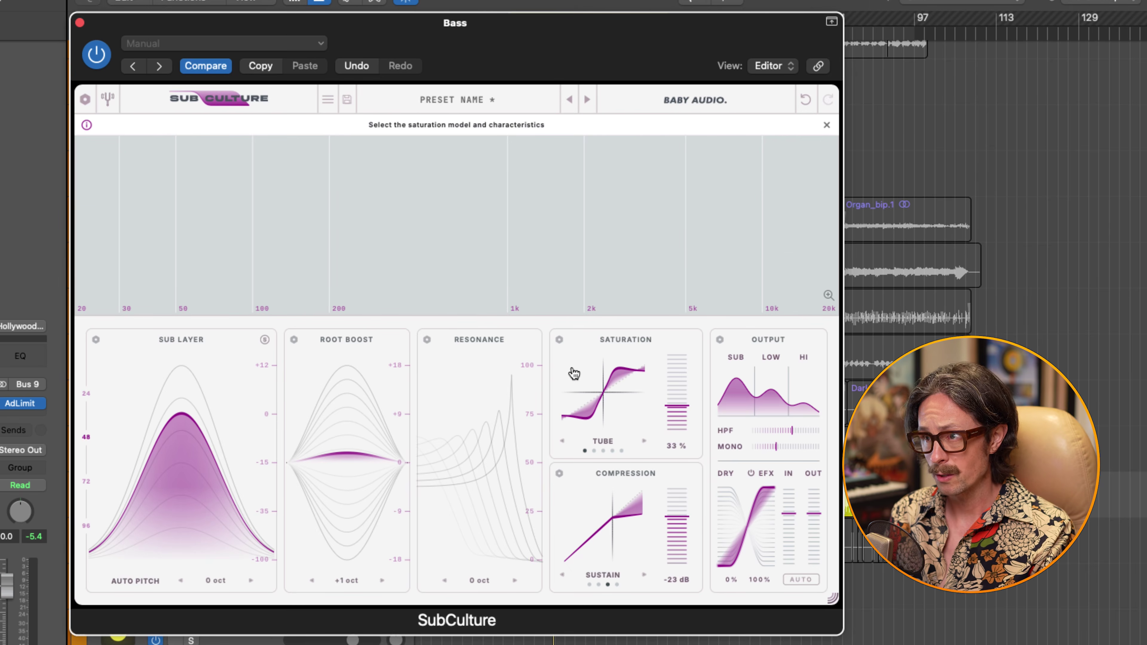
left_click(559, 473)
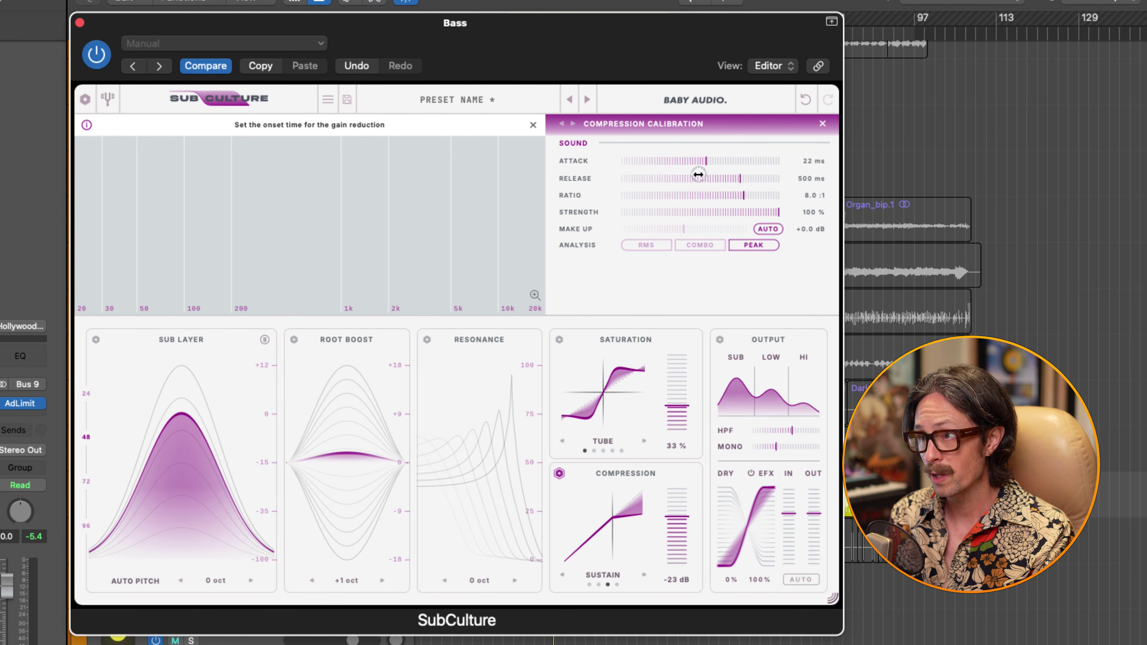
left_click_drag(708, 175, 664, 184)
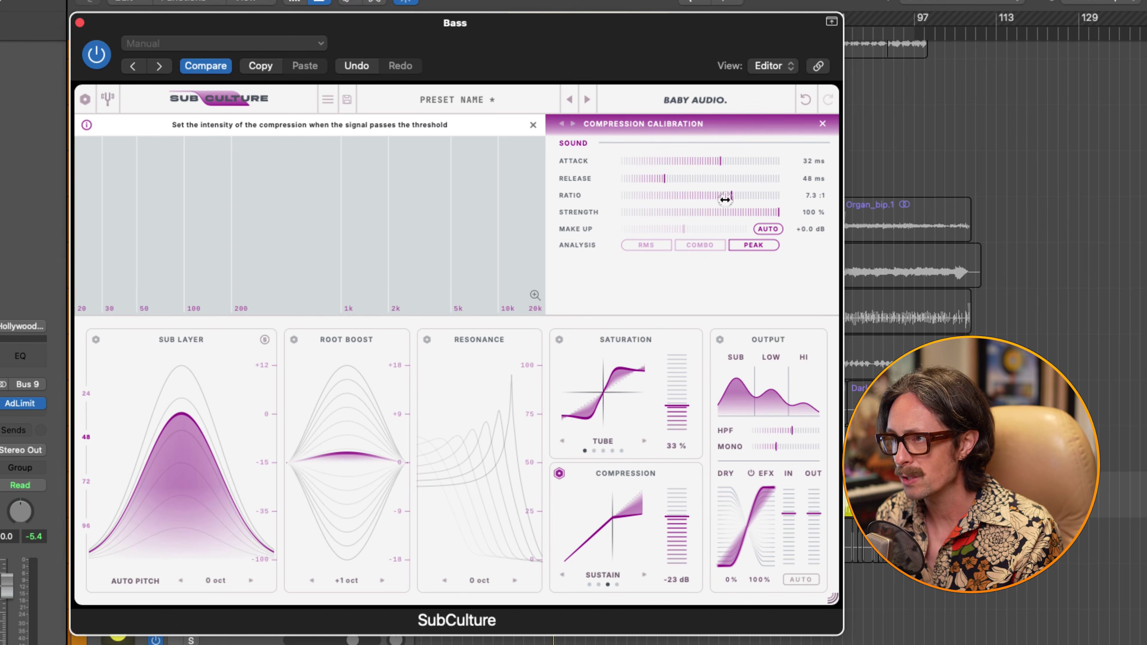
left_click_drag(687, 210, 674, 212)
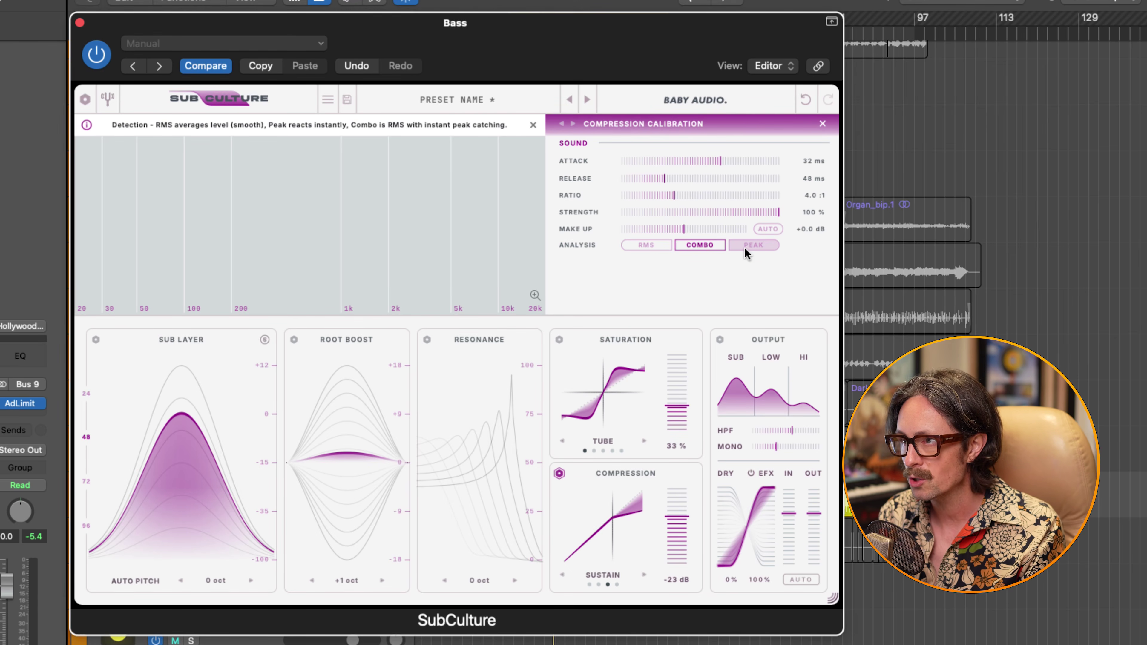
left_click(753, 251)
left_click(647, 247)
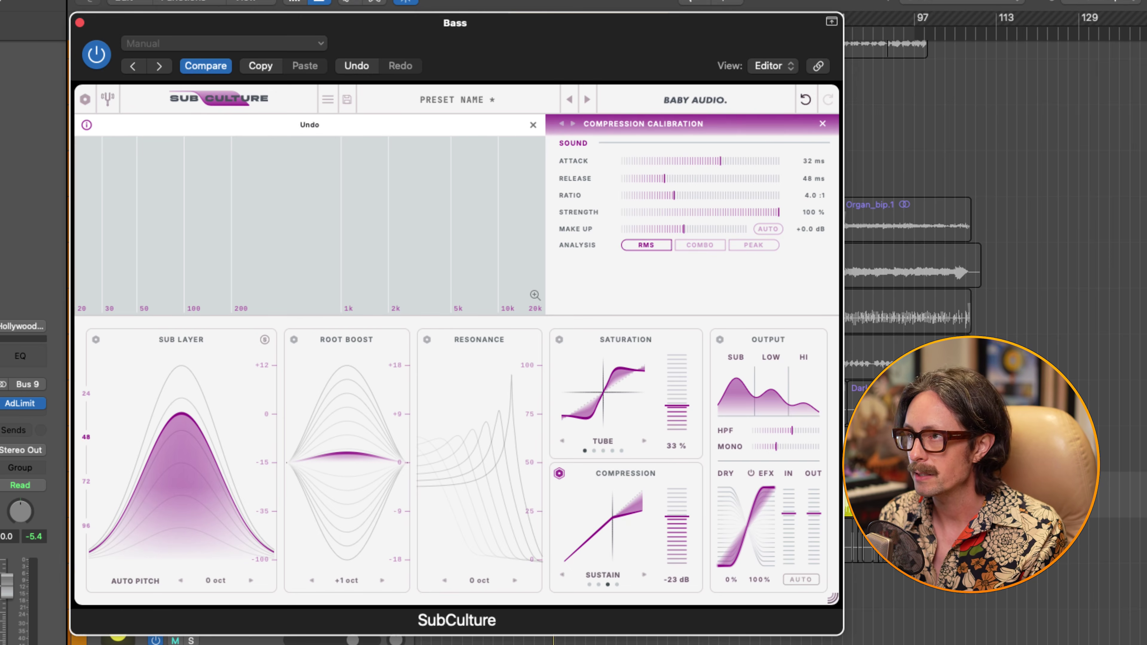
- Play the bass and set compression make-up to +3.0 dB, release to 40 ms, ratio to 3.6:1 and strength to 45%
key("space")
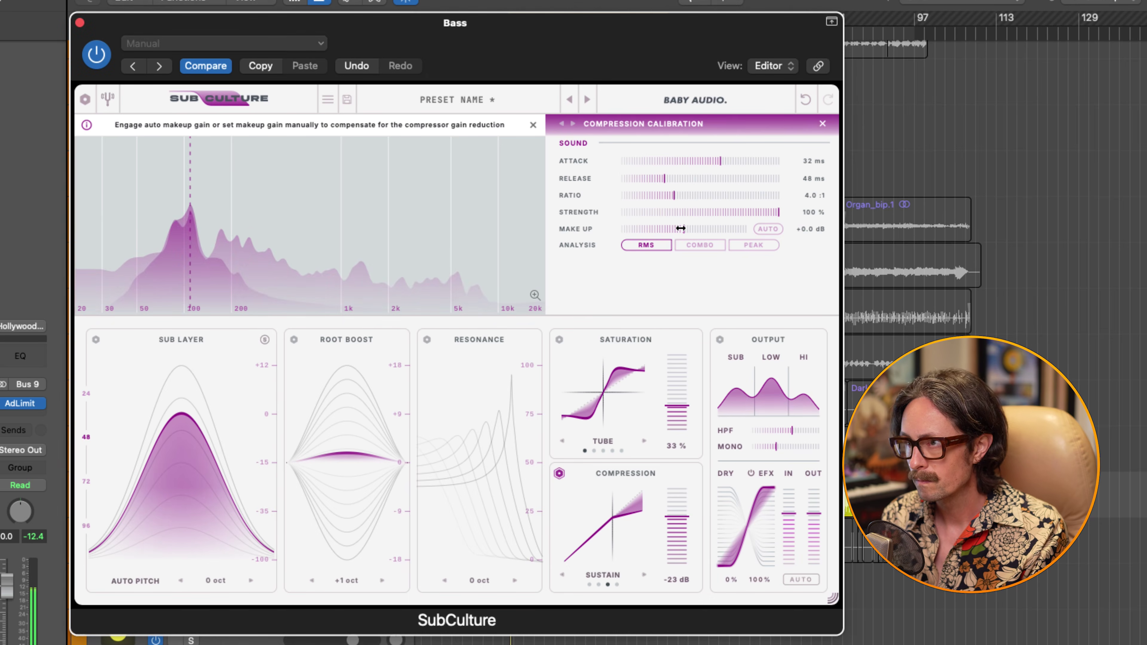
left_click_drag(683, 230, 698, 224)
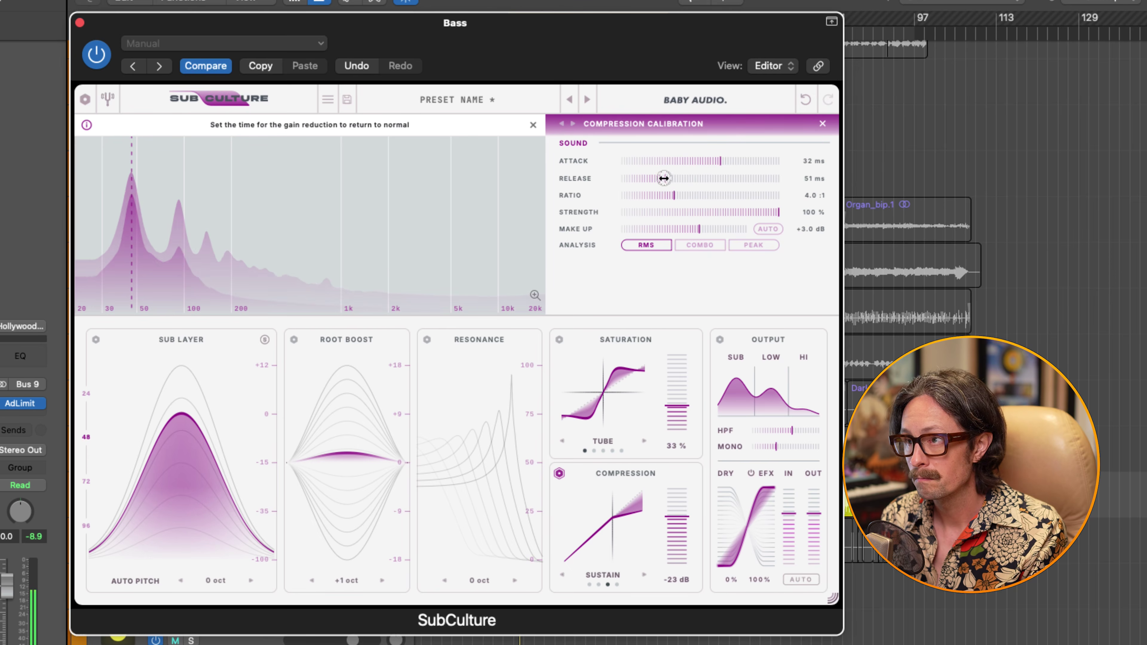
left_click_drag(664, 178, 667, 199)
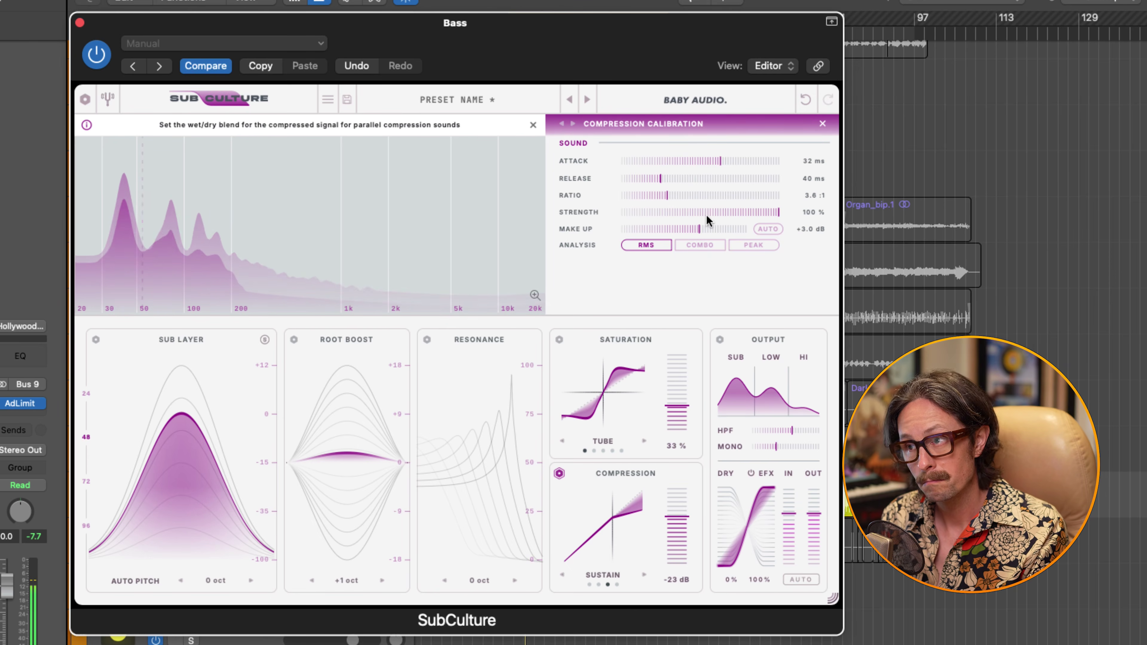
left_click_drag(759, 213, 681, 223)
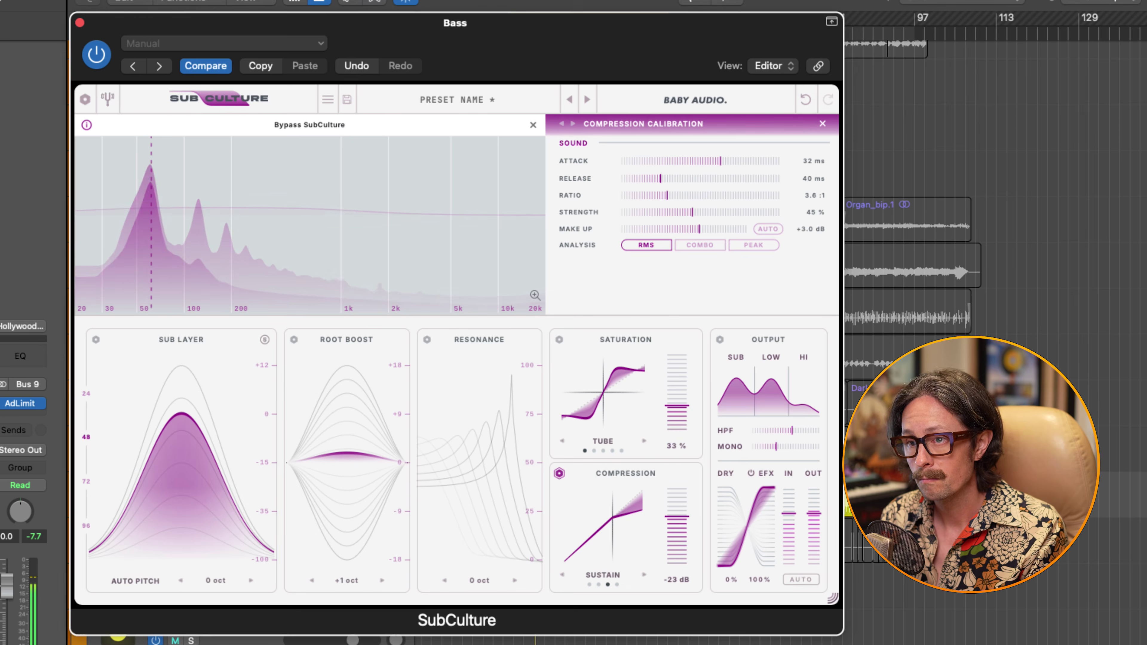
- Switch compression to Punch at -26 dB with 35 ms attack, 146 ms release, 3.6:1 ratio, 93% strength and +7.2 dB make-up
left_click_drag(672, 510, 675, 522)
left_click(563, 576)
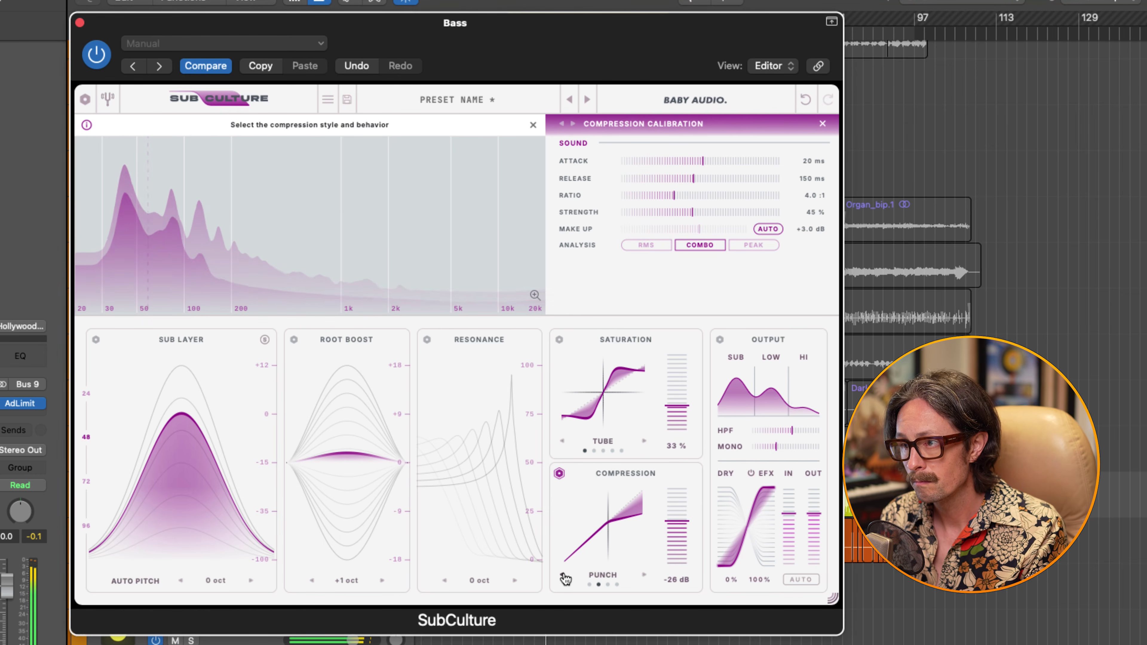
left_click_drag(700, 161, 723, 158)
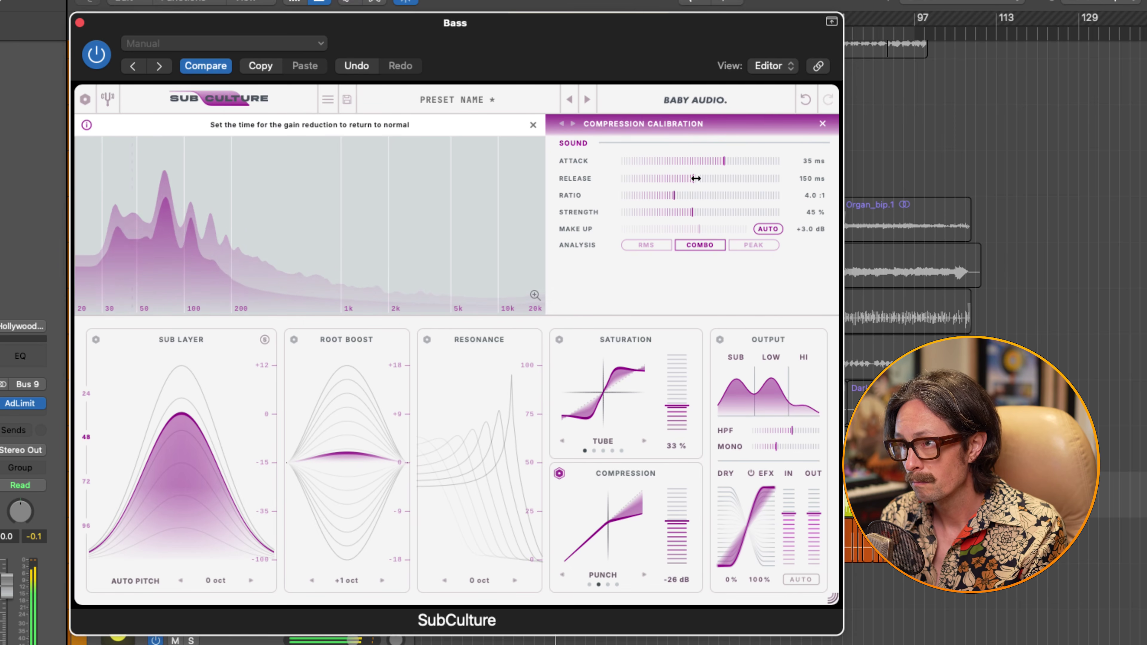
left_click_drag(677, 189, 692, 188)
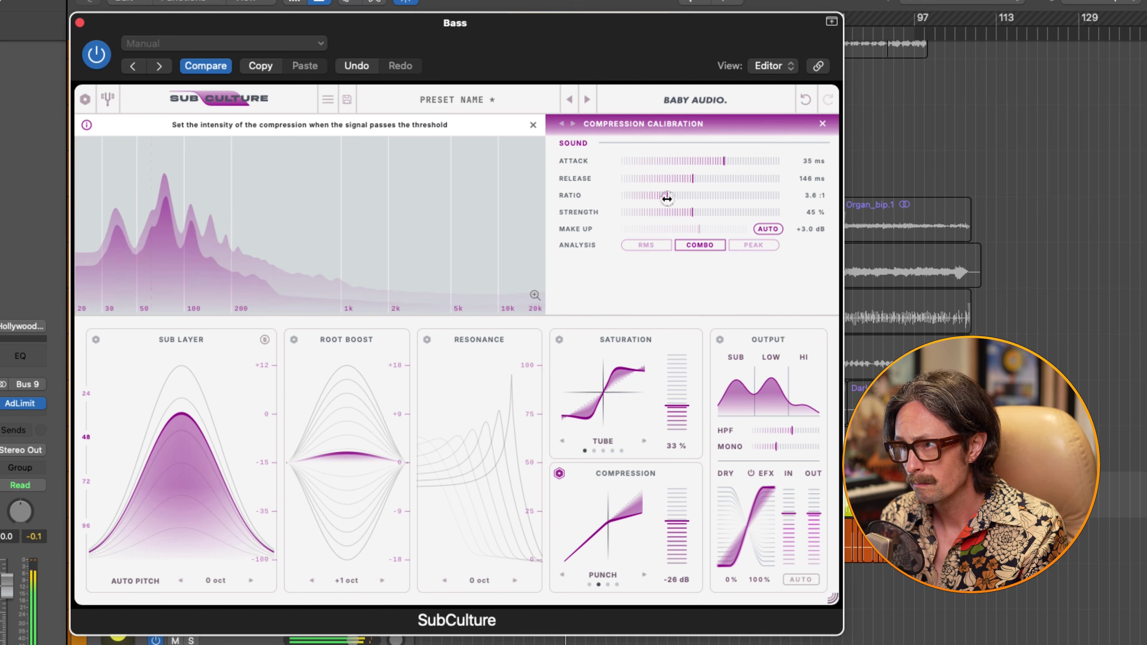
left_click_drag(692, 211, 767, 217)
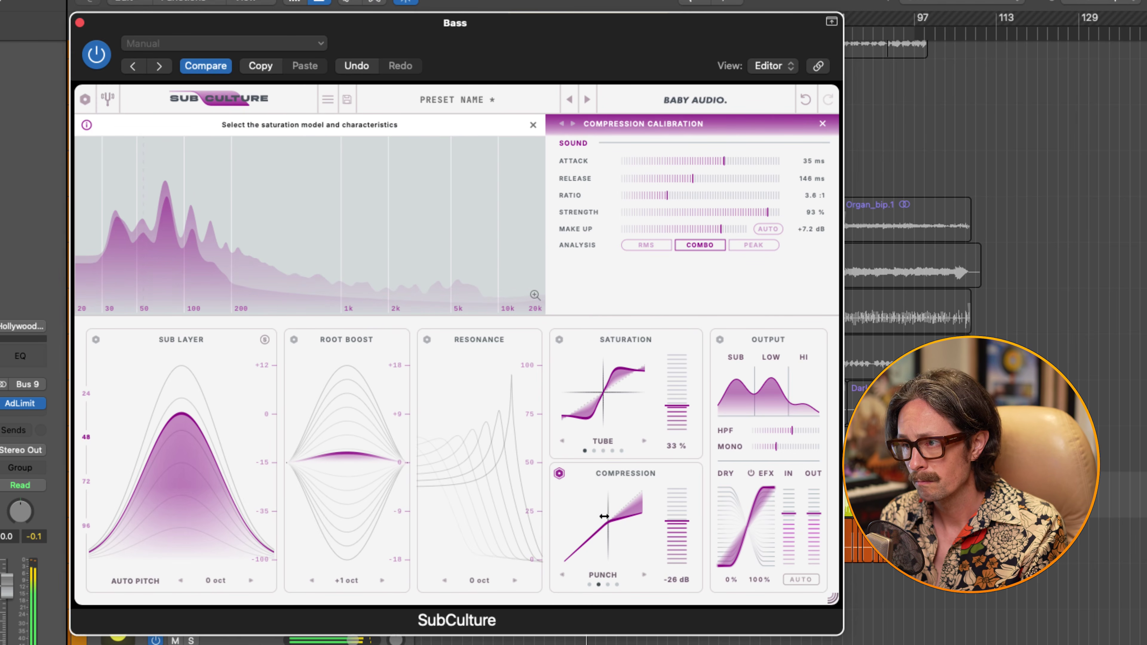
- Switch compression to Glue at -14 dB with 38 ms attack, 103 ms release, 2.9:1 ratio and 84% strength
left_click_drag(668, 511, 672, 508)
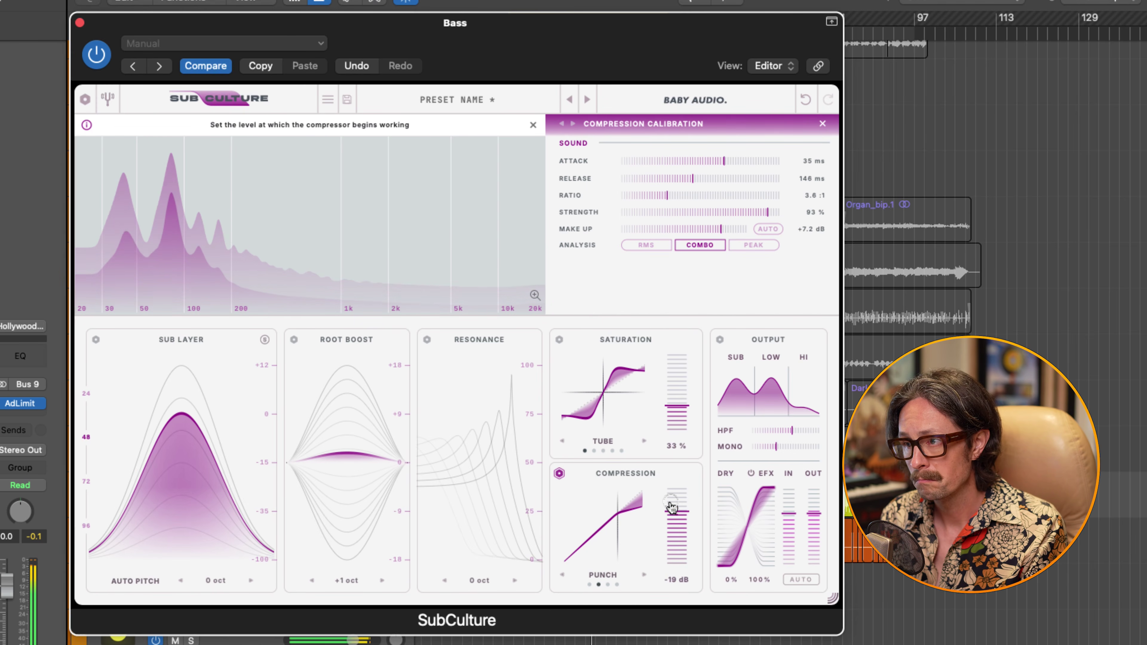
left_click(562, 575)
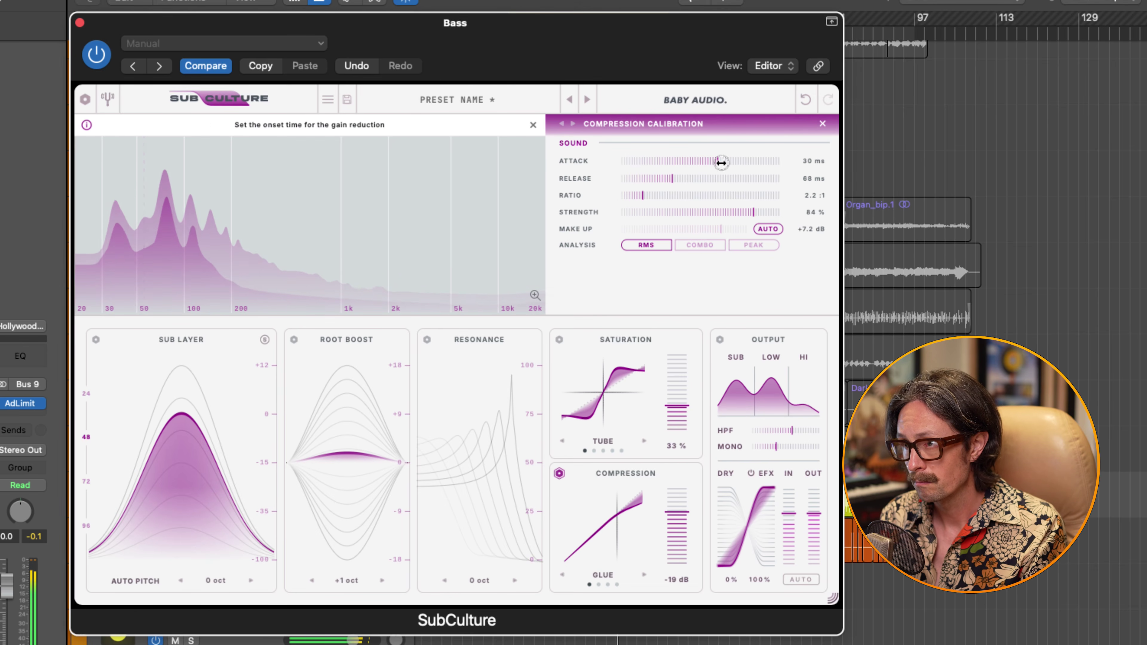
left_click_drag(679, 181, 684, 180)
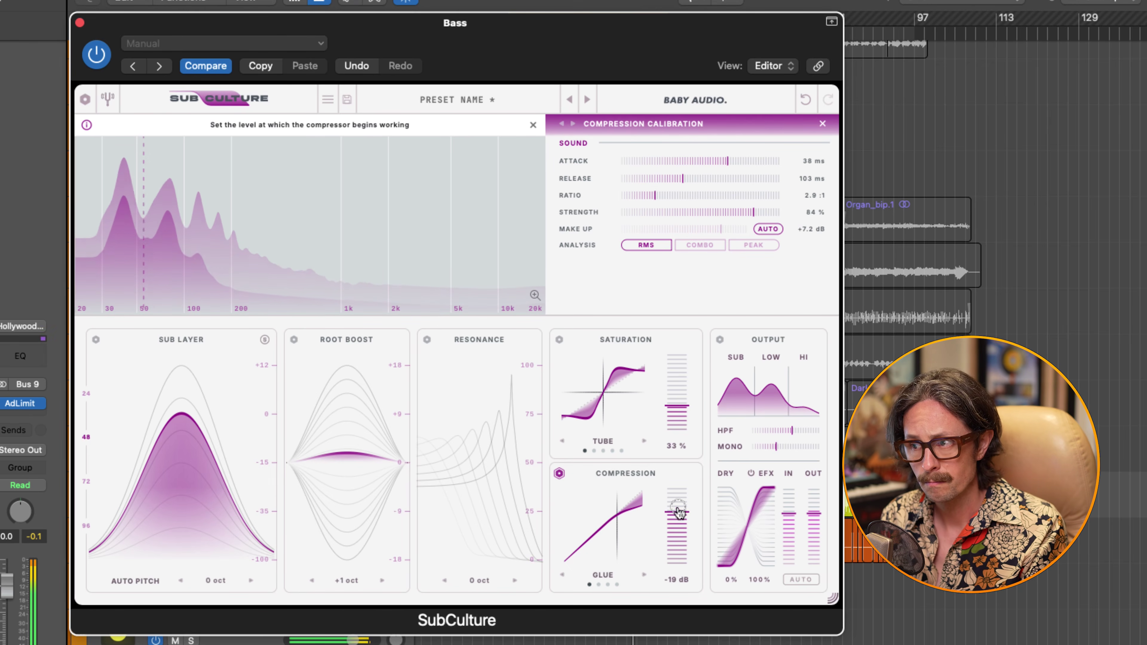
left_click_drag(678, 515, 678, 506)
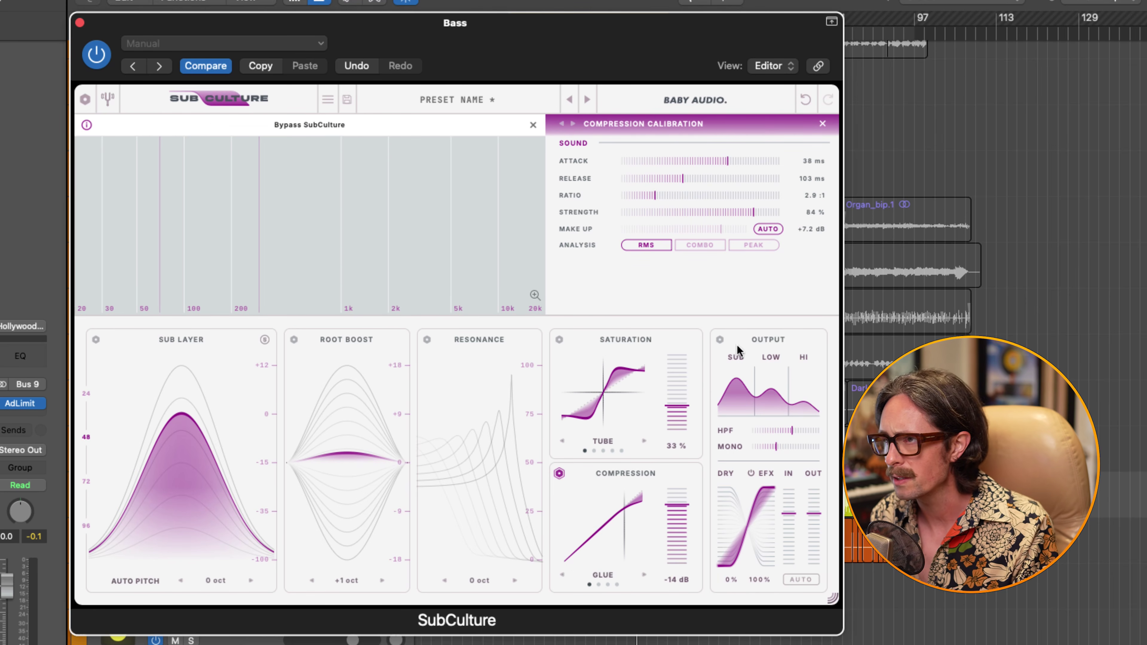
- Open the output calibration, raise the compression threshold to 0 dB and set the saturation intensity to 32%
left_click(719, 339)
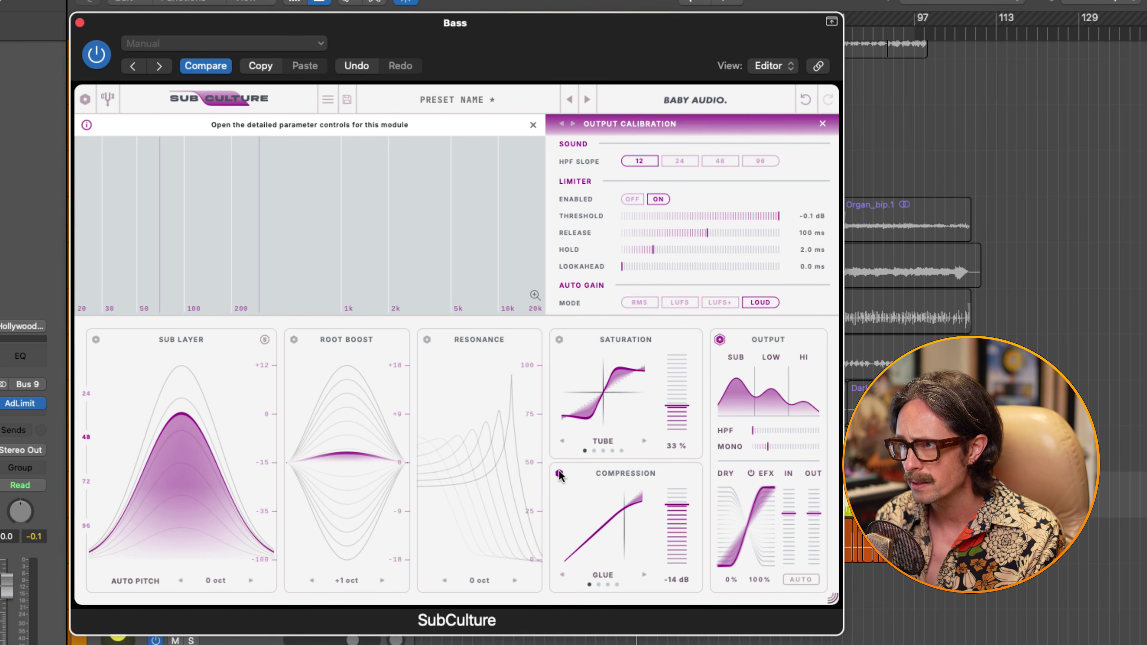
left_click_drag(674, 502, 675, 412)
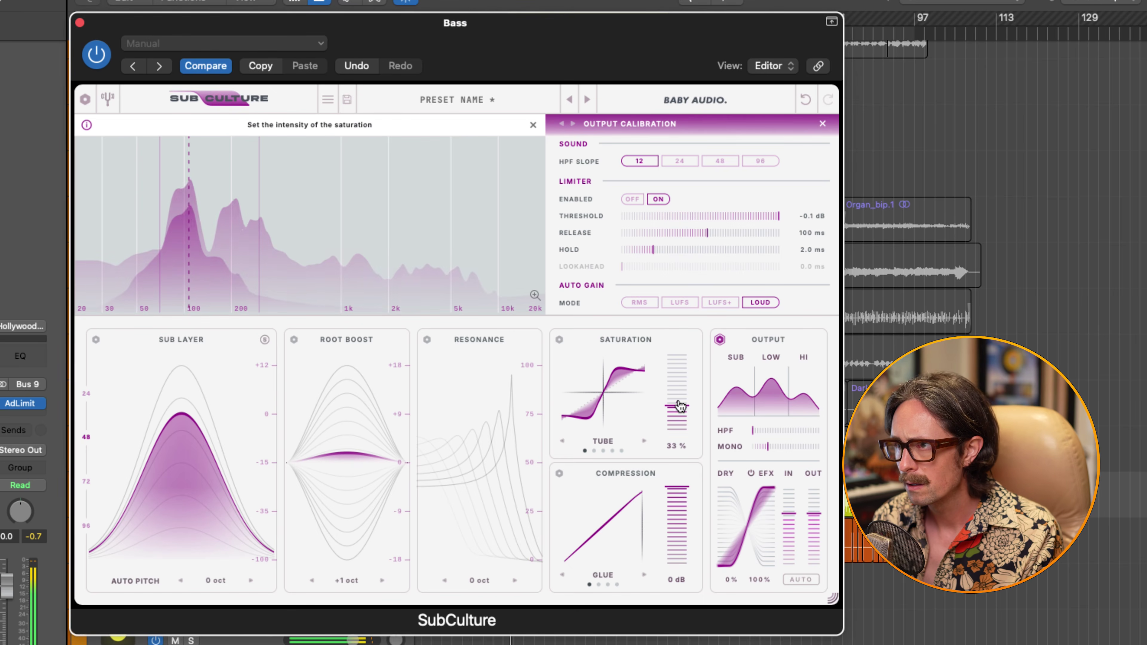
left_click_drag(680, 402, 680, 407)
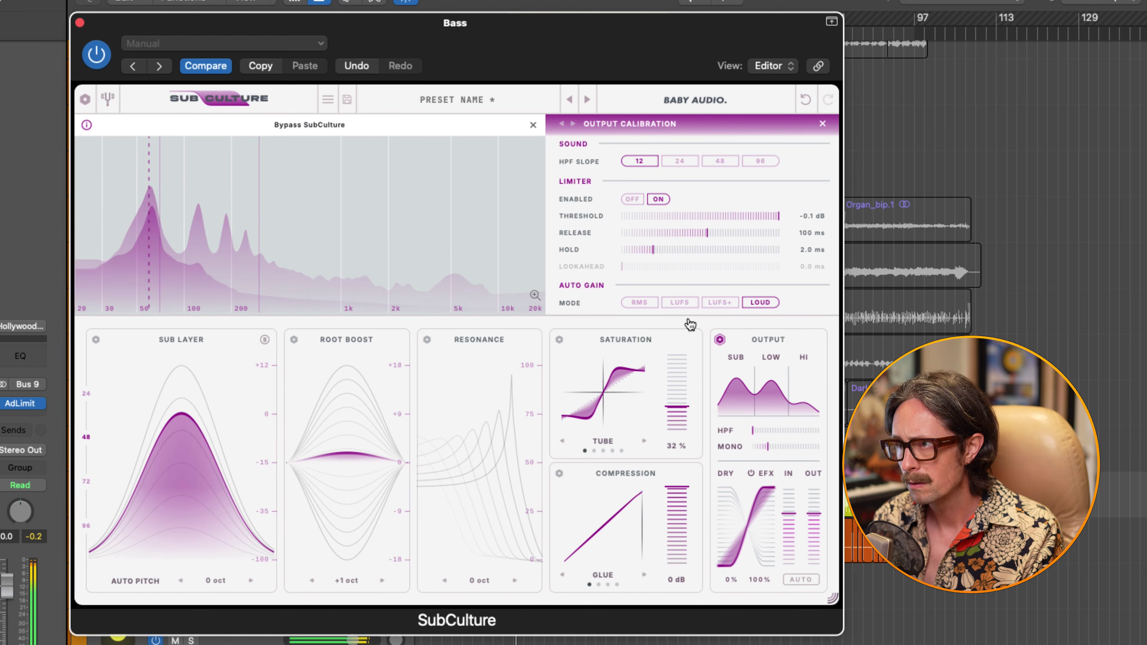
- Set the output limiter's threshold to -1.2 dB and release to 97 ms, keeping it enabled, and stop playback
left_click_drag(770, 215, 761, 217)
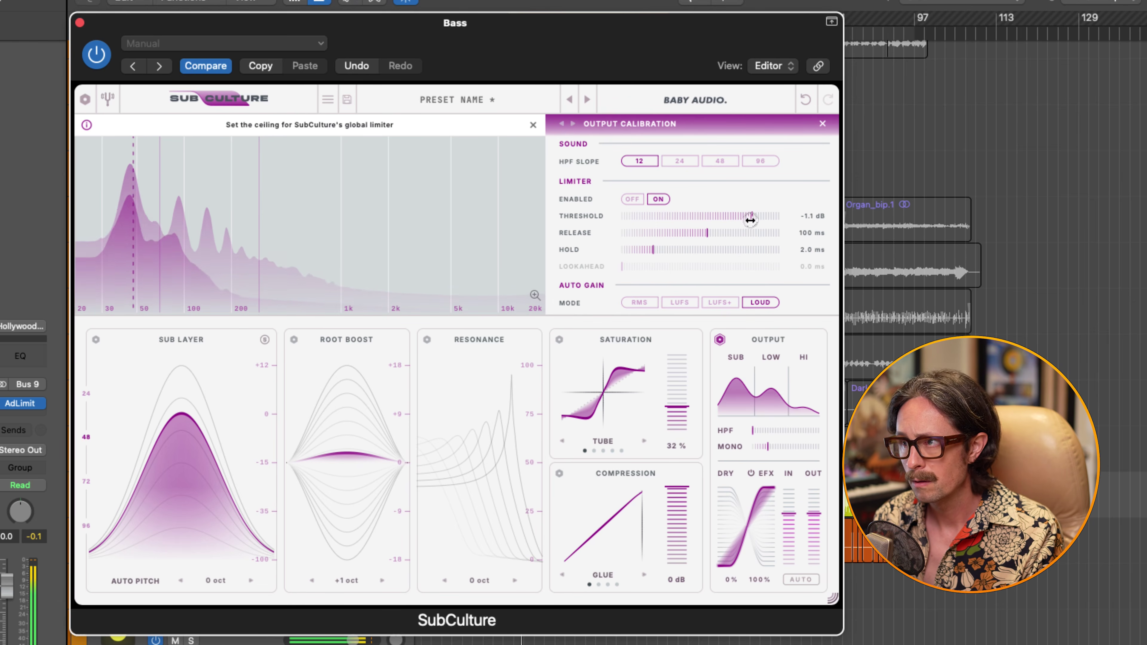
left_click_drag(740, 223, 747, 219)
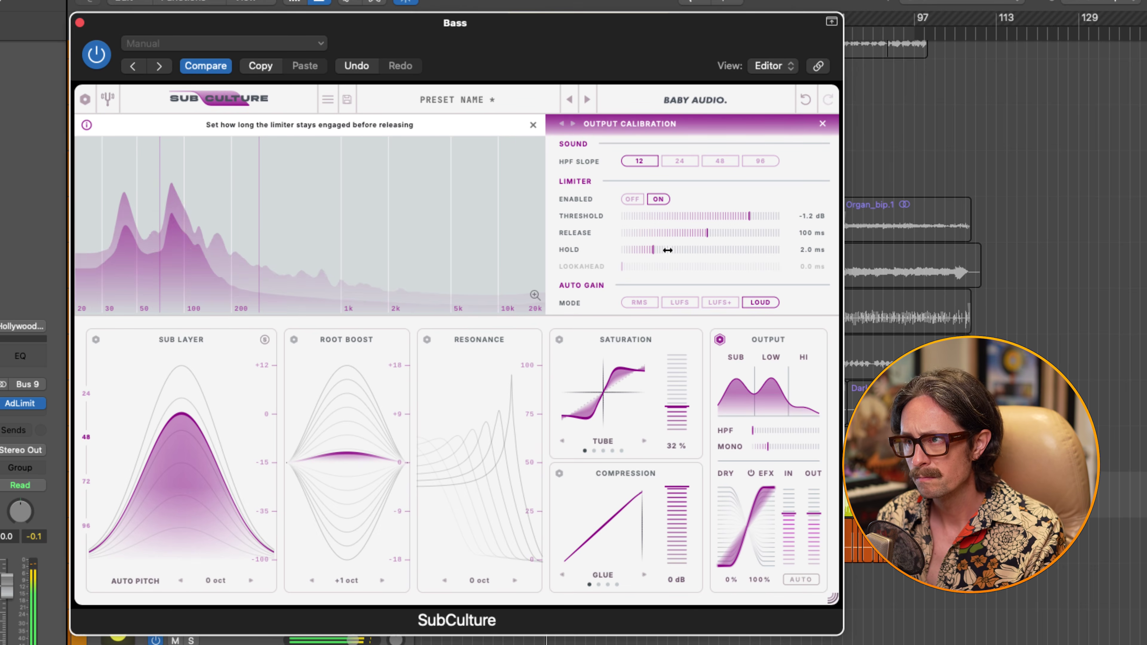
left_click_drag(707, 235, 706, 235)
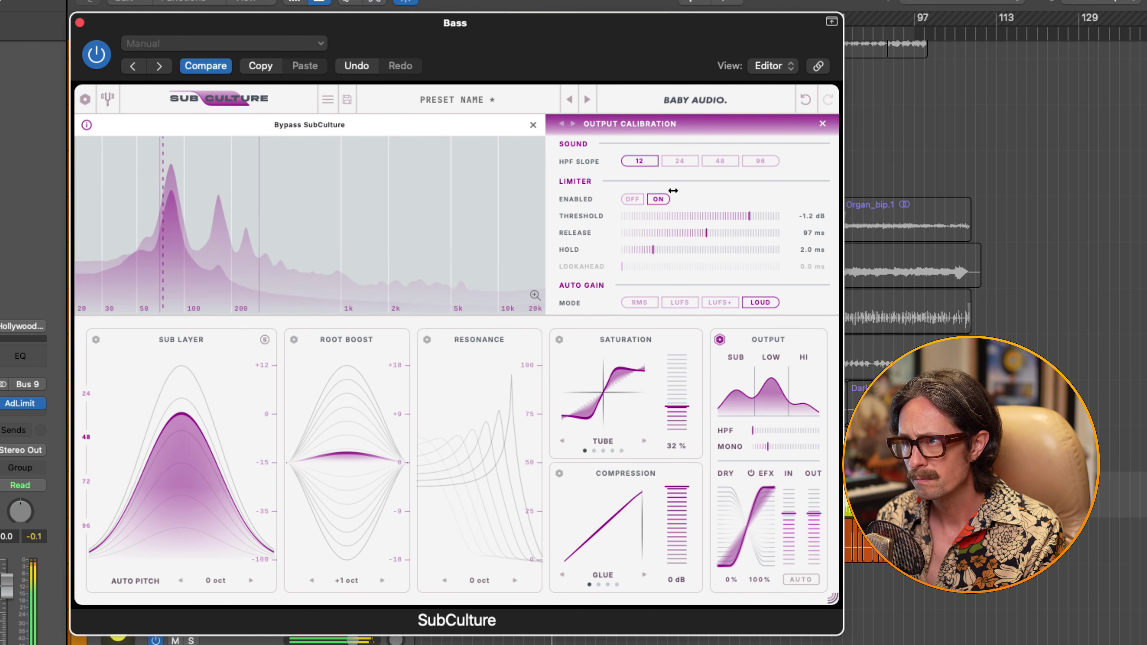
key("space")
left_click(654, 198)
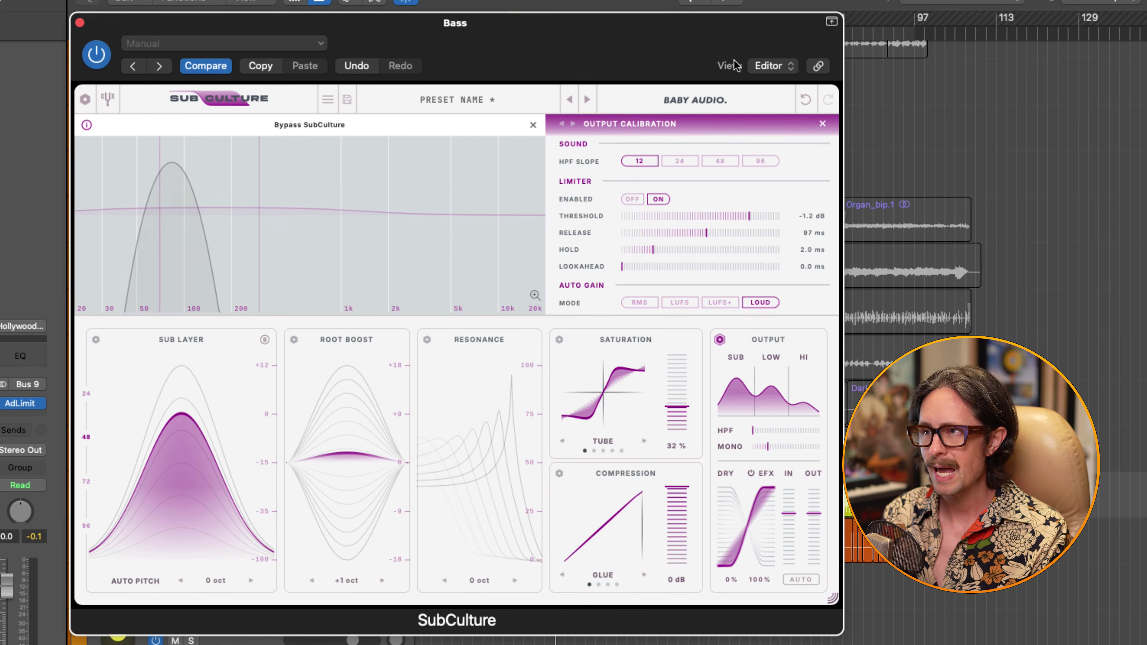
- Play the full mix with SubCulture bypassed, then reactivate the plugin to compare before and after
left_click(701, 102)
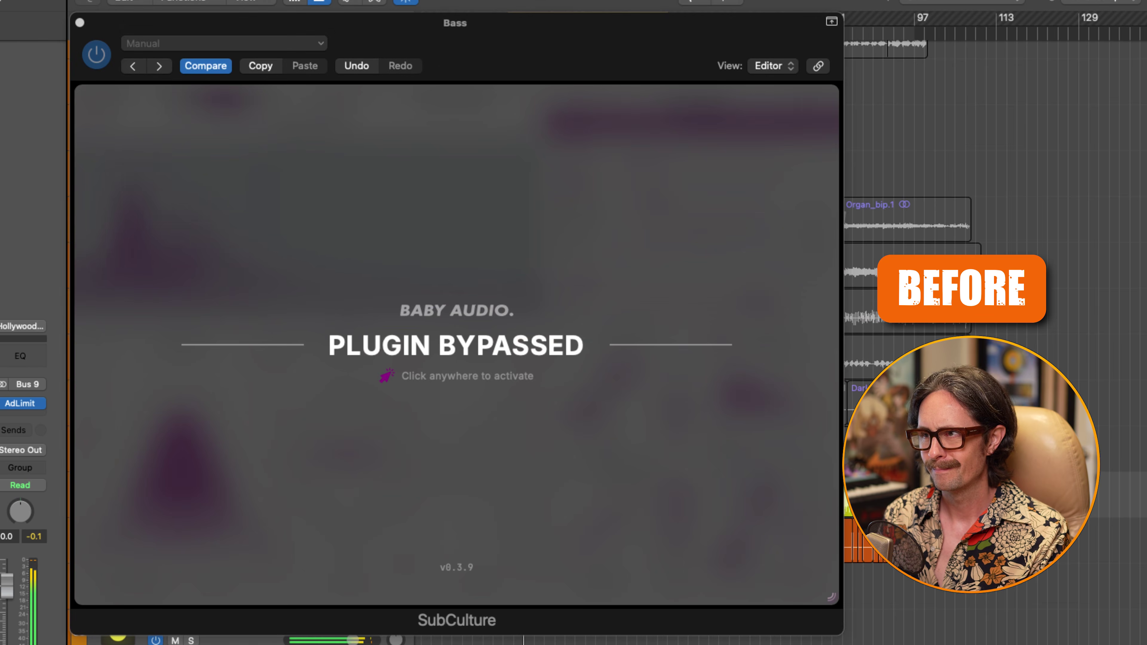
left_click(802, 4)
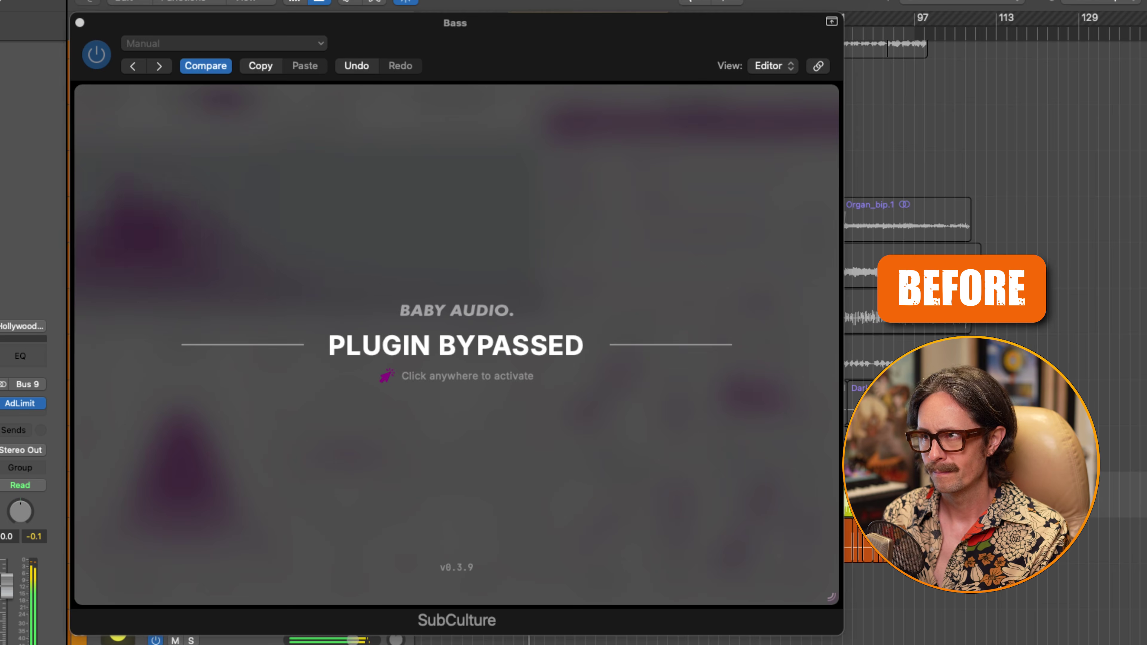
left_click(493, 387)
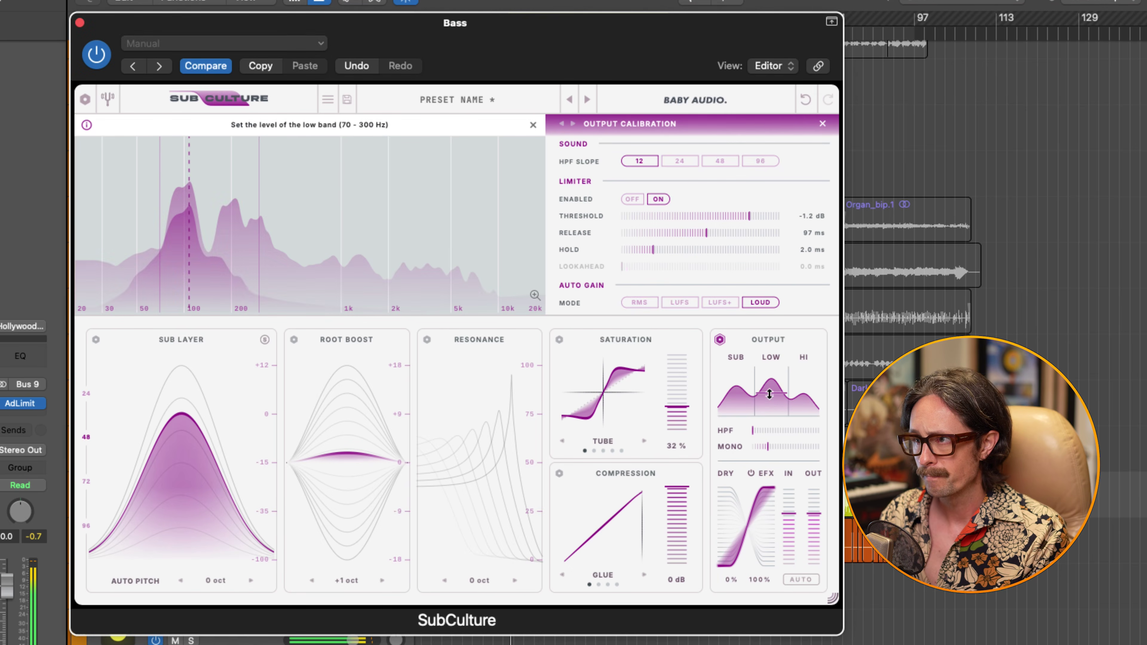
- Set the output's low band to +4.5 dB and its high band to -1.8 dB
left_click_drag(769, 394, 768, 363)
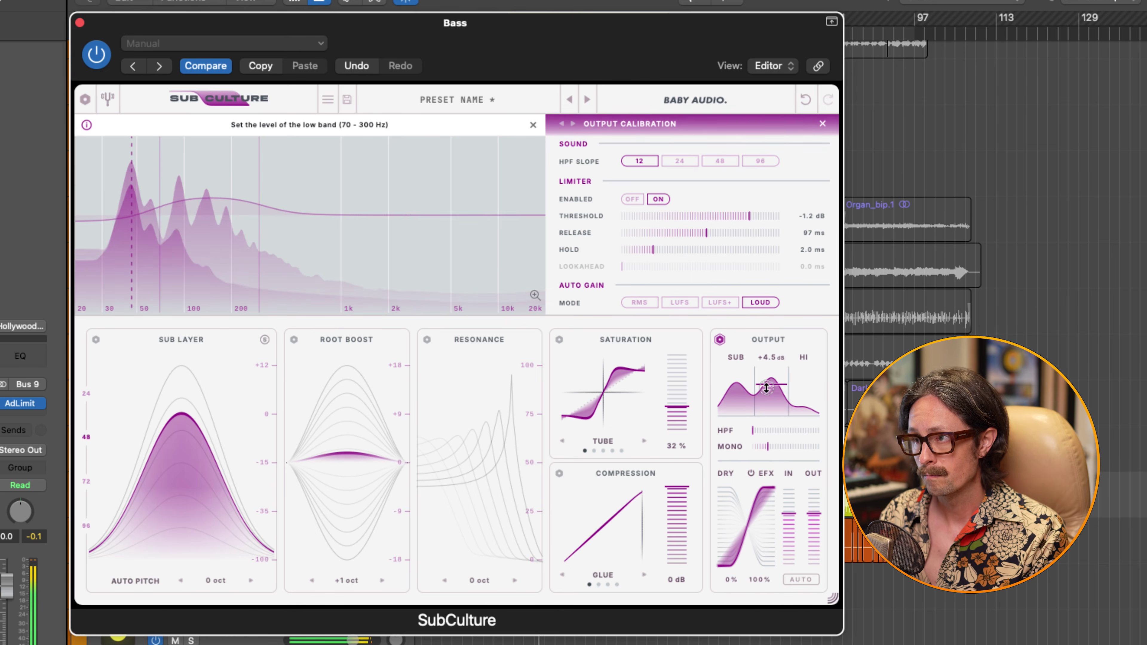
mouse_move(819, 405)
left_mouse_down()
mouse_move(810, 365)
mouse_move(807, 397)
left_mouse_up()
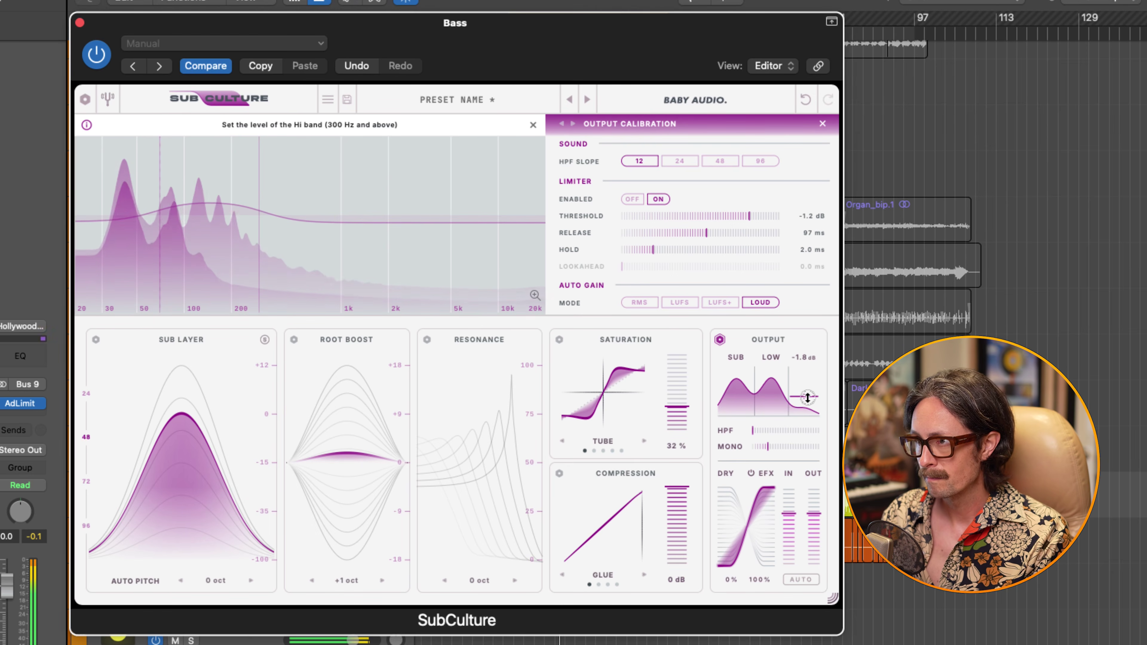
- Set the output mix to 18% dry and 82% effects, and bypass and reactivate SubCulture to compare
mouse_move(762, 492)
left_mouse_down()
mouse_move(762, 531)
mouse_move(760, 502)
left_mouse_up()
left_click(751, 474)
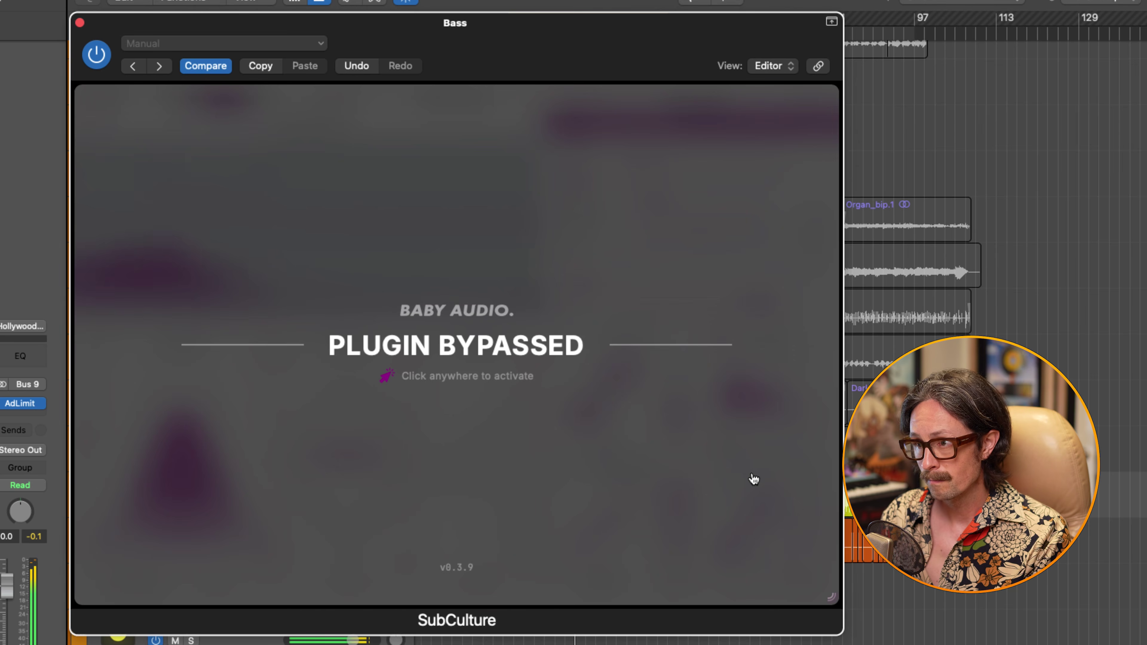
left_click(492, 349)
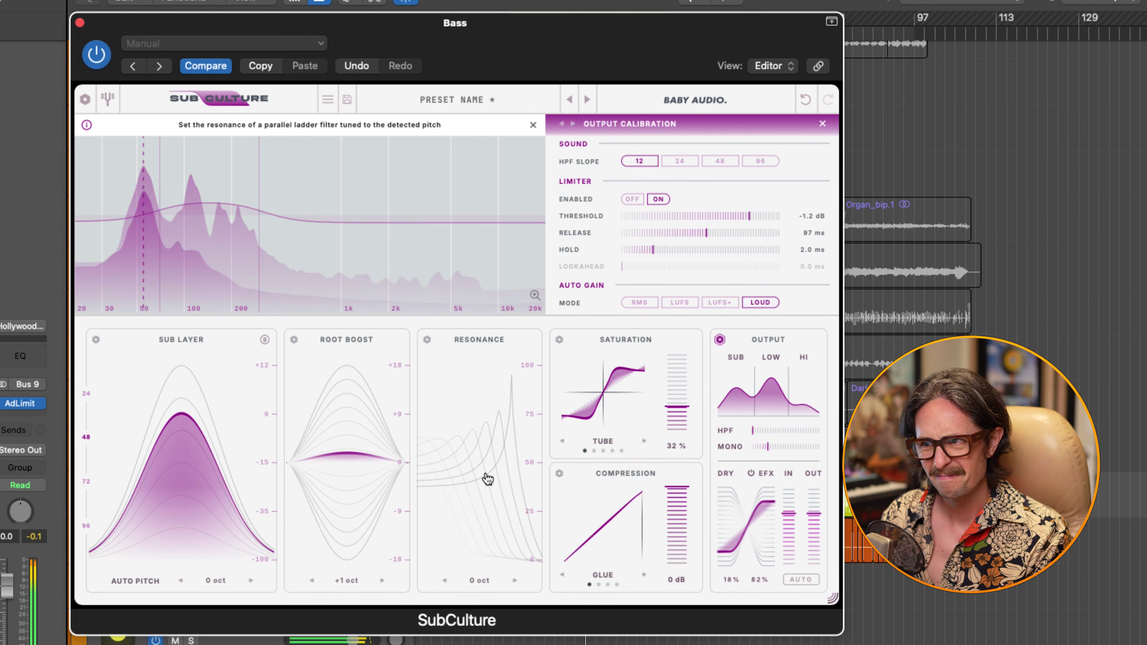
- Fine-tune the bass's root boost and raise its saturation intensity slightly
left_click_drag(356, 436, 345, 448)
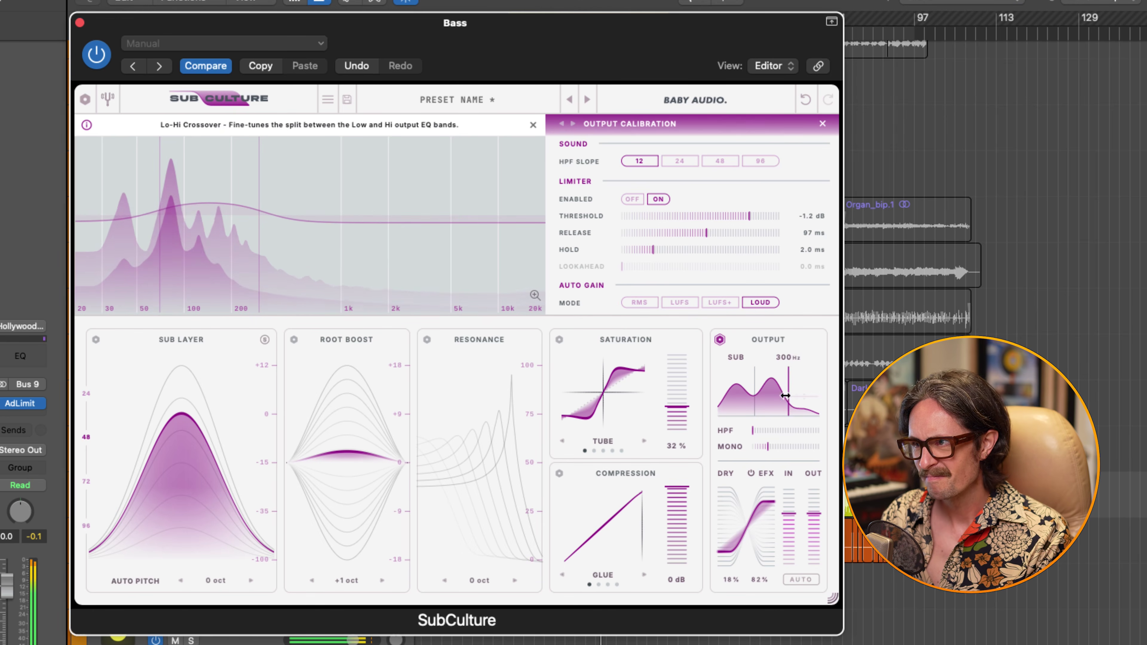
left_click_drag(675, 399, 677, 381)
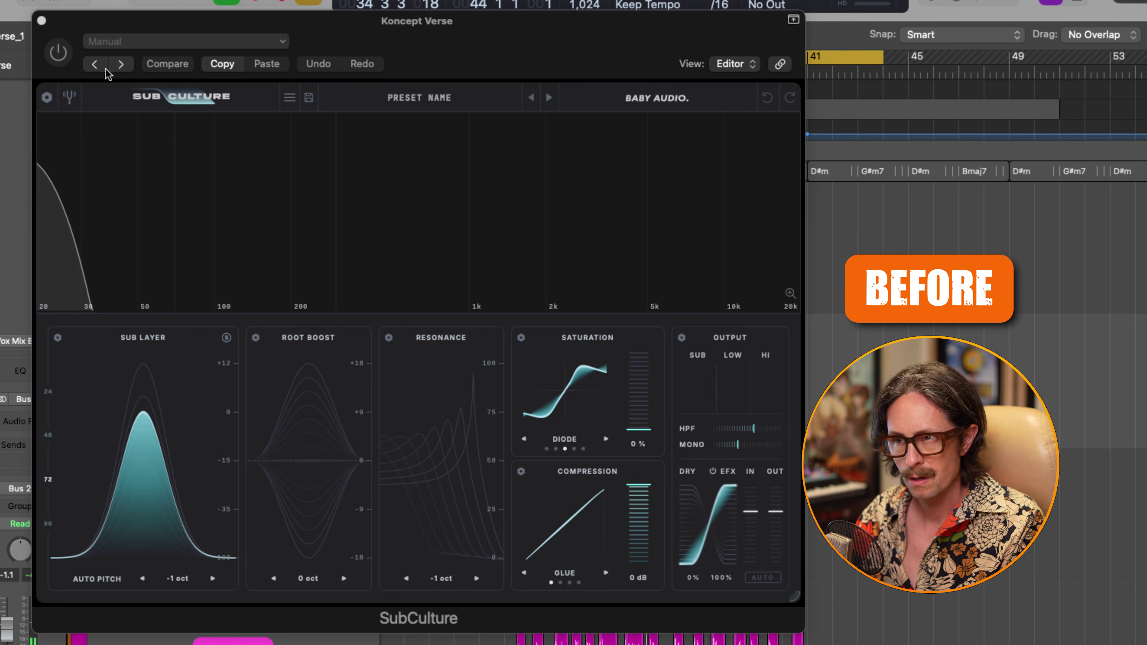
- Activate SubCulture on the Koncept Verse track during playback, proceed past the polyphonic signal warning and stop playback
left_click(58, 52)
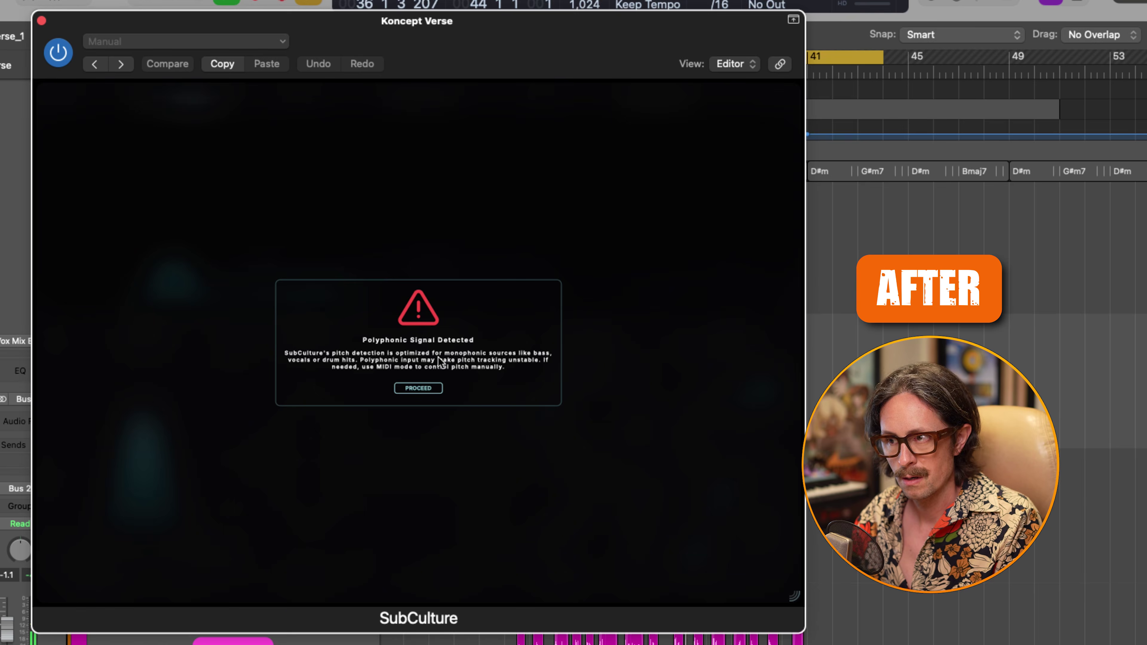
left_click(418, 388)
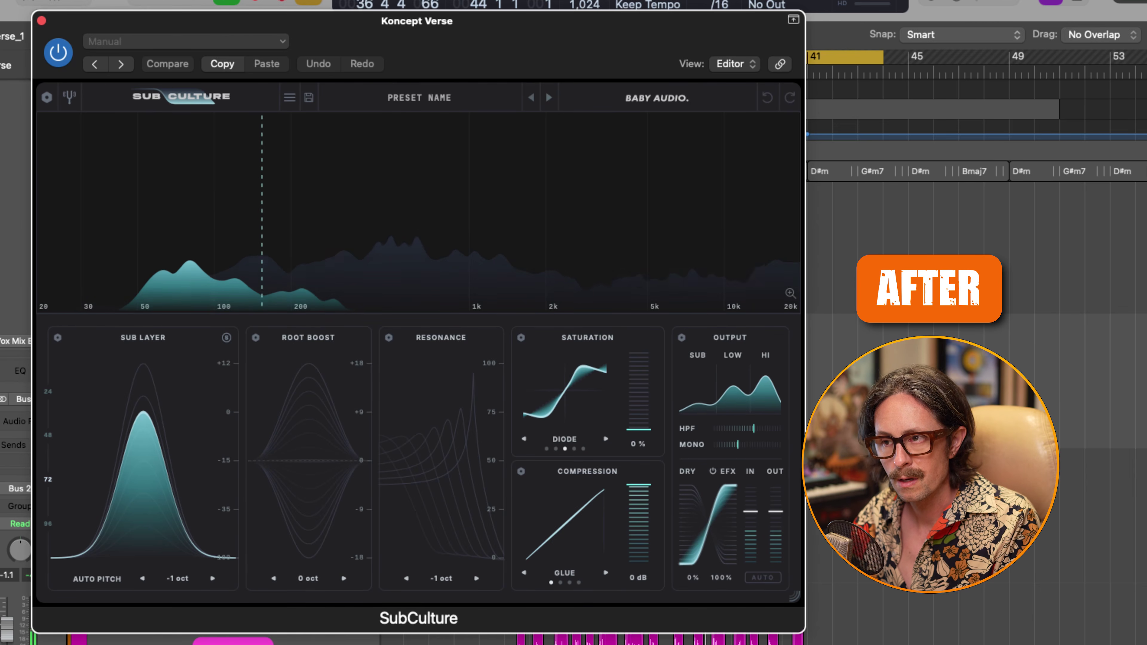
key("s")
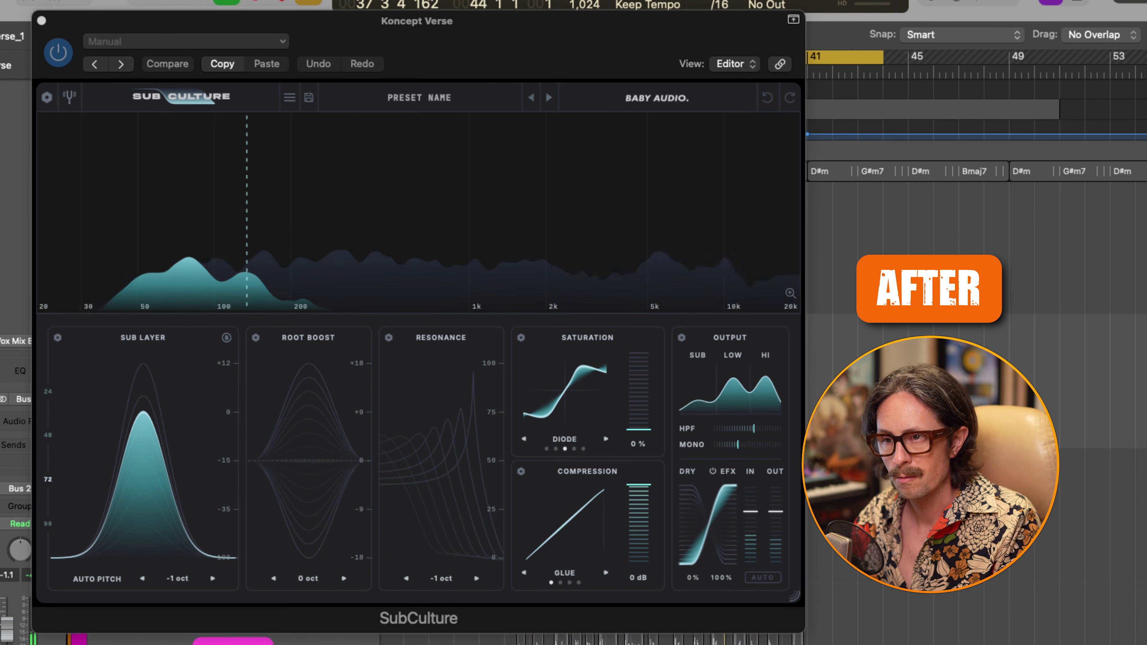
key("space")
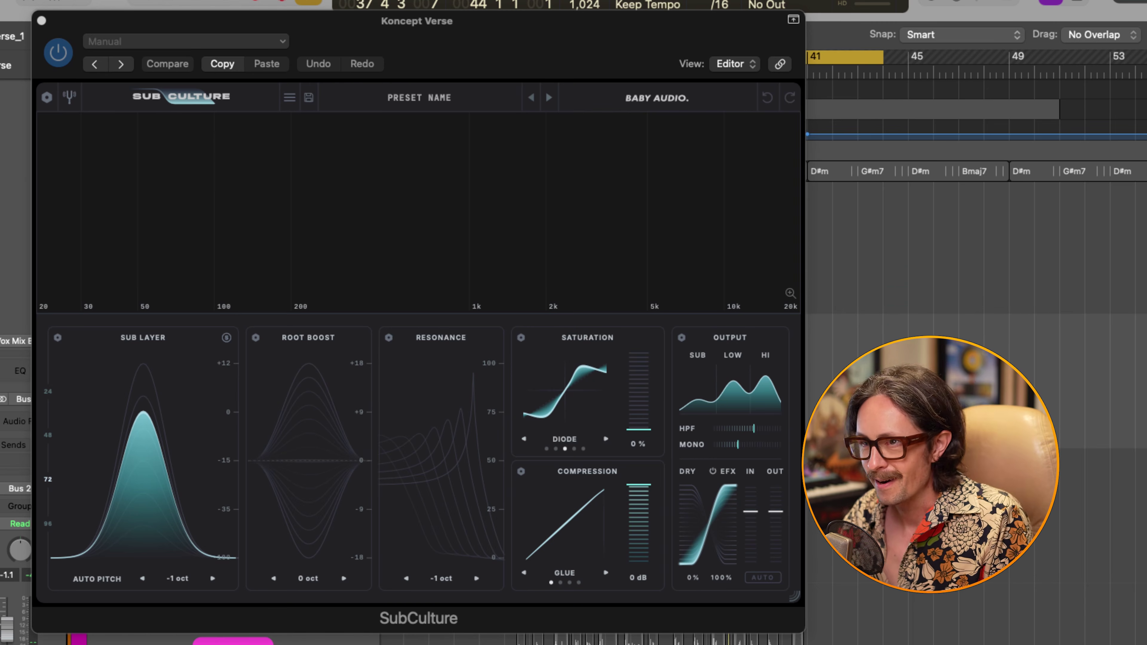
- Load random presets from the preset browser until The Whambulance is active, and play the vocals through it
left_click(424, 98)
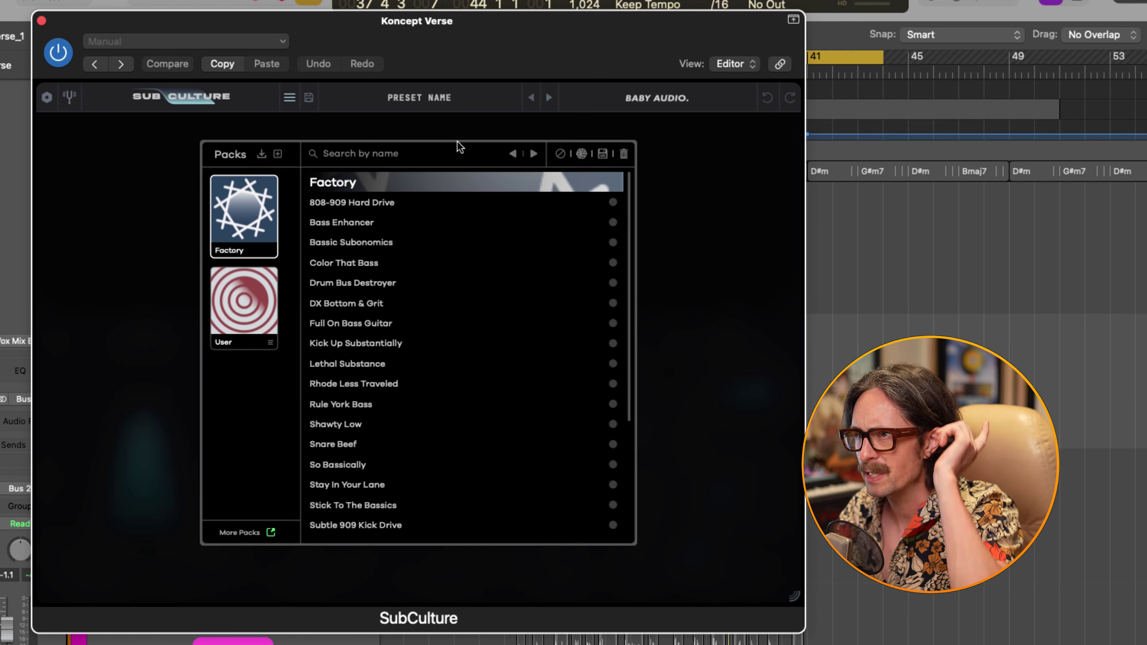
left_click(579, 155)
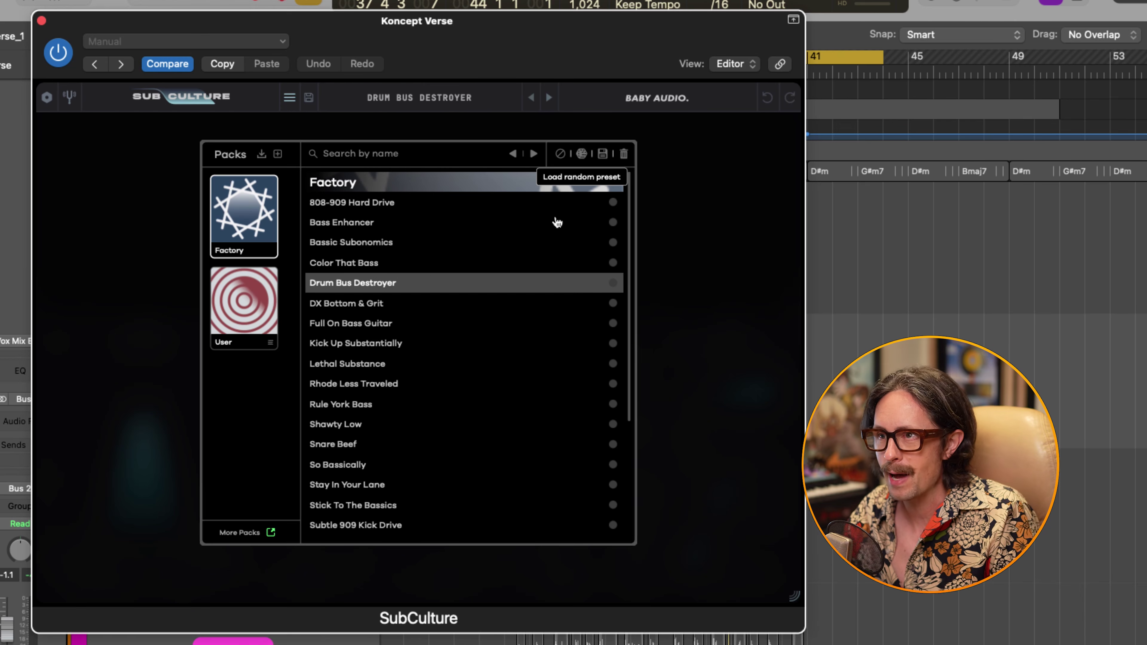
left_click(581, 155)
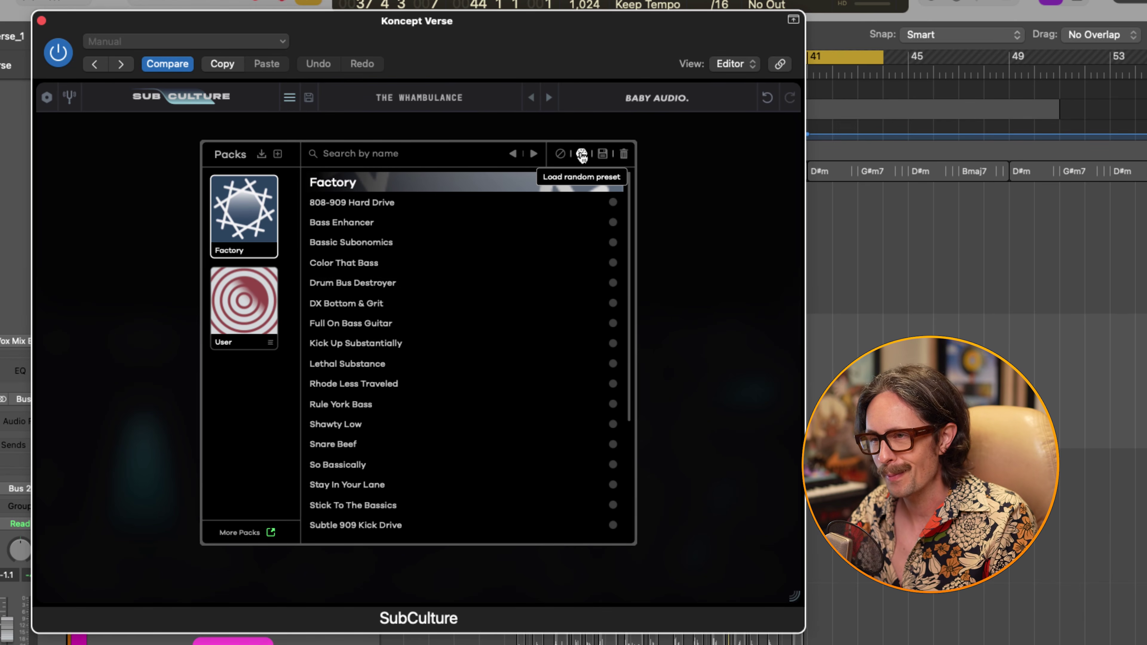
scroll(519, 384, "down", 5)
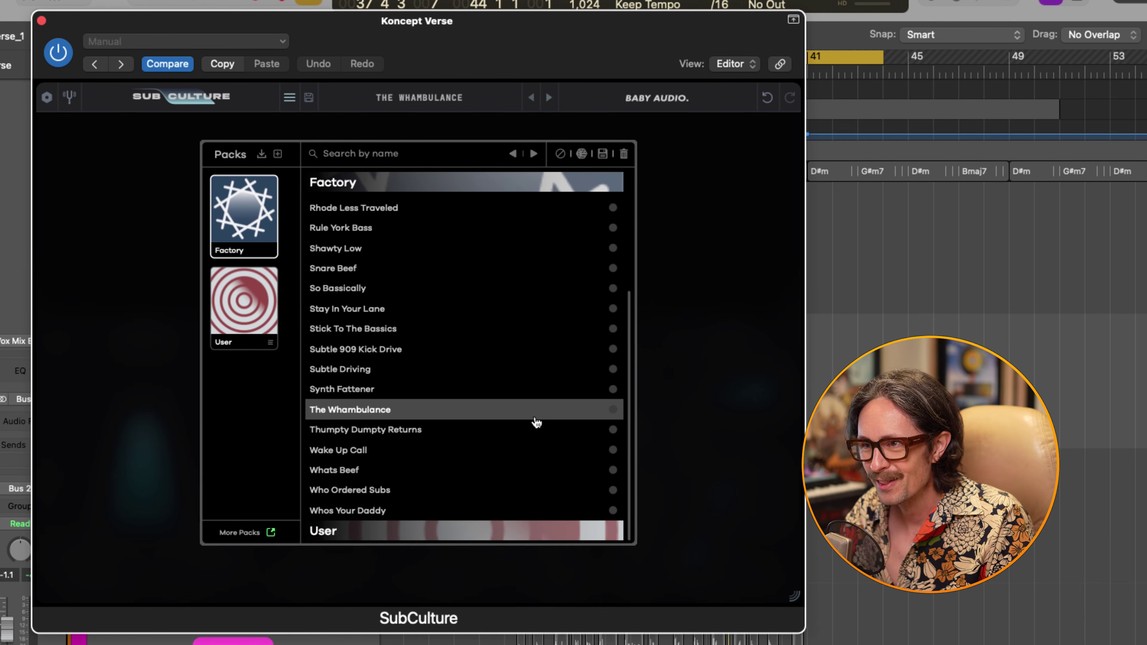
left_click(158, 415)
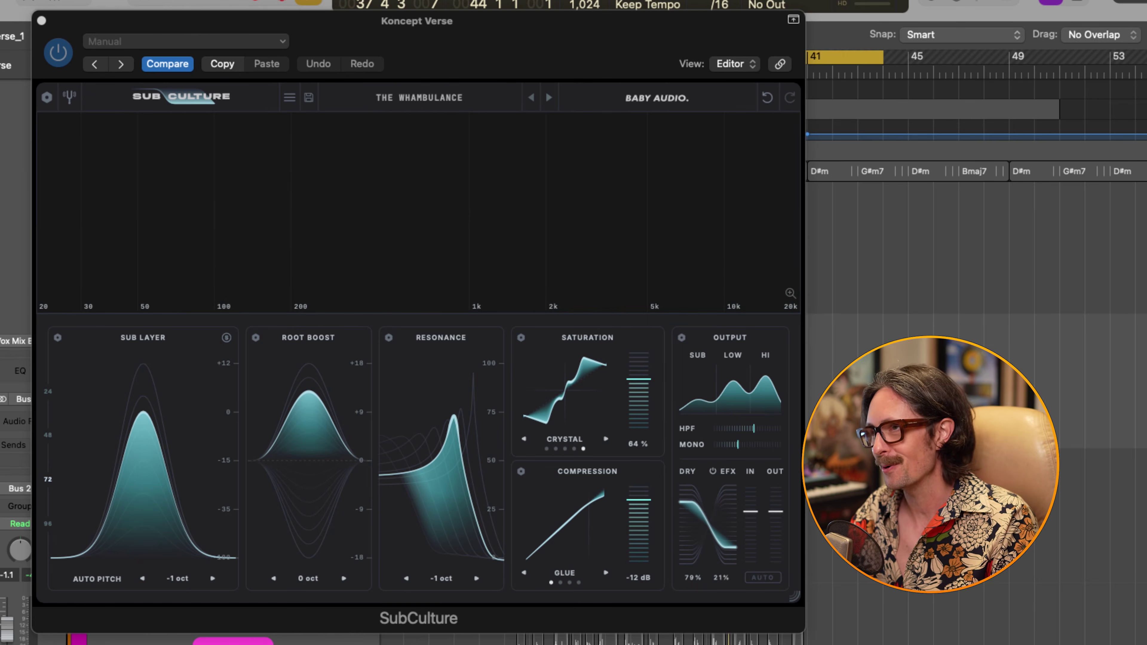
key("space")
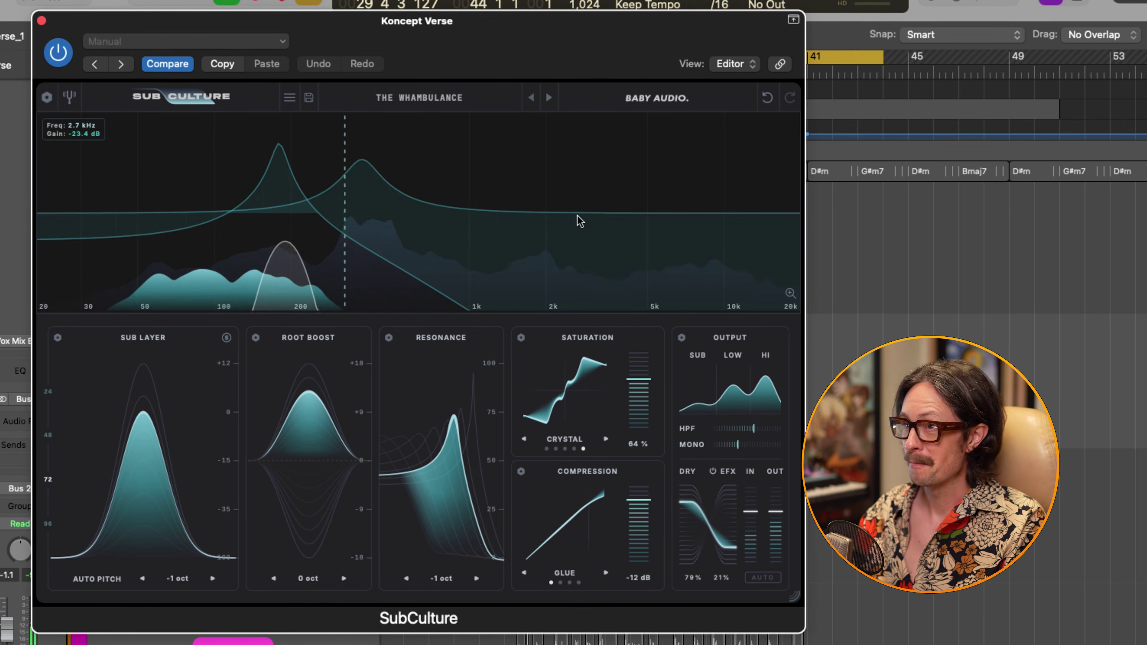
- Load further random presets until Color That Bass is active, and close the preset browser
left_click(446, 96)
left_click(582, 154)
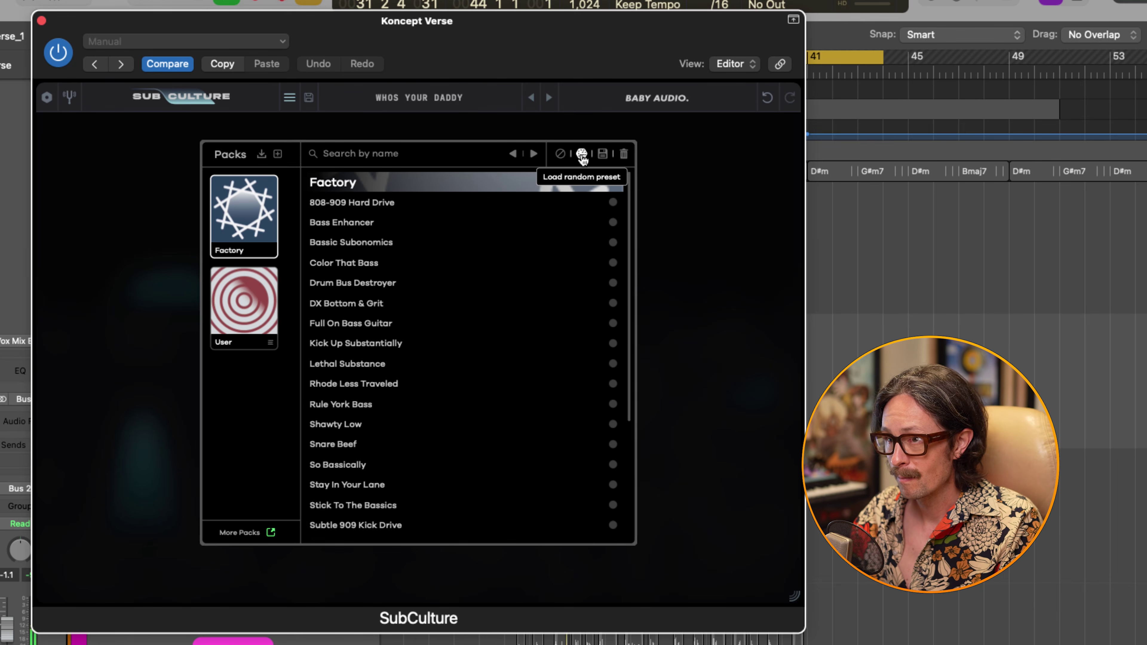
left_click(582, 155)
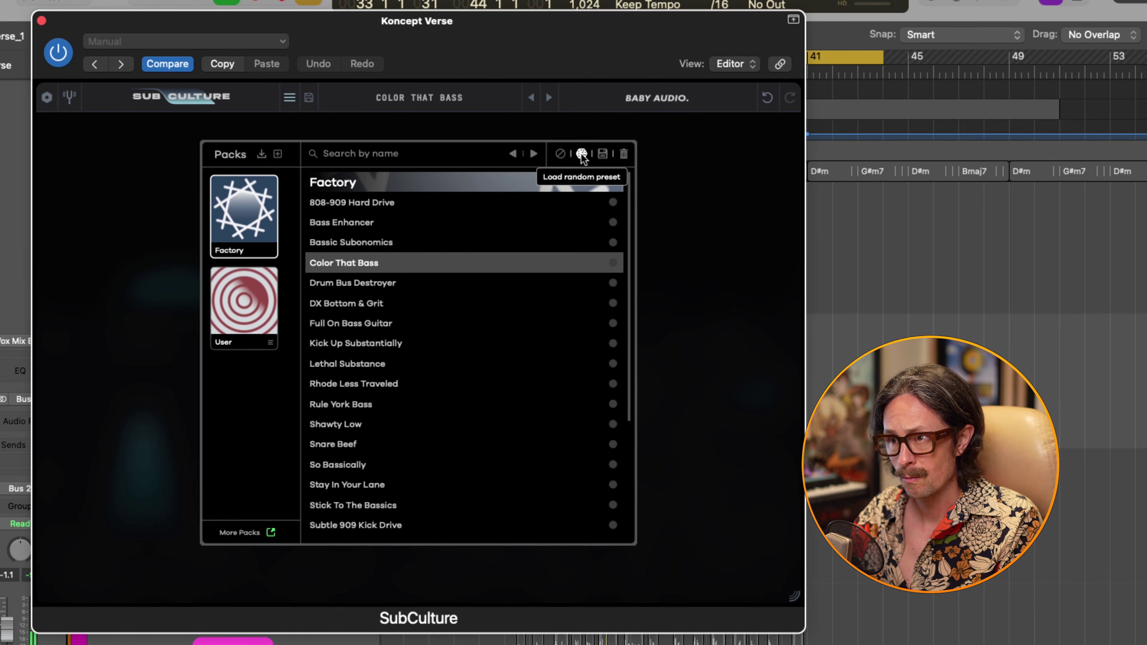
left_click(129, 354)
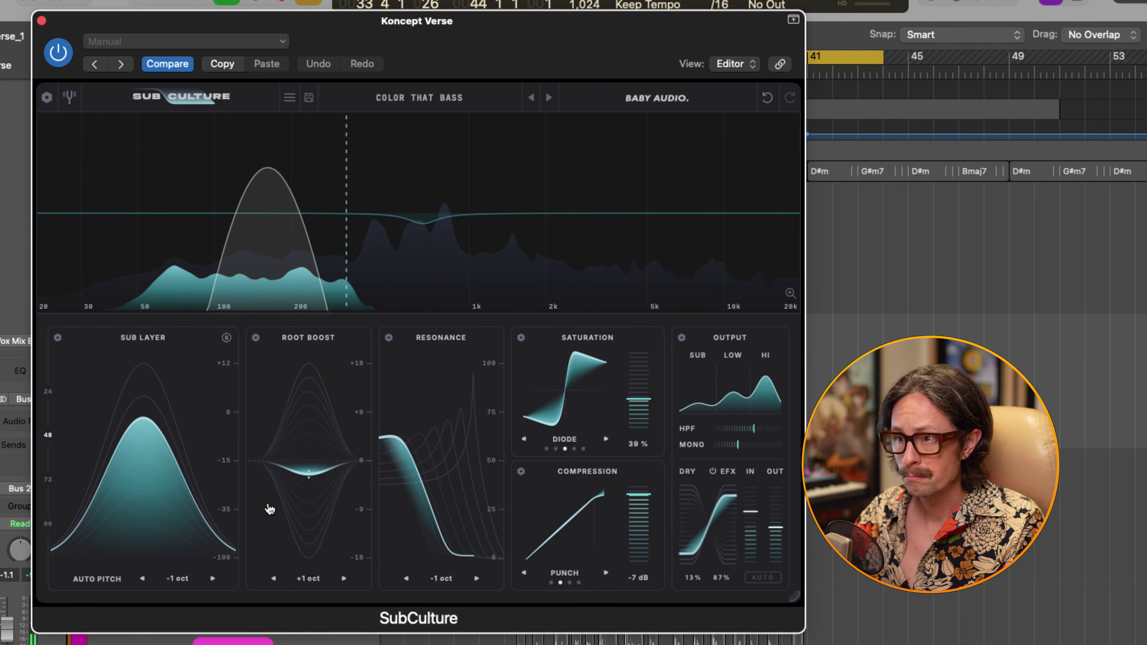
- Lower the sub layer to about -14 dB with a slope of 24, nudge root boost just above 0 and set saturation to 35%
mouse_move(138, 412)
left_mouse_down()
mouse_move(141, 448)
mouse_move(161, 448)
mouse_move(97, 464)
left_mouse_up()
left_click_drag(302, 448, 306, 432)
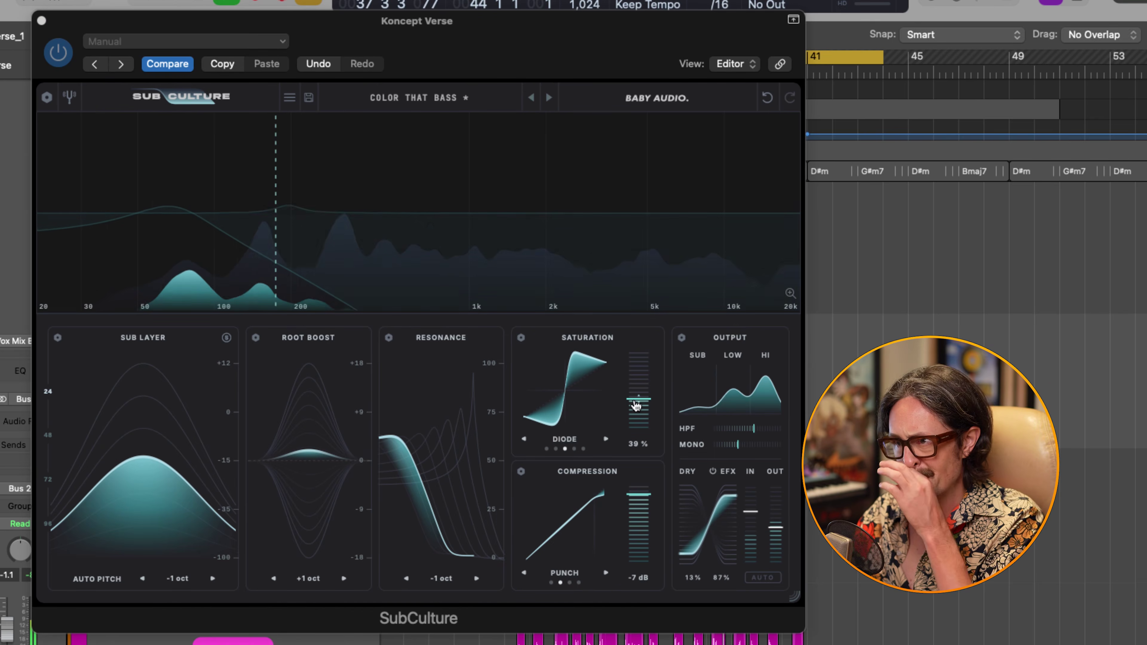
left_click_drag(642, 400, 641, 403)
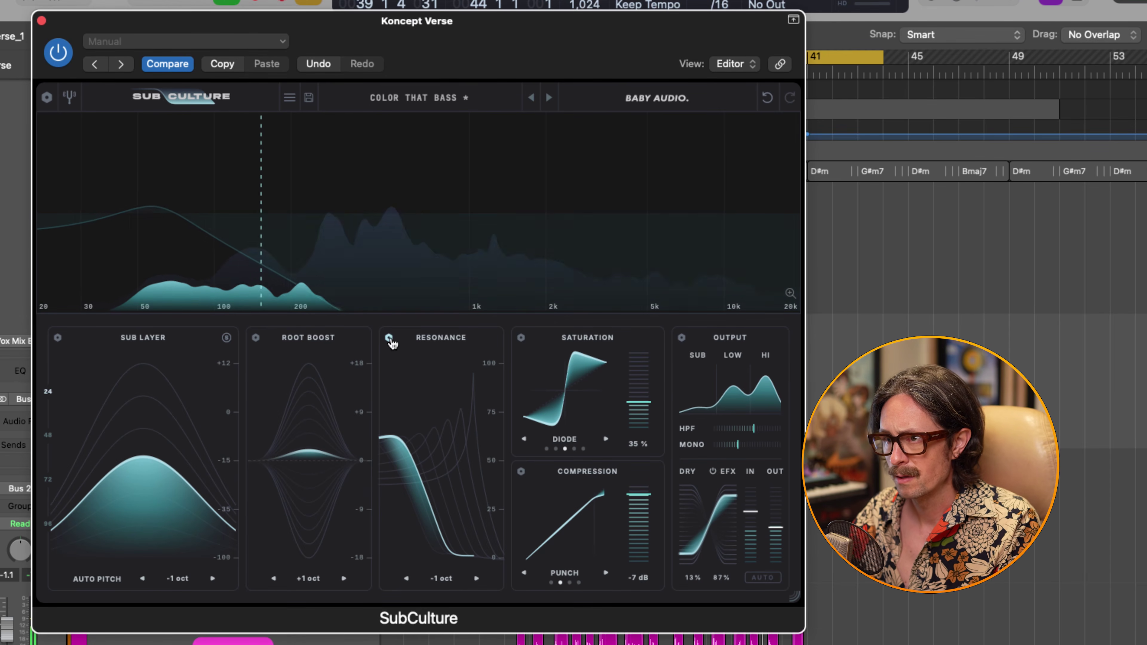
- Open the resonance calibration and reshape the resonance curve into a slightly higher, more pronounced peak
mouse_move(400, 442)
left_mouse_down()
mouse_move(441, 447)
mouse_move(415, 448)
left_mouse_up()
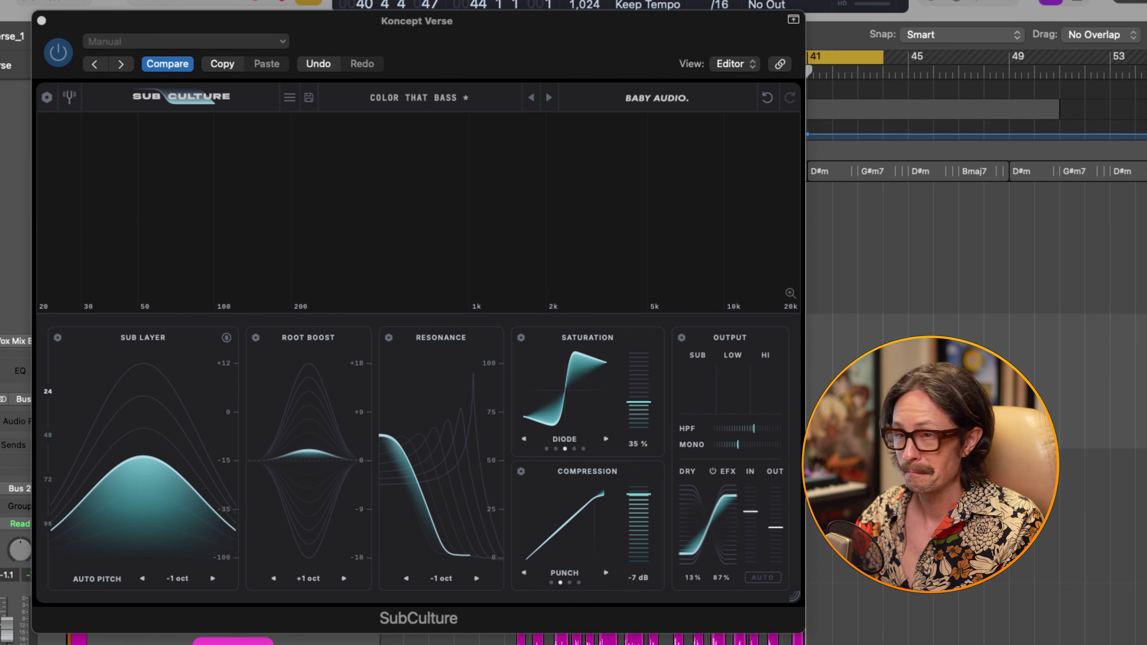
left_click(386, 316)
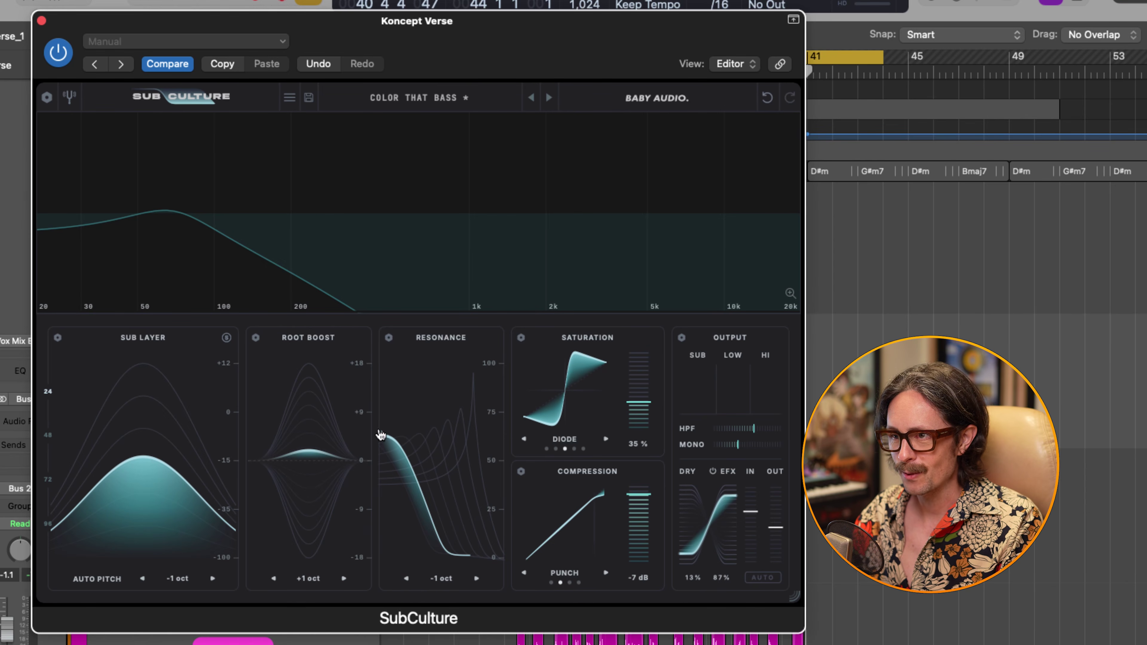
left_click_drag(399, 437, 429, 436)
left_click(389, 337)
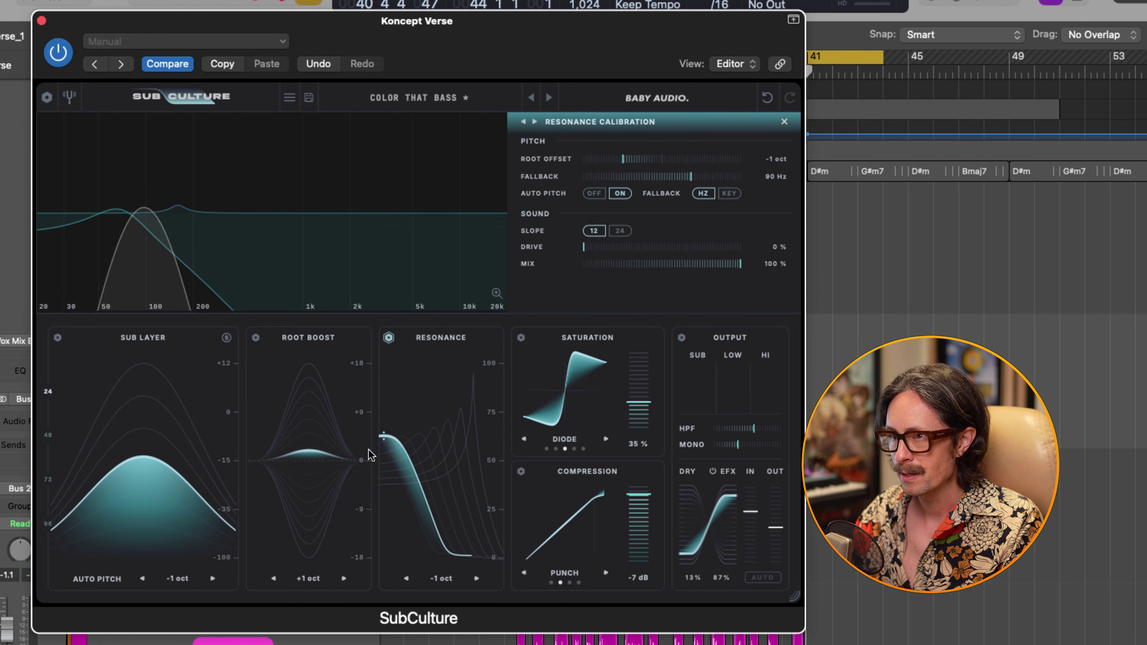
left_click_drag(385, 436, 458, 445)
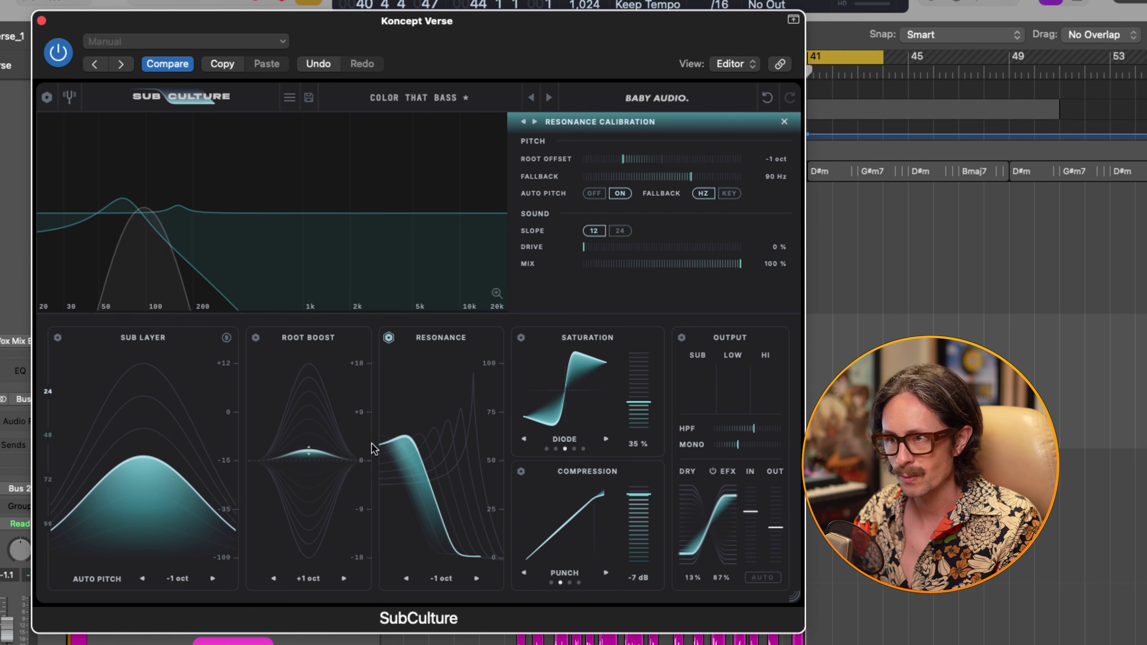
mouse_move(401, 448)
left_mouse_down()
mouse_move(405, 417)
mouse_move(411, 433)
left_mouse_up()
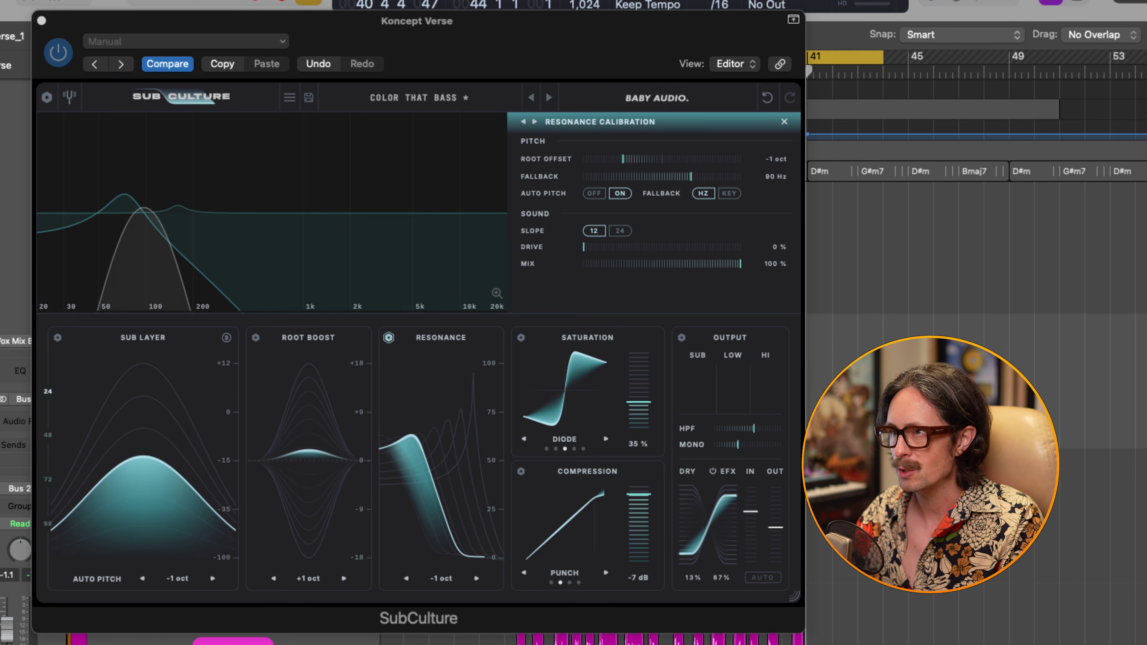
- Play the vocals with SubCulture switched off and on again to compare the processed sound
key("space")
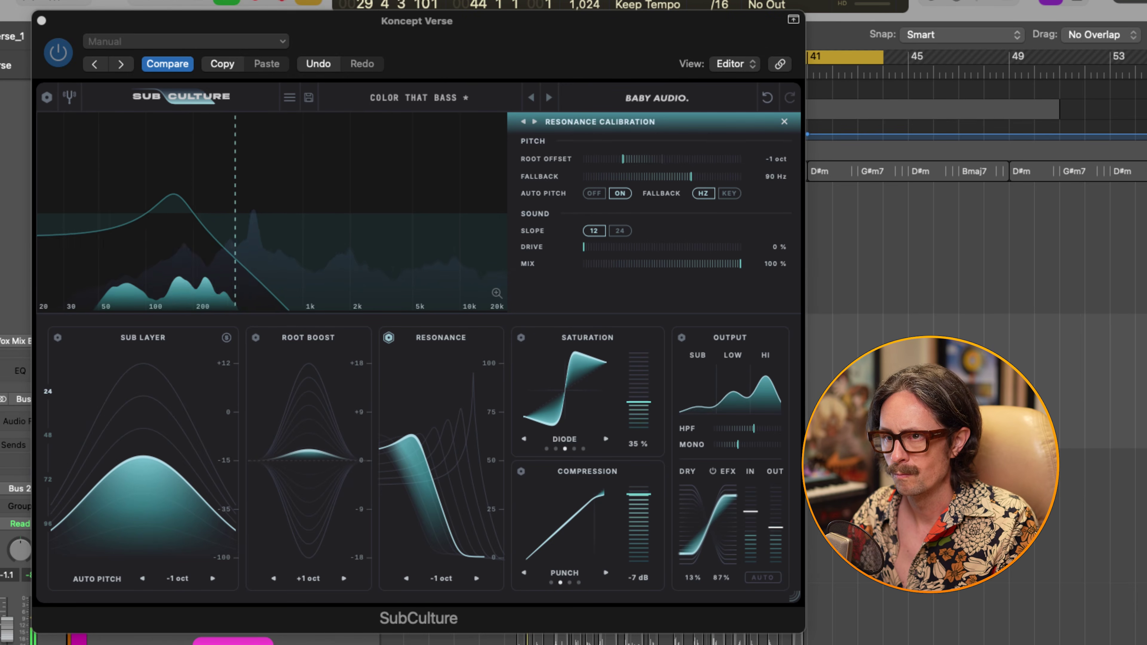
left_click(66, 55)
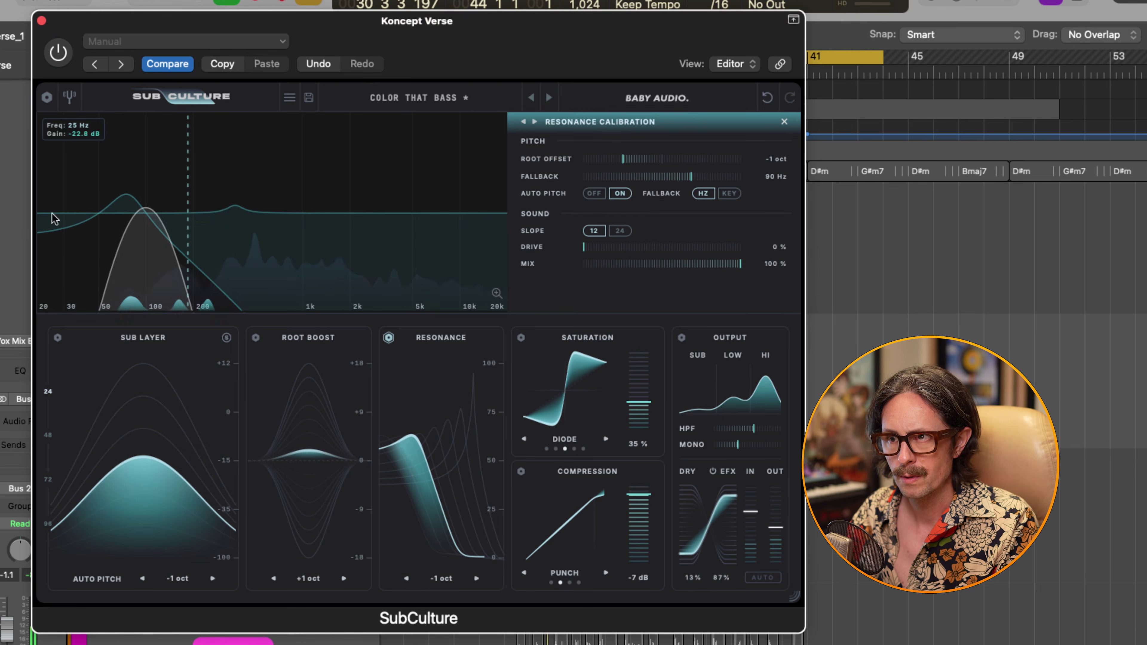
left_click(60, 56)
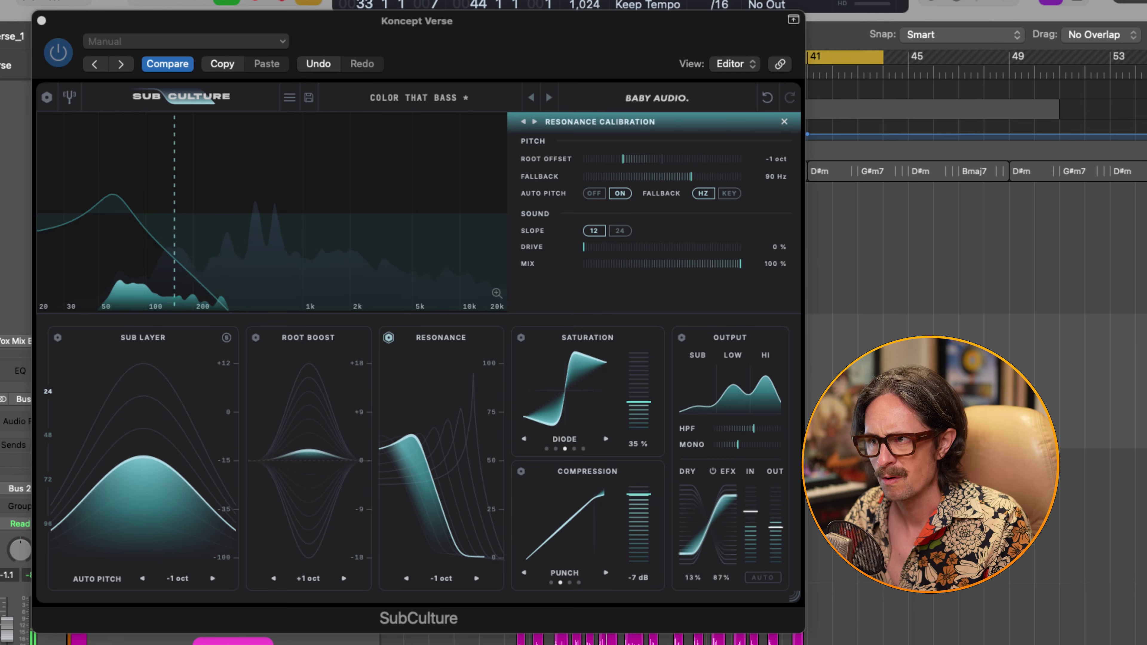
- Set the saturation intensity to 27% and extend its narrow range to 32 Hz–20 kHz in the saturation calibration
left_click_drag(639, 412, 641, 418)
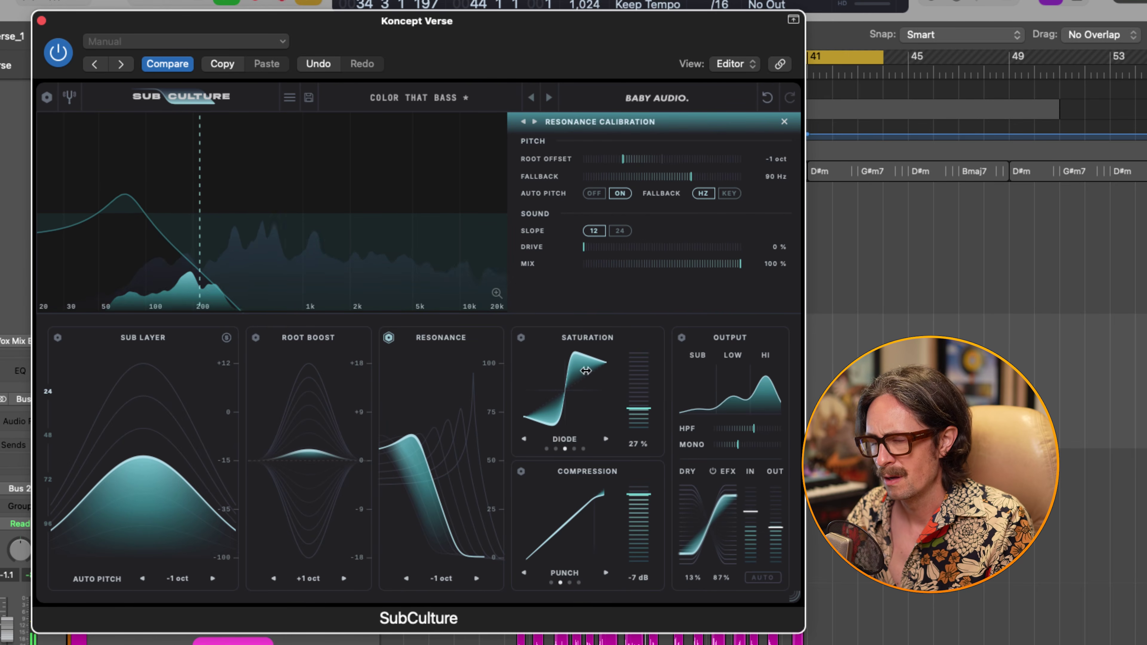
left_click(521, 338)
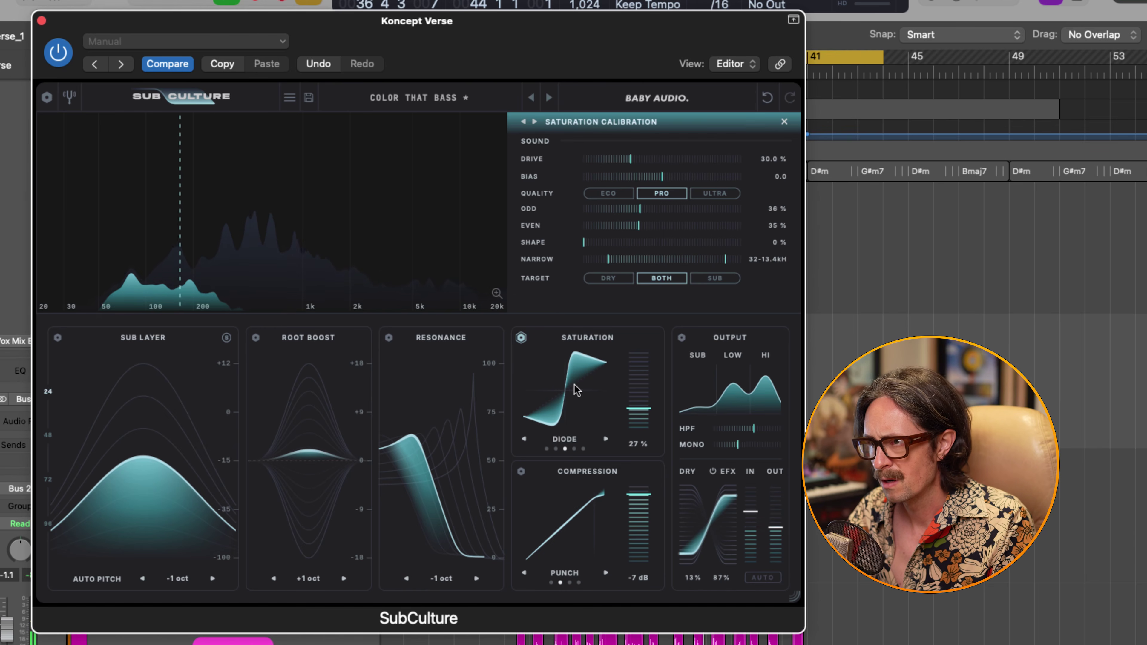
left_click_drag(725, 260, 767, 254)
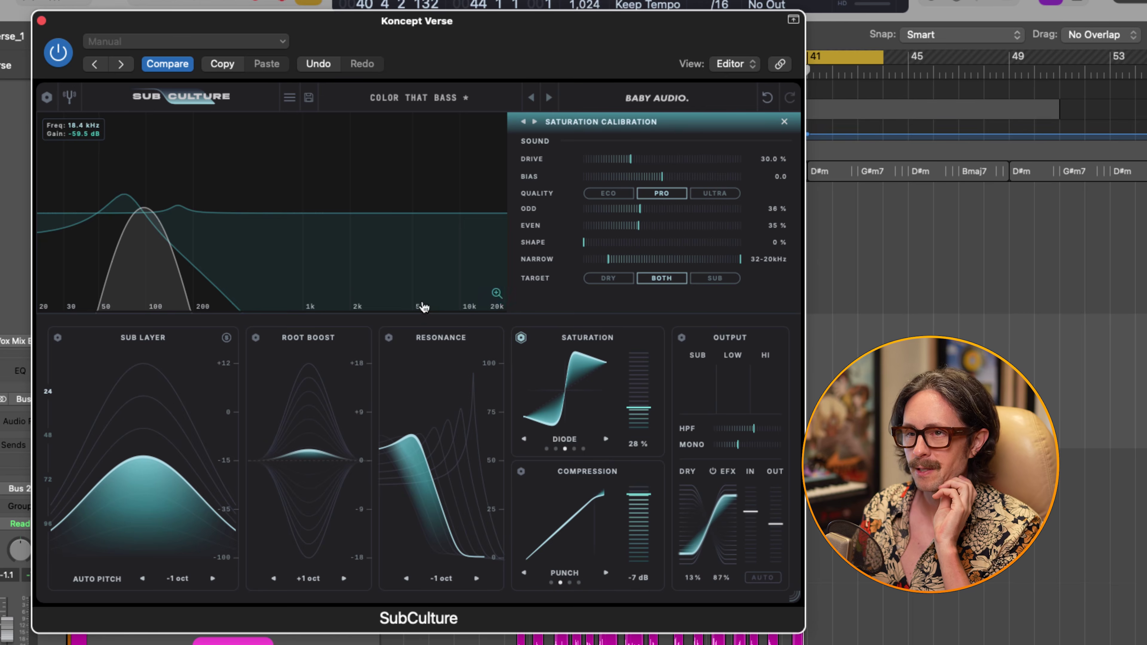
- Compare the vocals during playback with SubCulture switched off and on, and bypass the effect within the plugin
left_click(28, 644)
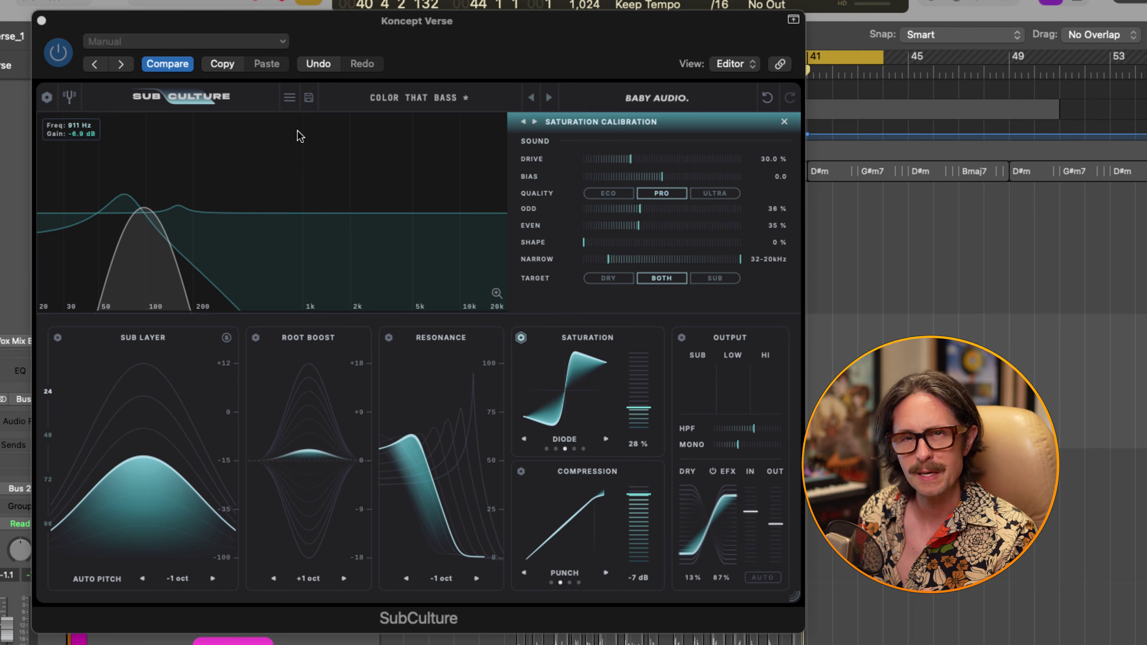
left_click(58, 52)
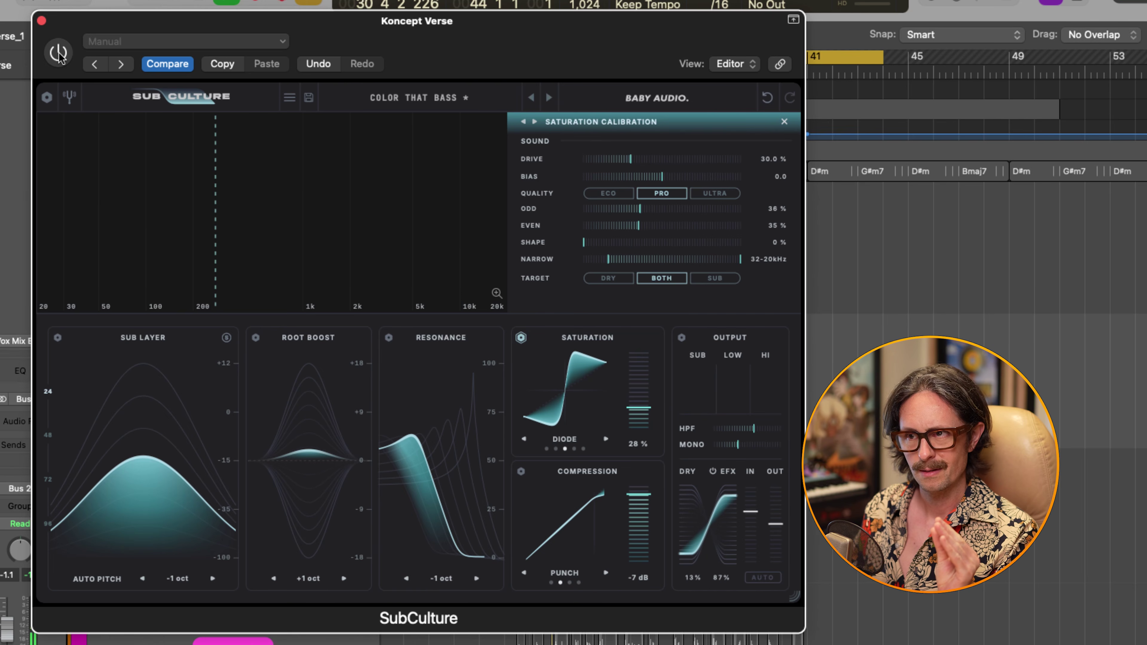
left_click(58, 52)
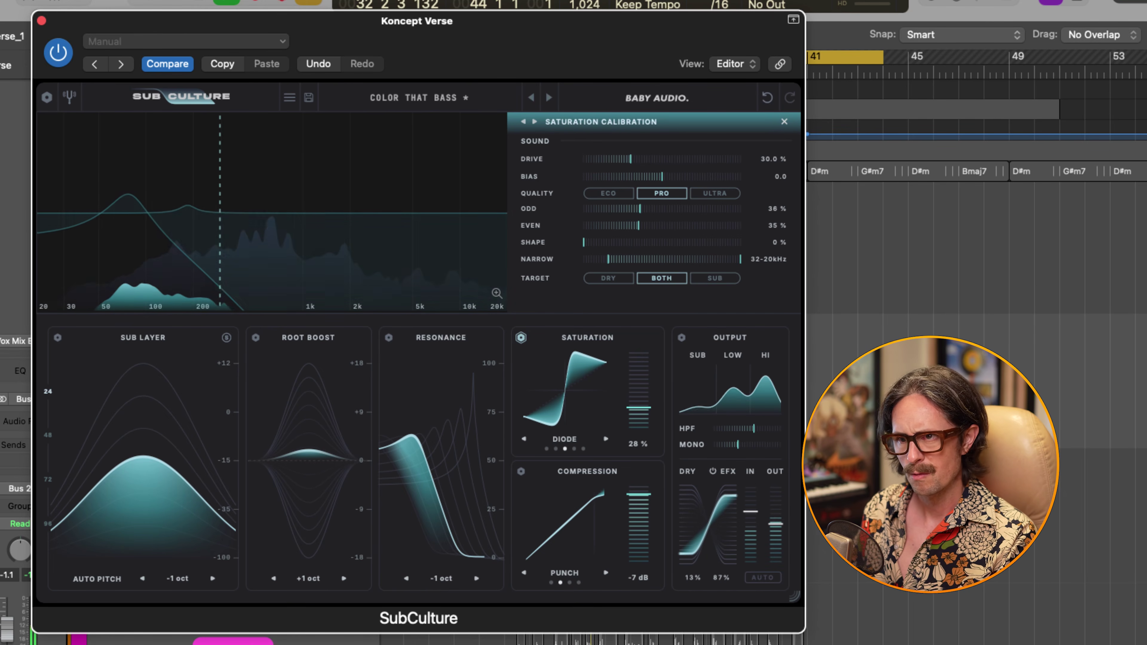
left_click(213, 644)
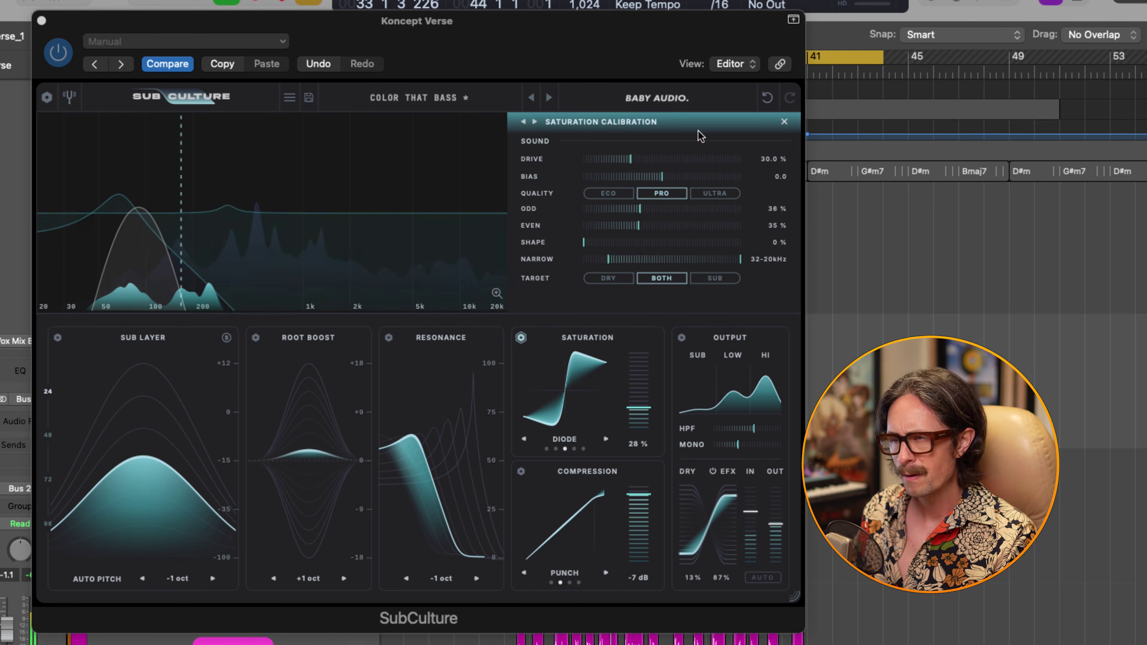
left_click(663, 103)
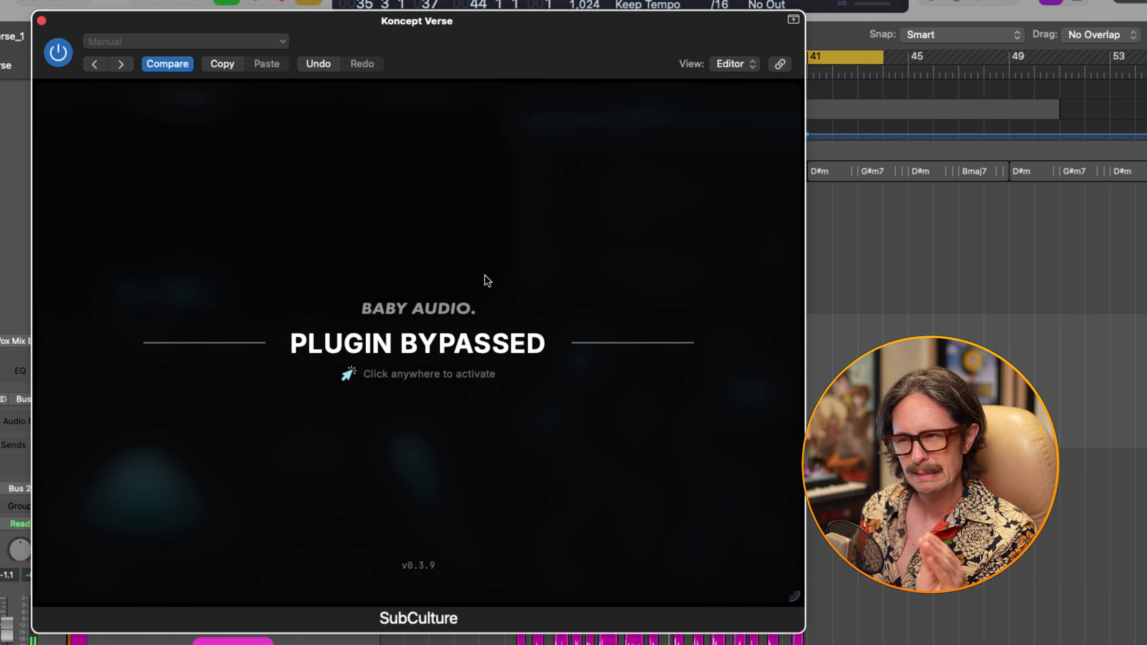
- Reactivate the bypassed plugin, set the output mix to 19% dry and 81% effect during vocal playback, and stop playback
left_click(450, 323)
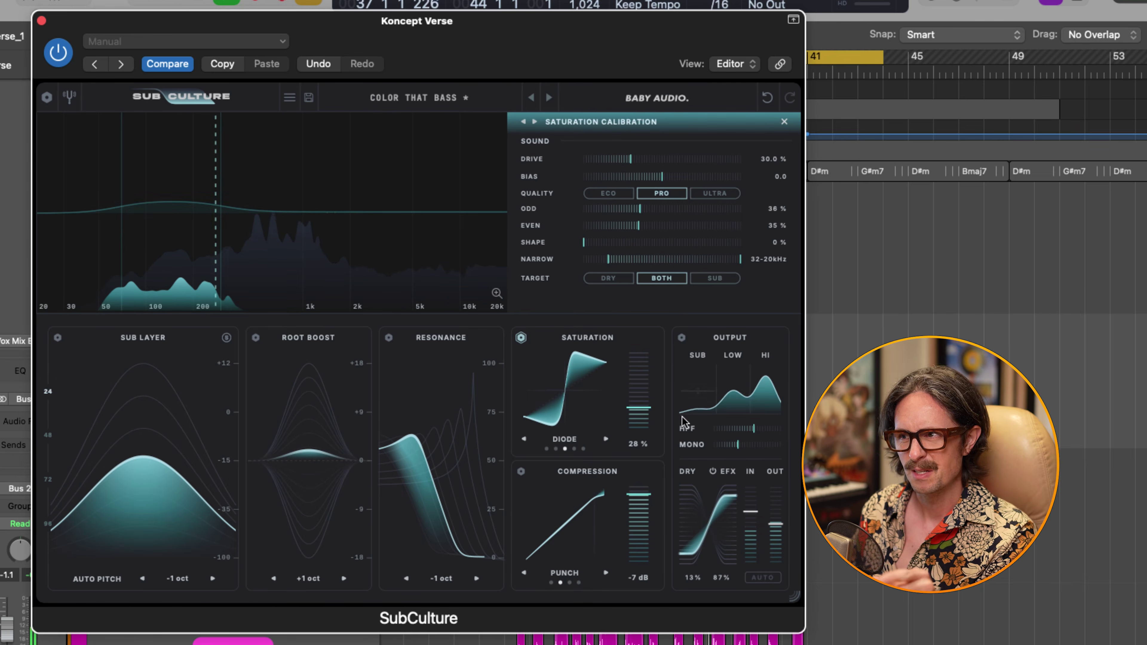
mouse_move(755, 531)
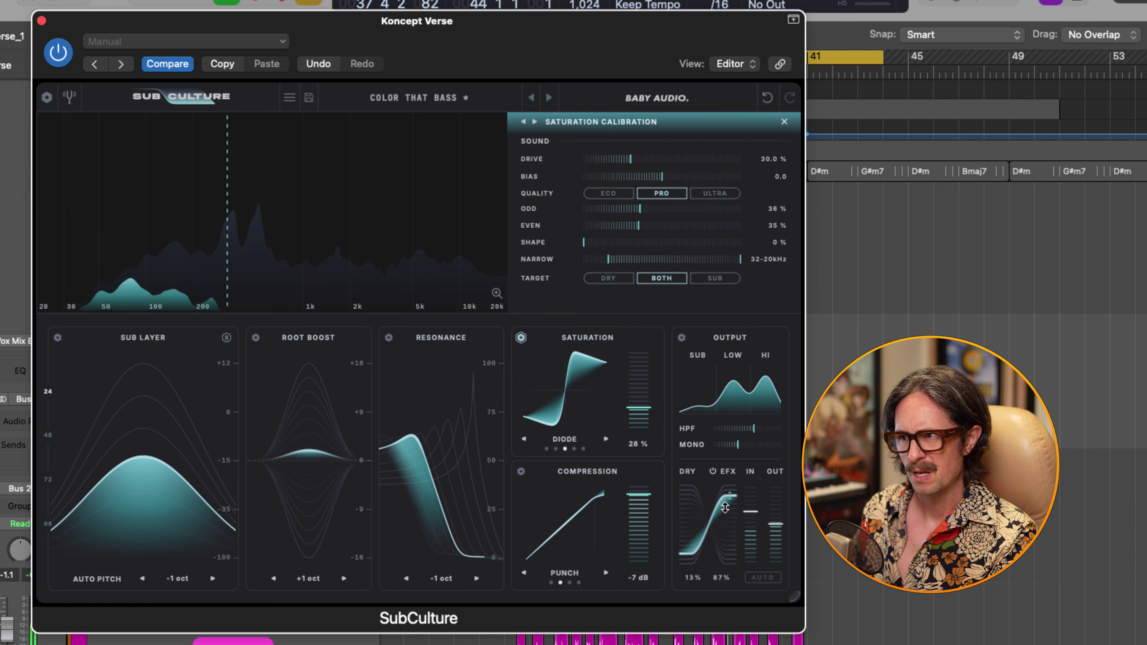
left_click_drag(711, 534, 776, 531)
mouse_move(774, 526)
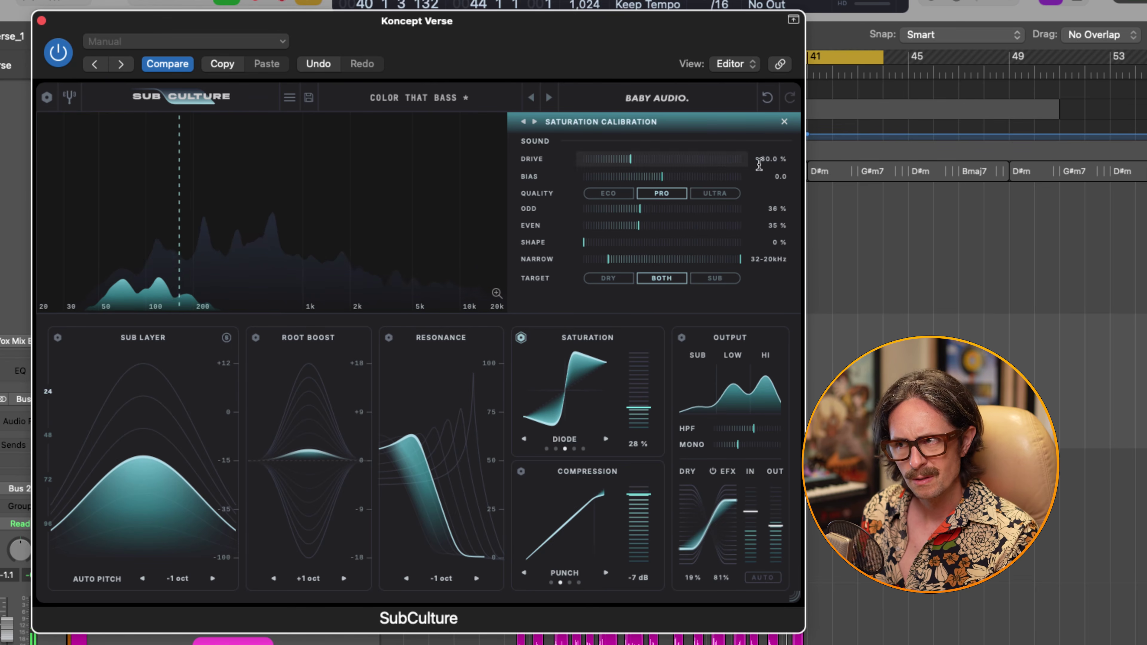
key("space")
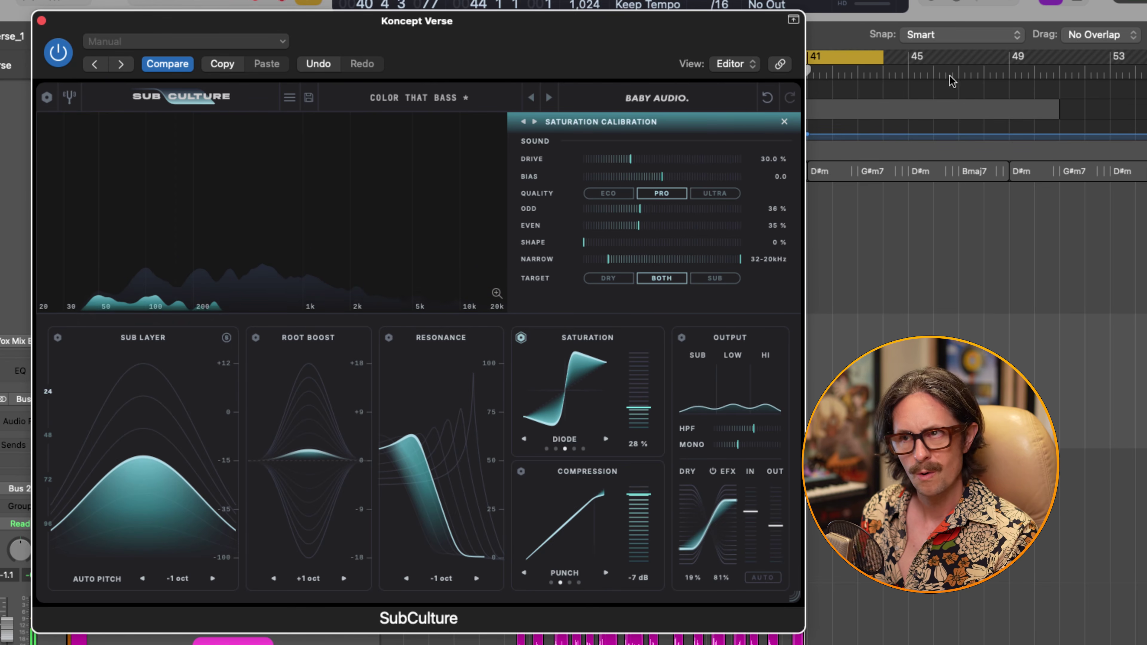
- Close the SubCulture window of the Koncept Verse vocal track
left_click(963, 239)
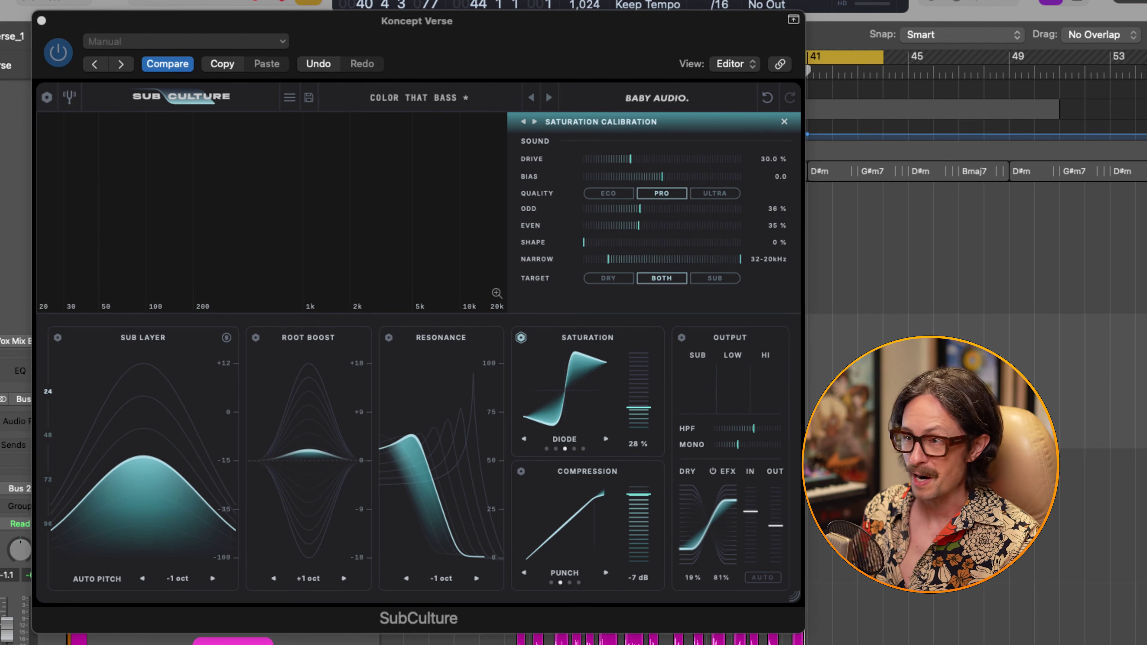
left_click(328, 55)
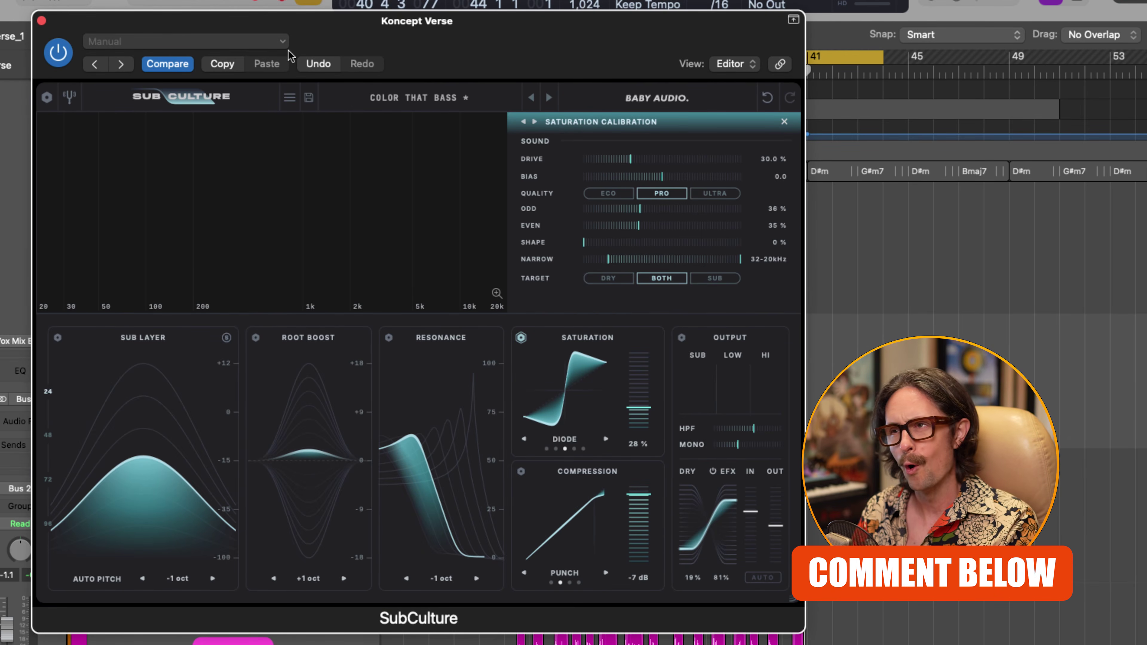
left_click(42, 21)
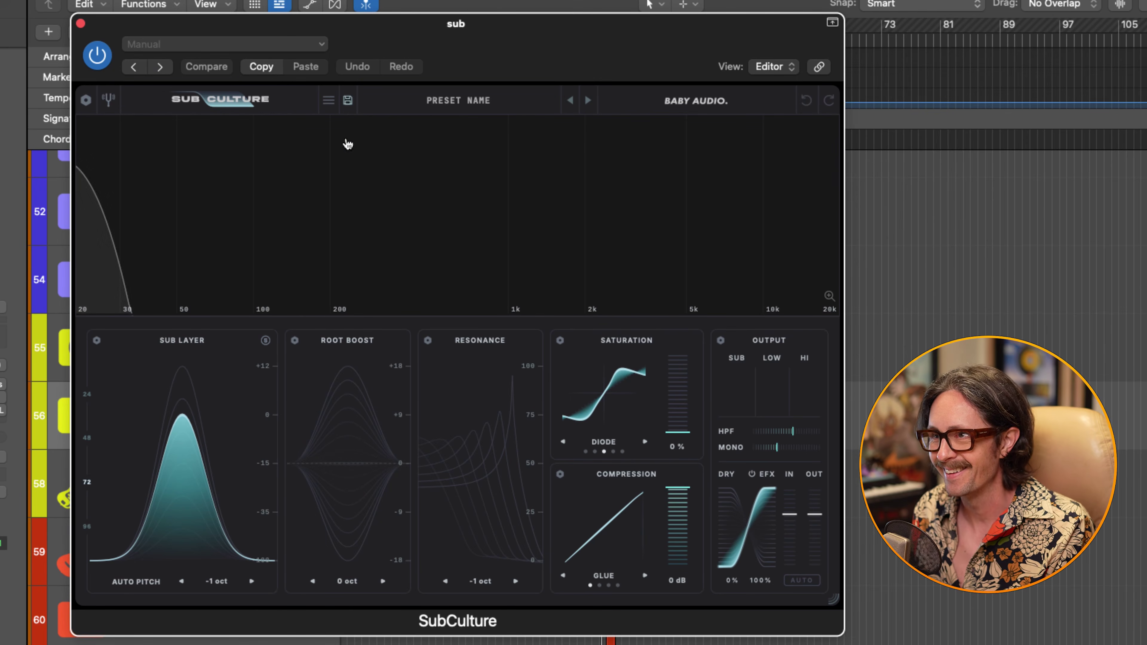
- Load the factory preset 808-909 Hard Drive in SubCulture on the sub track and close the preset browser
left_click(470, 106)
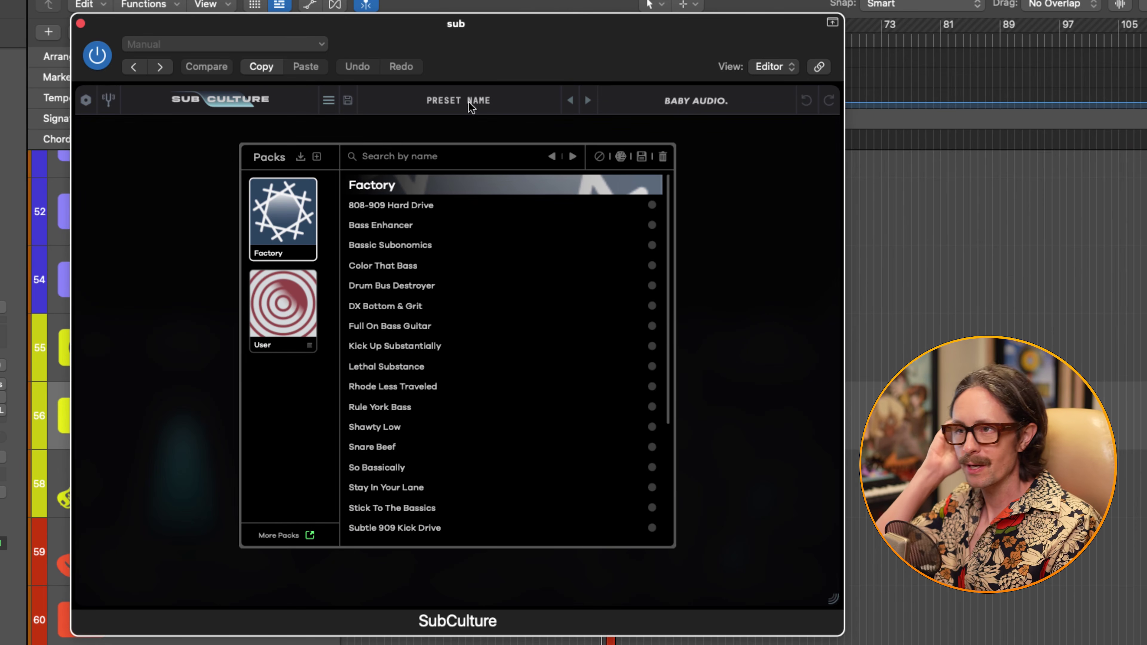
left_click(404, 206)
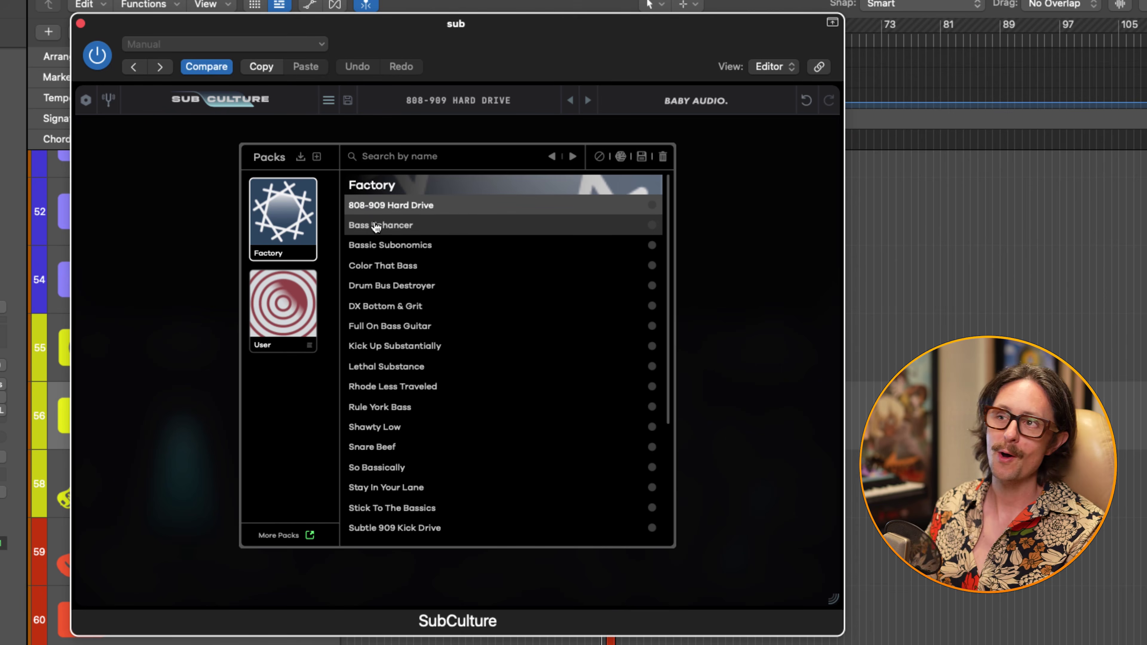
left_click(138, 261)
- Play the sub track with the plugin bypassed and reactivate it to compare the preset's effect
left_click(686, 102)
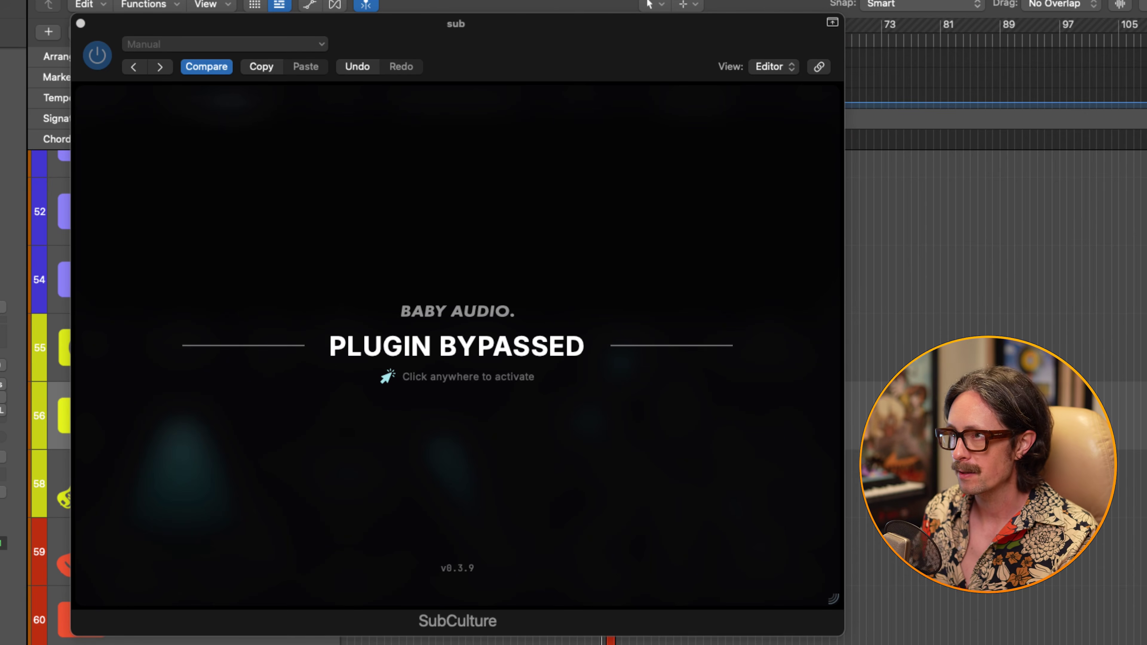
left_click(540, 456)
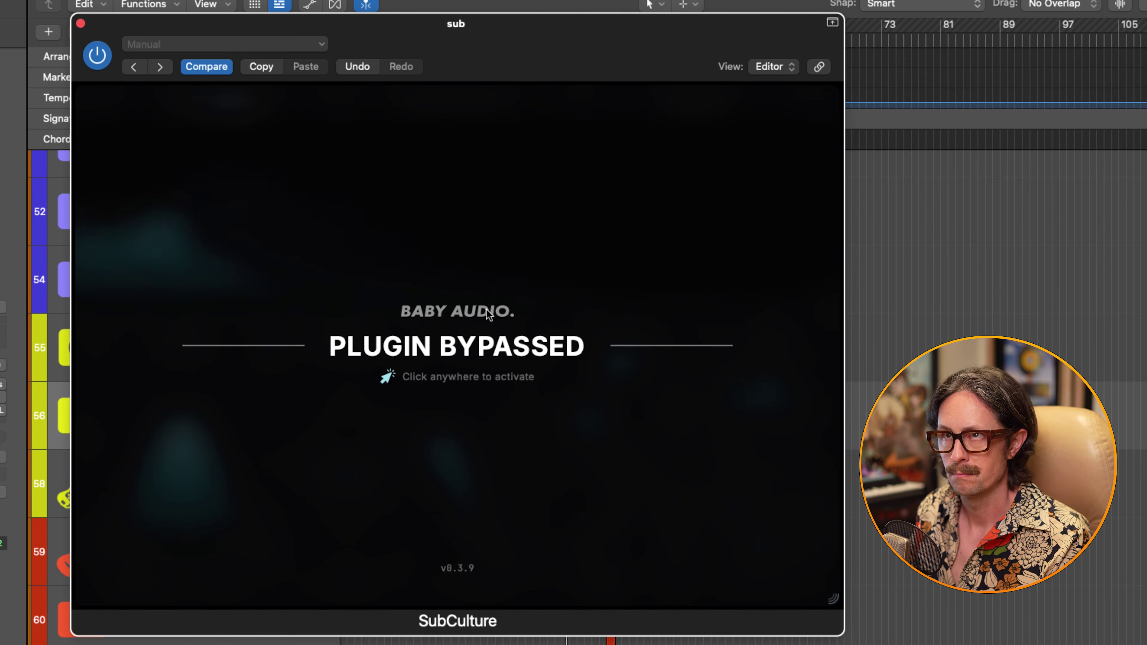
left_click(472, 333)
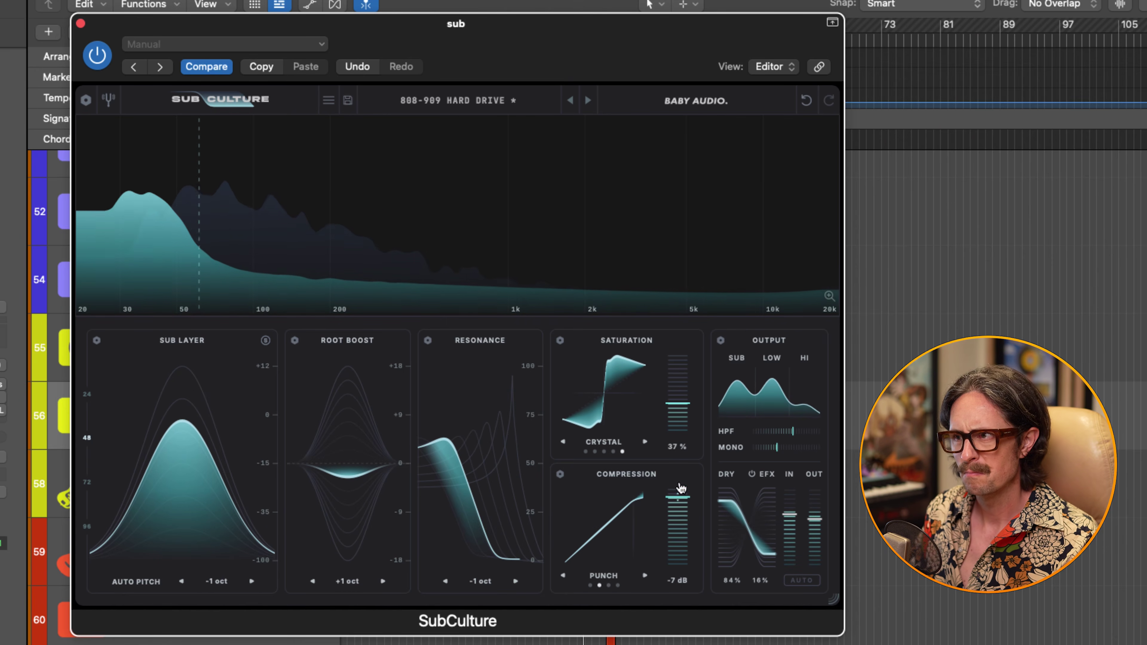
- Lower the Crystal saturation intensity to 32% on the sub track
left_click_drag(678, 407, 678, 412)
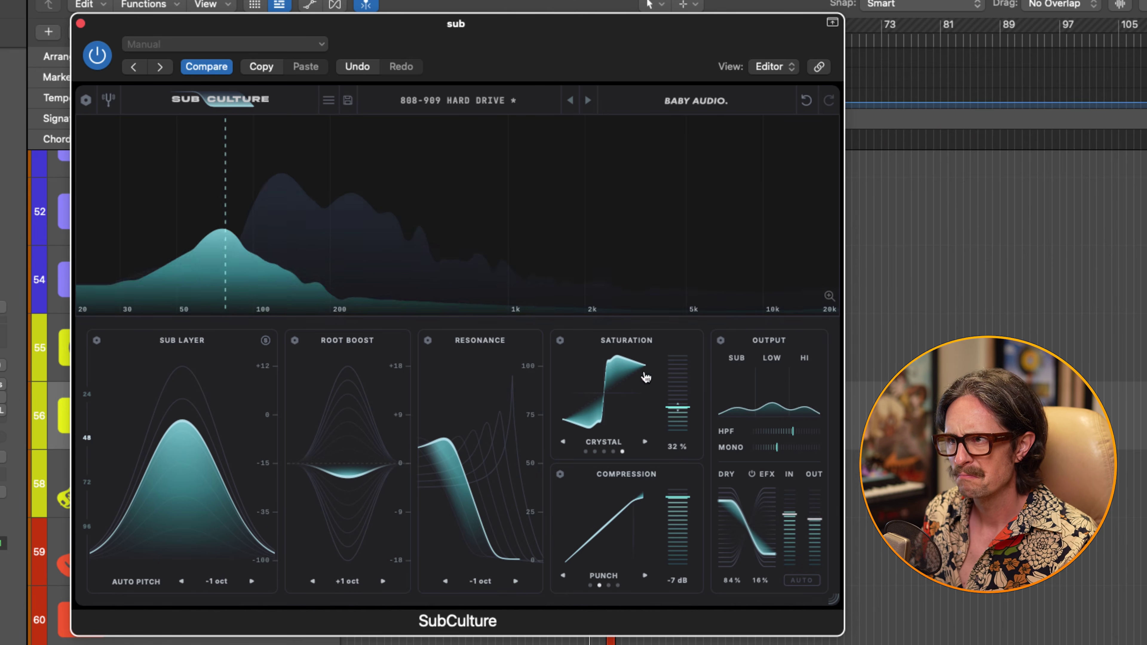
mouse_move(436, 495)
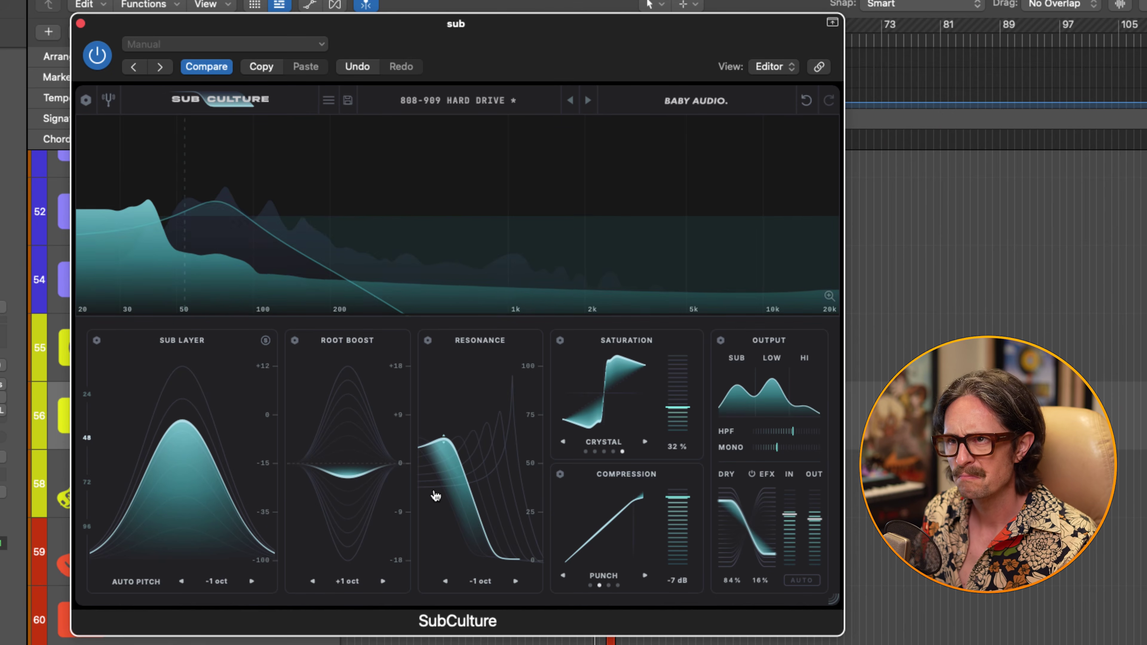
left_click(3, 632)
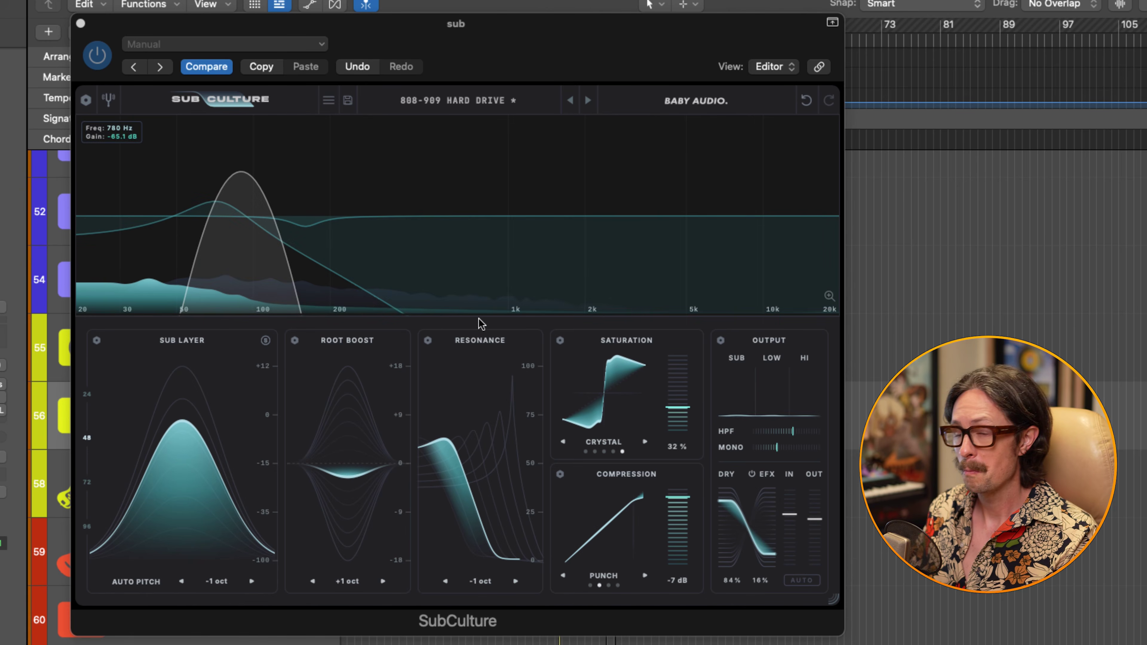
- Try a deep cut on the root boost curve, and ease it back to a slight dip just below zero
left_click_drag(351, 481, 351, 514)
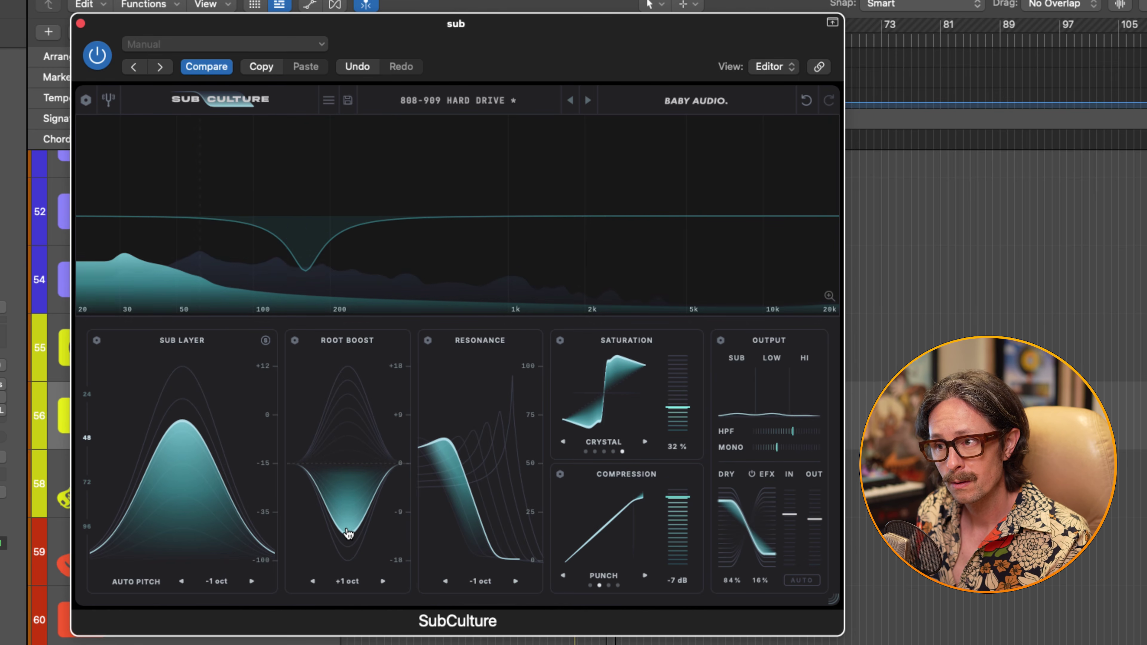
left_click_drag(348, 535, 335, 475)
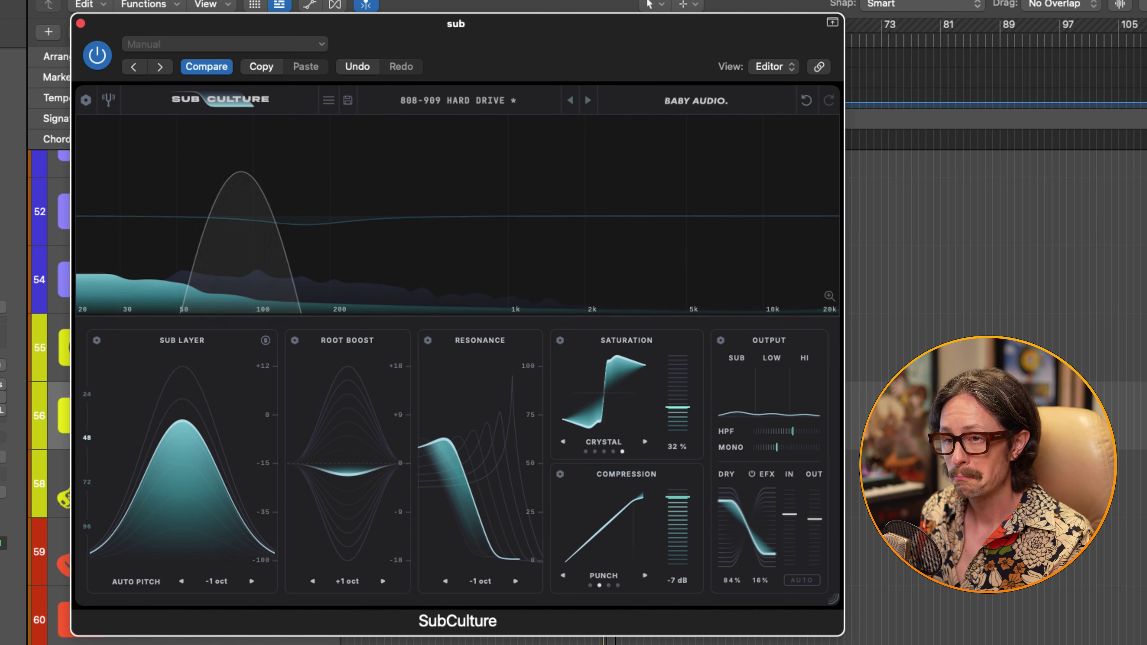
left_click(610, 641)
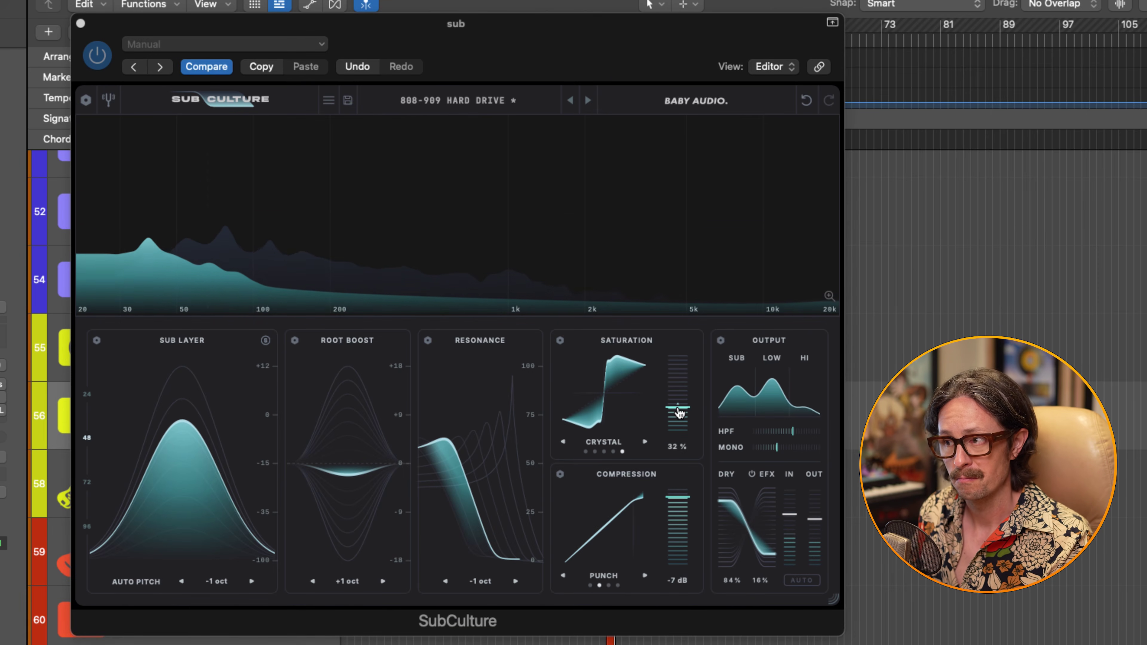
- Compare the adjusted sub track during playback with the plugin bypassed and active, and stop playback
left_click(736, 395)
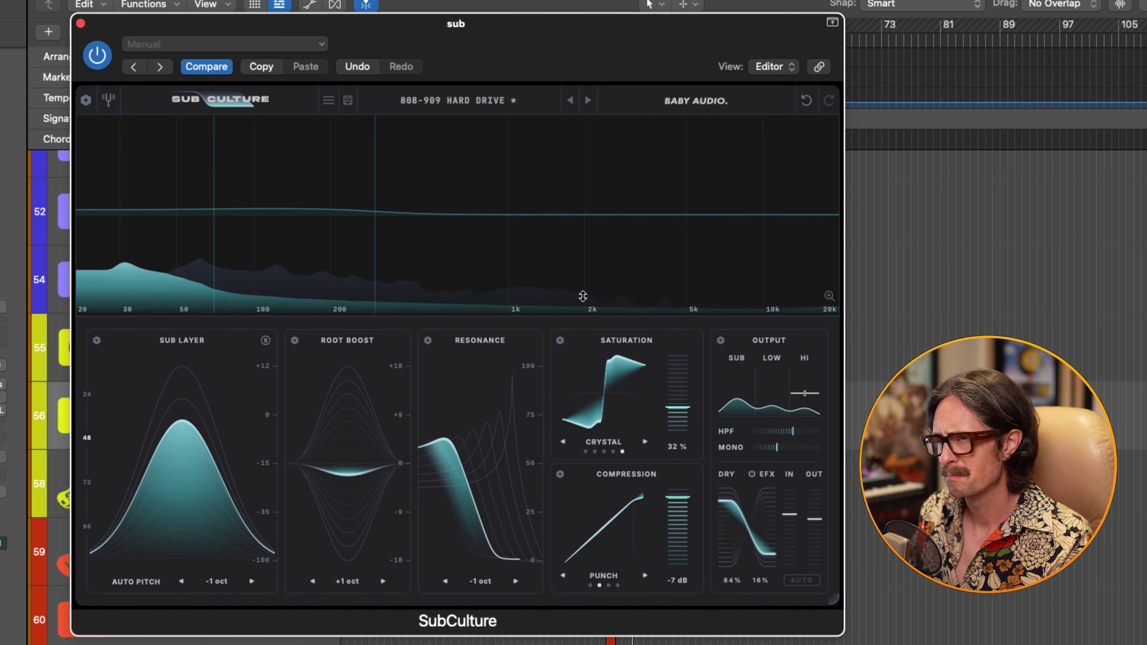
left_click(697, 101)
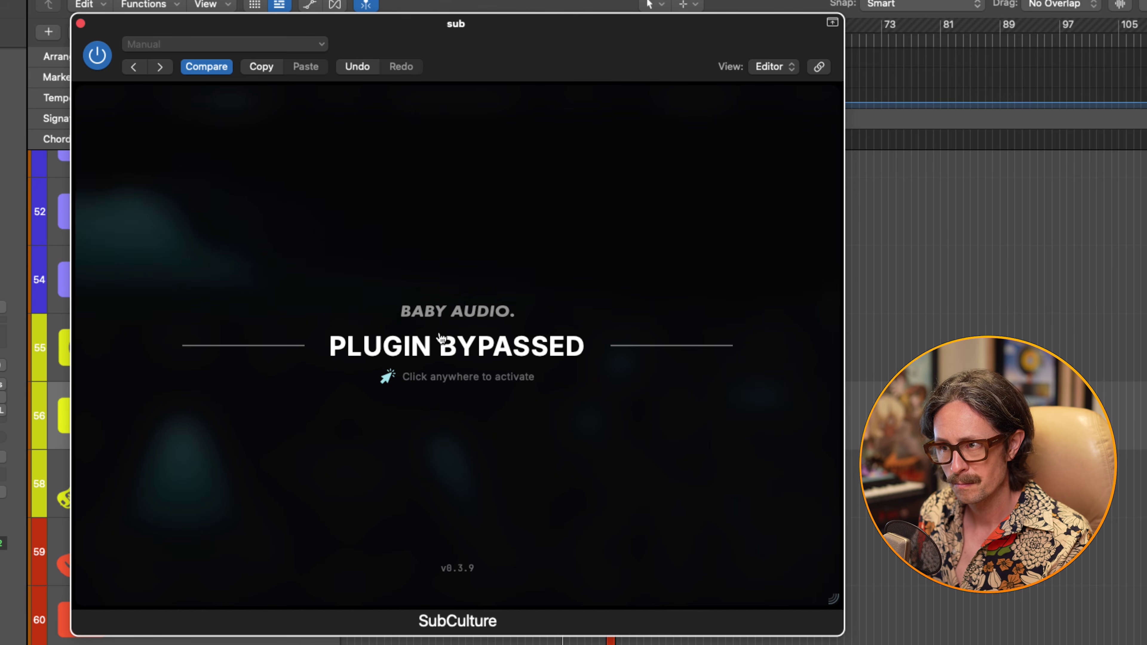
left_click(445, 342)
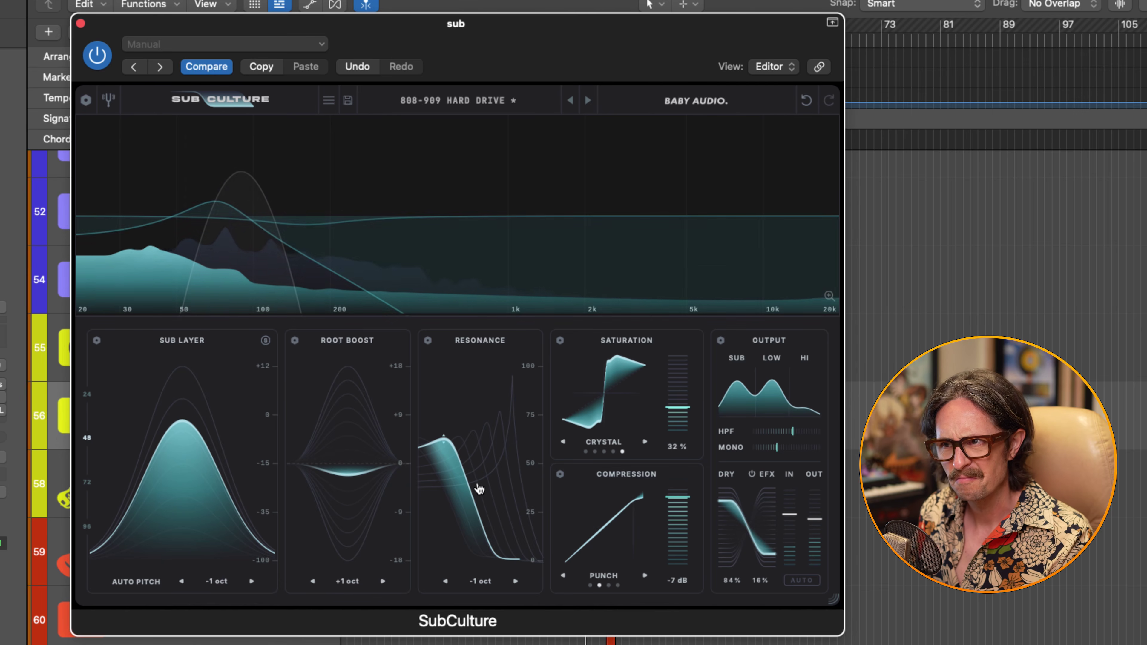
key("space")
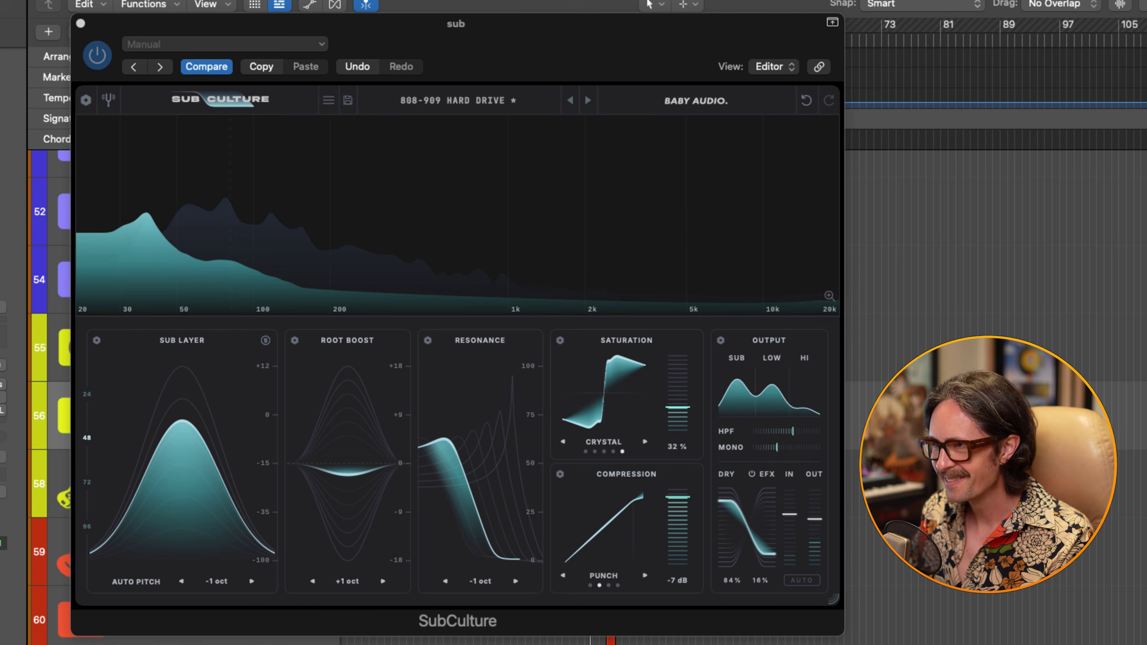